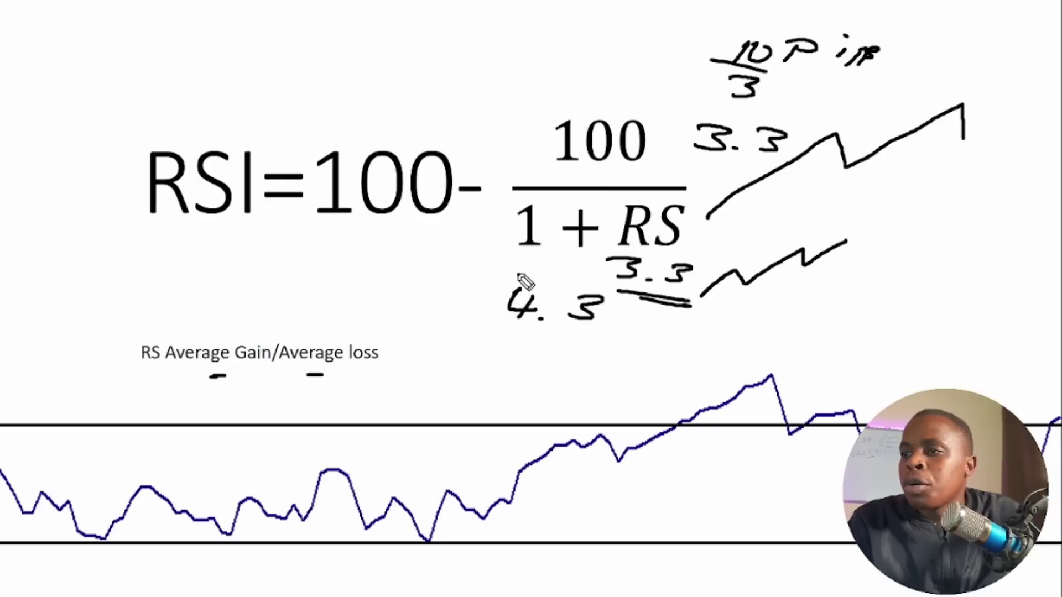
Step: Handwrite 25 below the RSI formula and a circled 75 above it, and circle where the RSI curve crosses the upper line
mouse_move(438, 346)
mouse_down()
mouse_move(470, 365)
mouse_move(515, 348)
mouse_up()
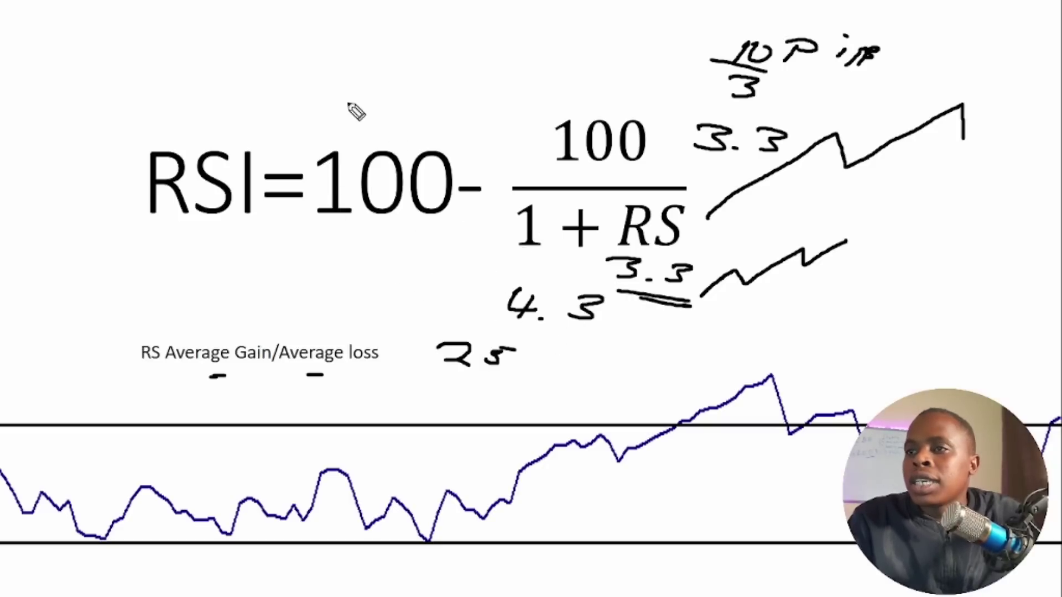
mouse_move(334, 48)
mouse_down()
mouse_move(354, 76)
mouse_move(419, 62)
mouse_up()
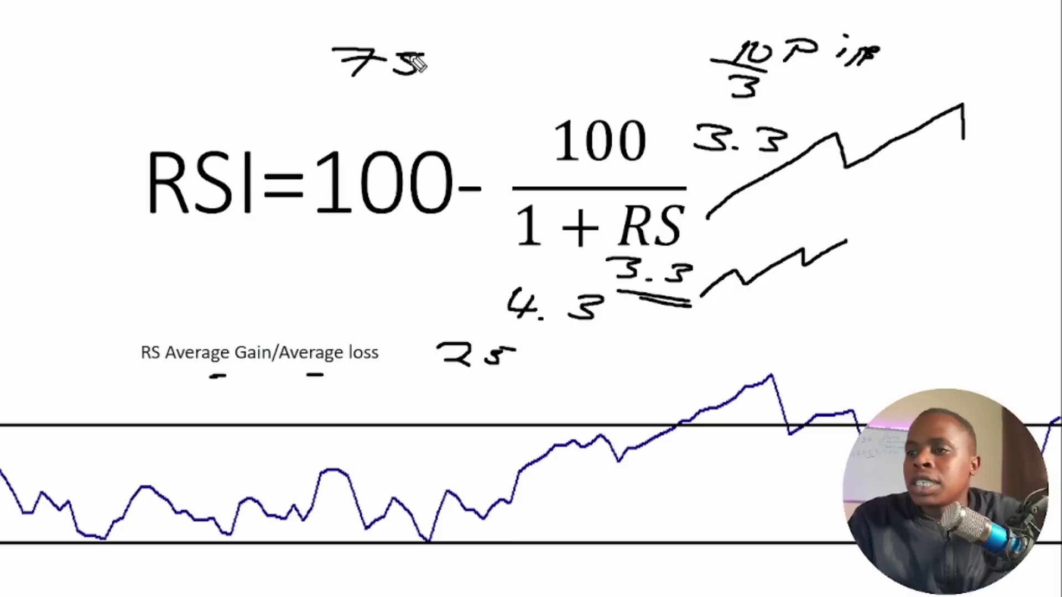
mouse_move(298, 32)
mouse_down()
mouse_move(450, 67)
mouse_move(284, 27)
mouse_up()
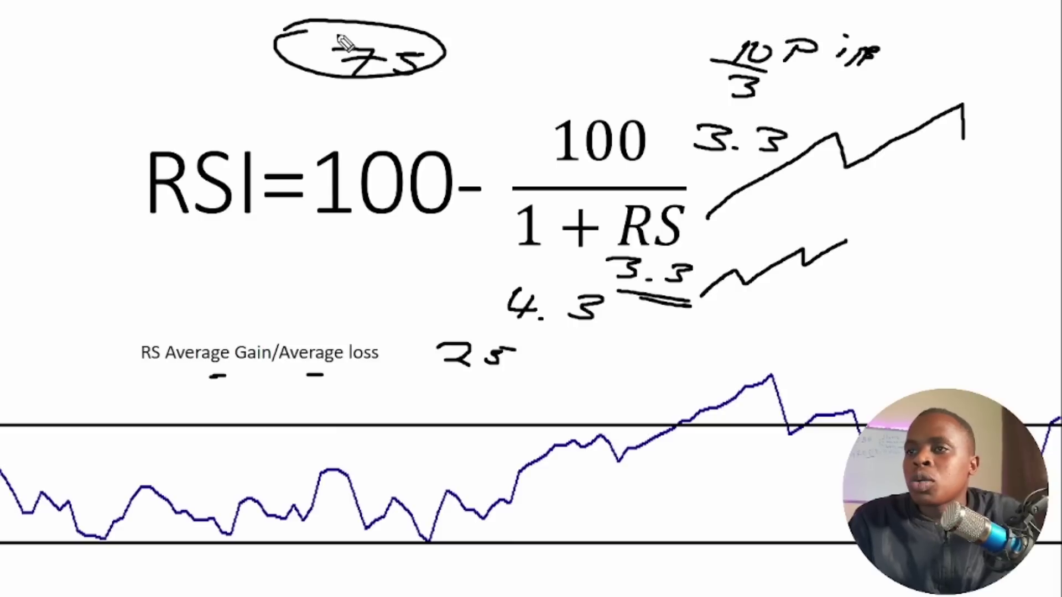
drag(675, 422, 687, 434)
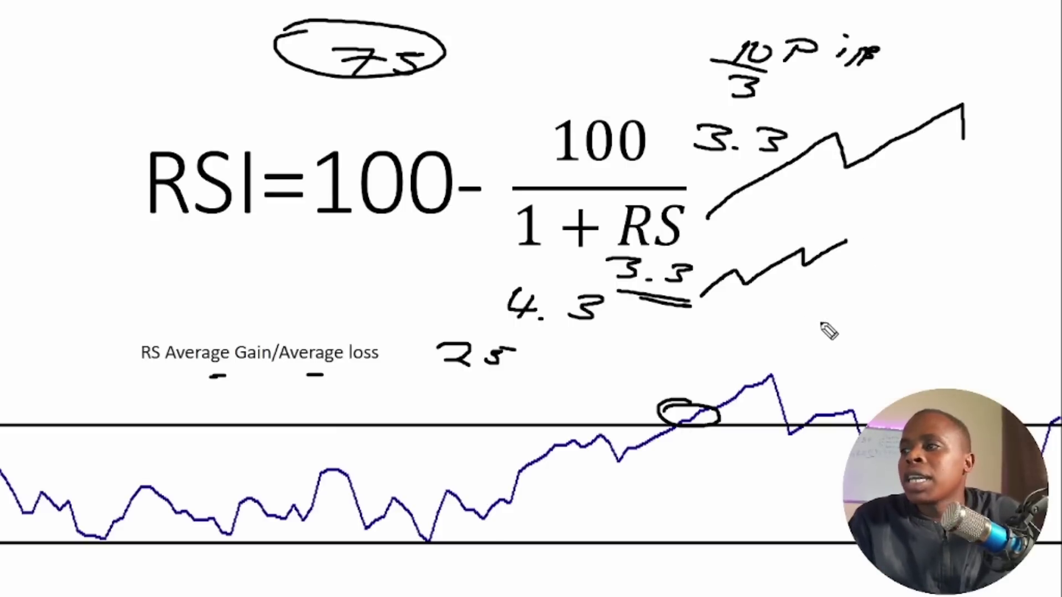
click(628, 367)
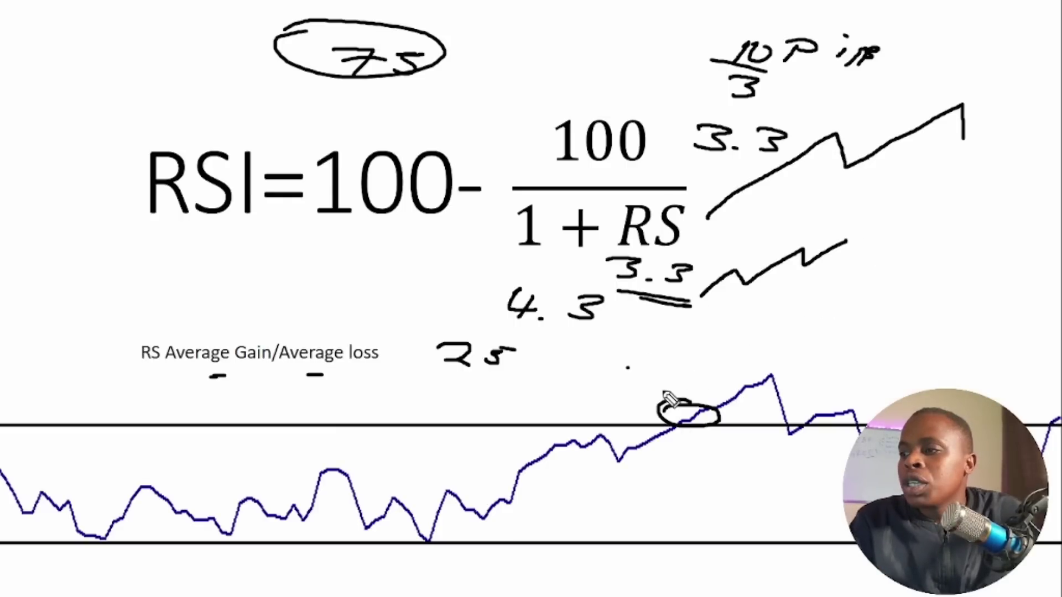
drag(663, 393, 720, 418)
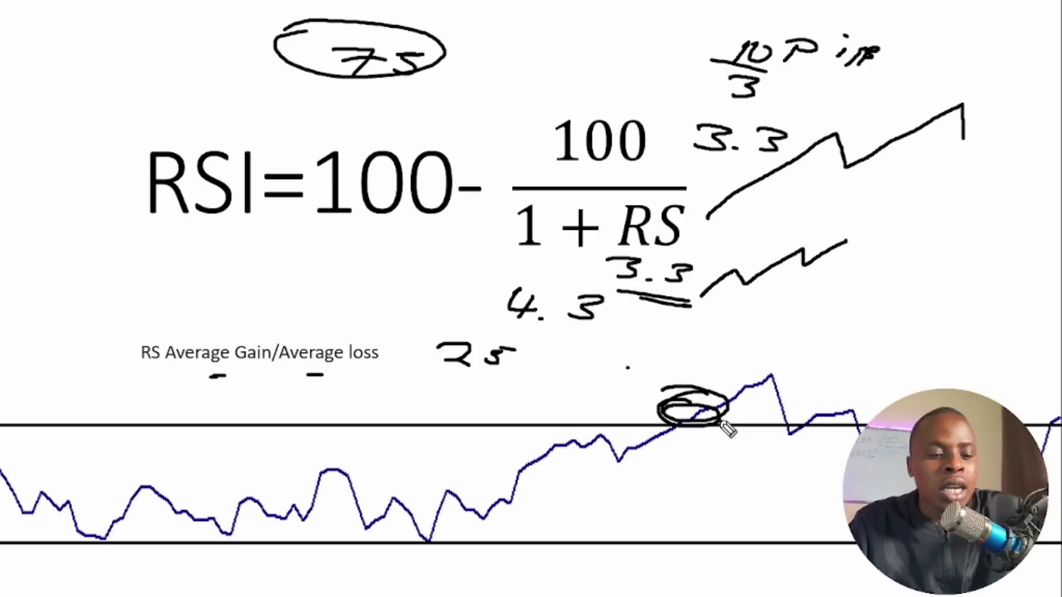
Step: Erase all ink from the RSI formula slide and advance the slideshow to the candlestick chart slide
key(e)
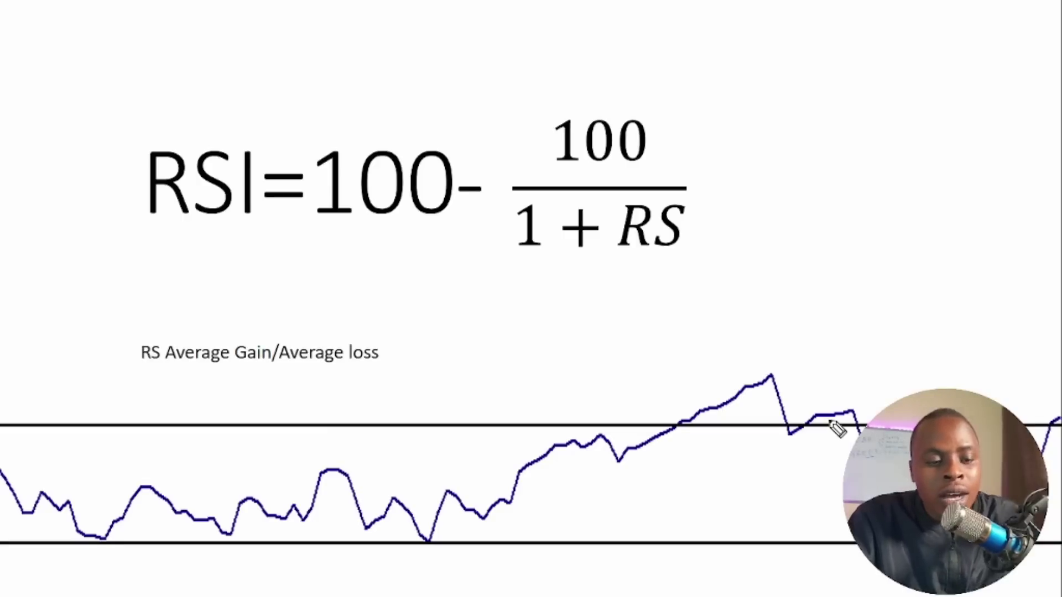
click(581, 260)
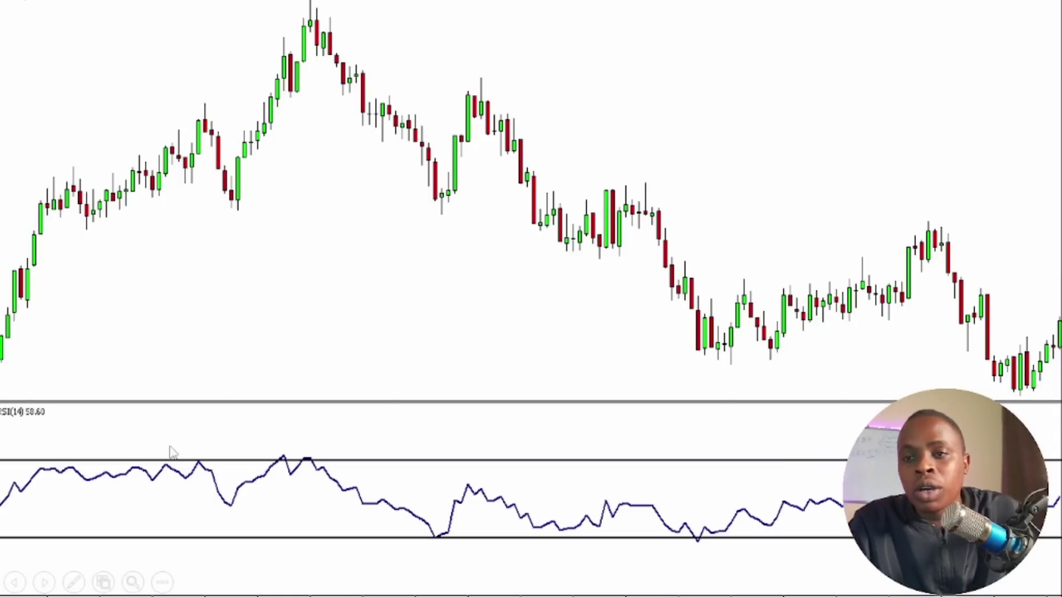
Step: With the pen, circle three rising price peaks and a later price low, plus the RSI curve's early high and its two lows
key(ctrl+p)
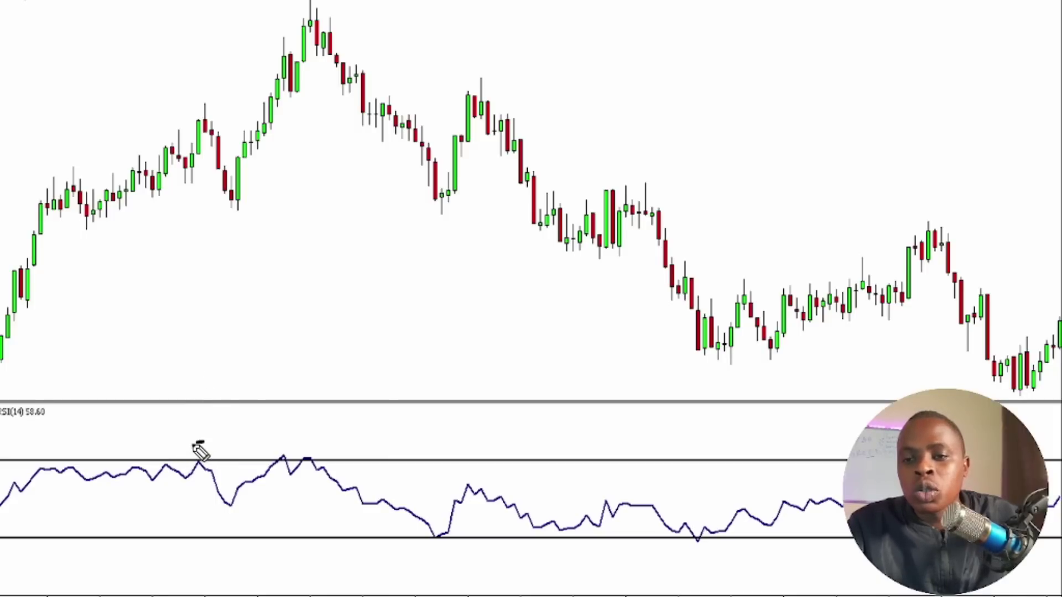
mouse_move(200, 450)
mouse_down()
mouse_move(208, 467)
mouse_move(210, 447)
mouse_up()
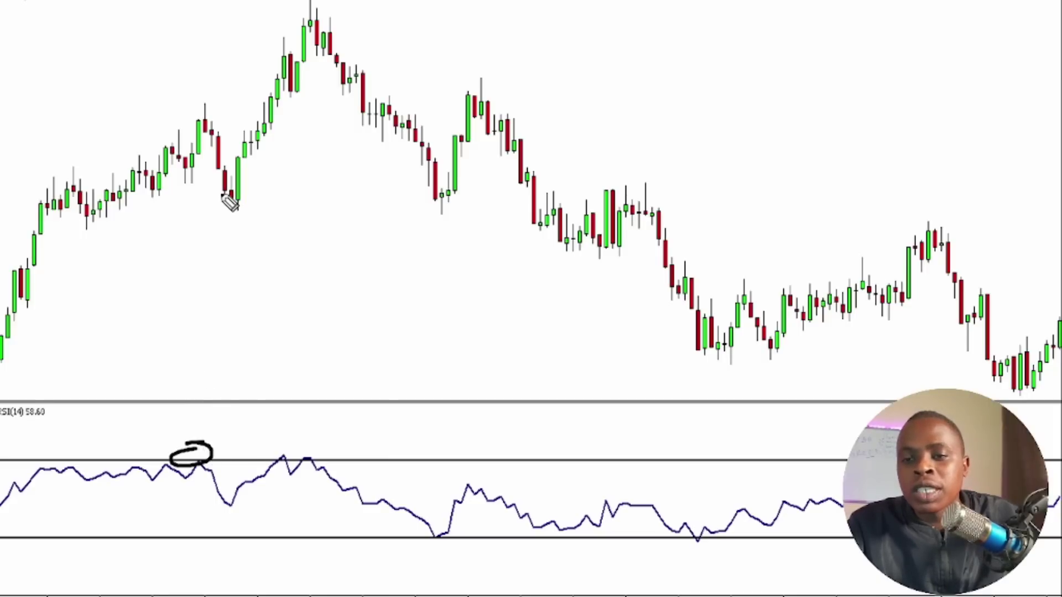
mouse_move(191, 122)
mouse_down()
mouse_move(235, 136)
mouse_move(199, 120)
mouse_up()
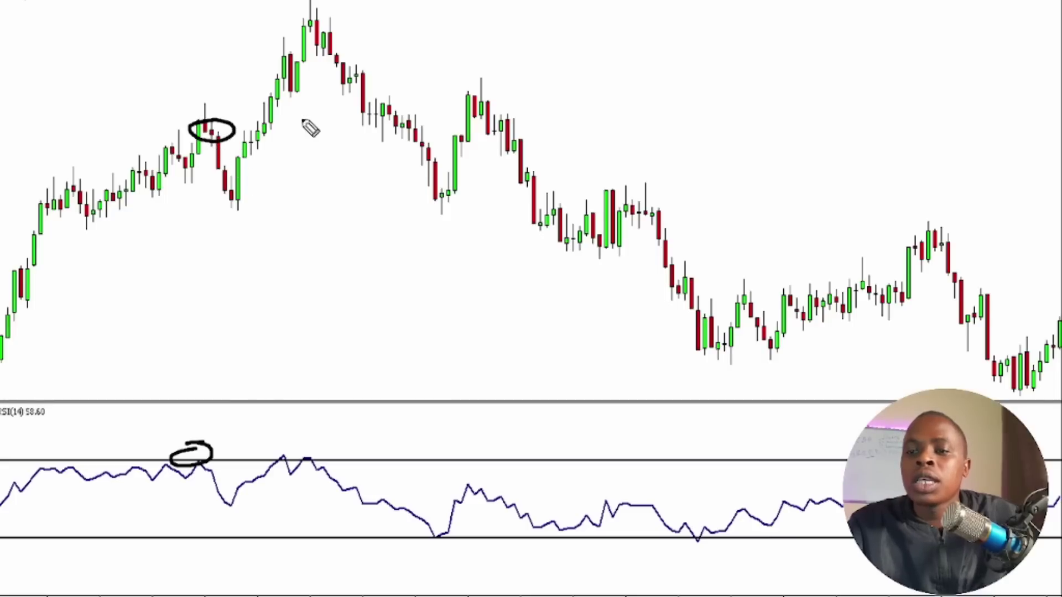
mouse_move(290, 58)
mouse_down()
mouse_move(279, 73)
mouse_move(266, 68)
mouse_up()
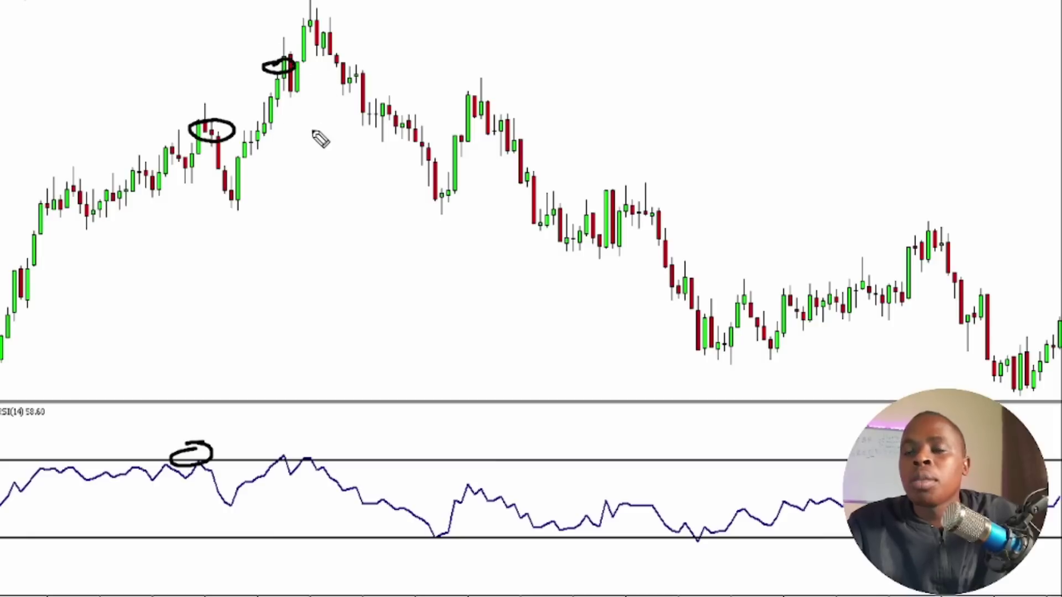
drag(314, 21, 318, 25)
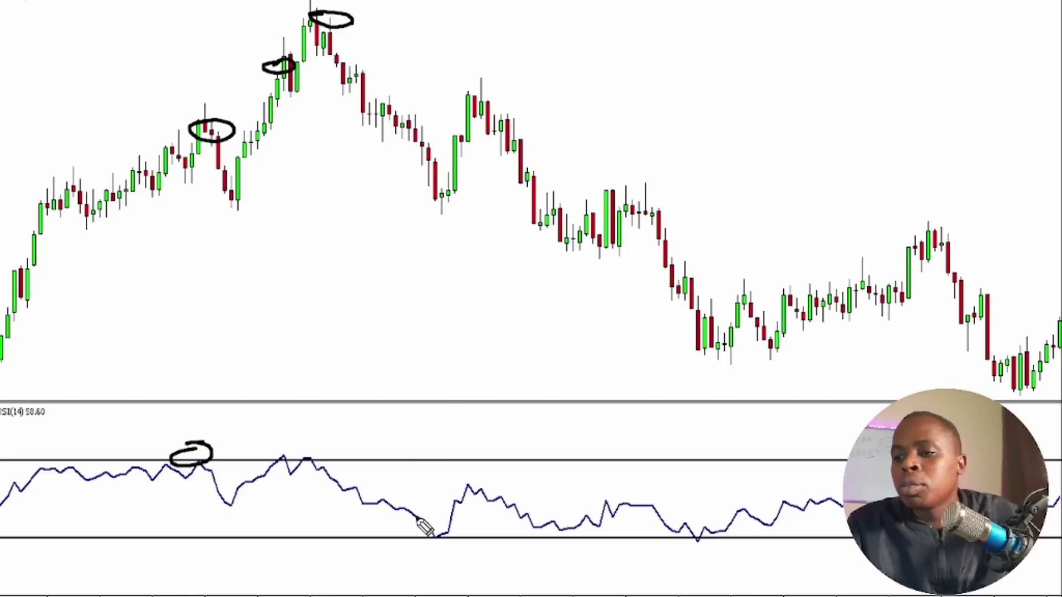
mouse_move(437, 520)
mouse_down()
mouse_move(464, 538)
mouse_move(445, 520)
mouse_up()
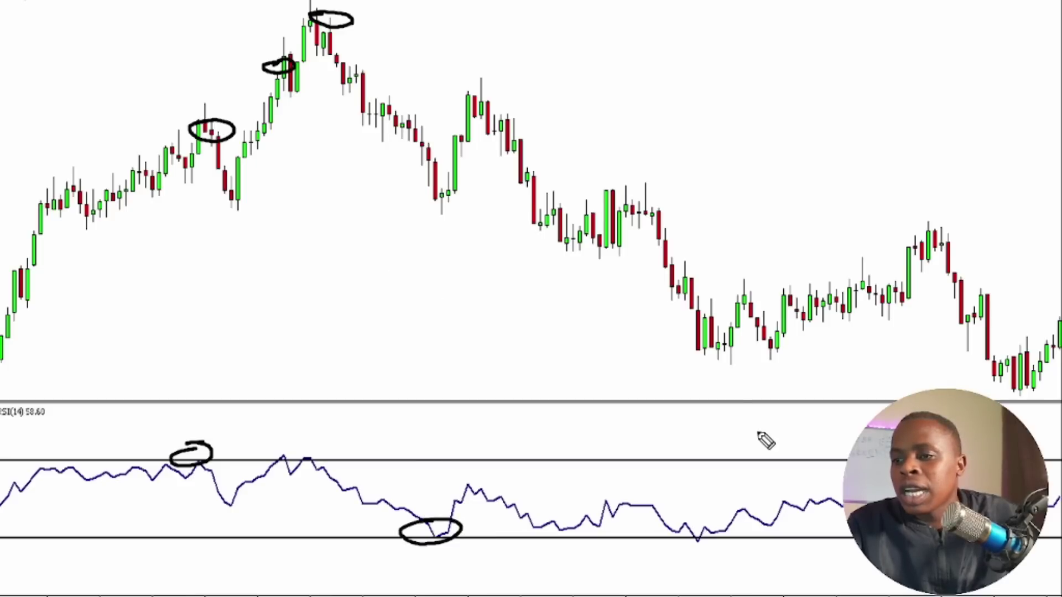
drag(713, 362, 720, 347)
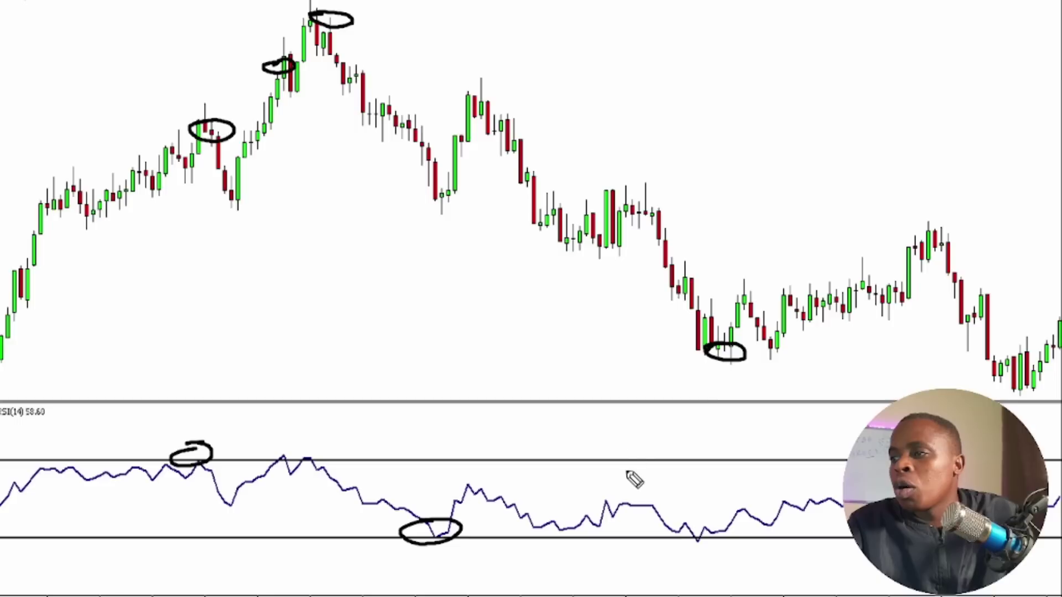
drag(692, 527, 710, 524)
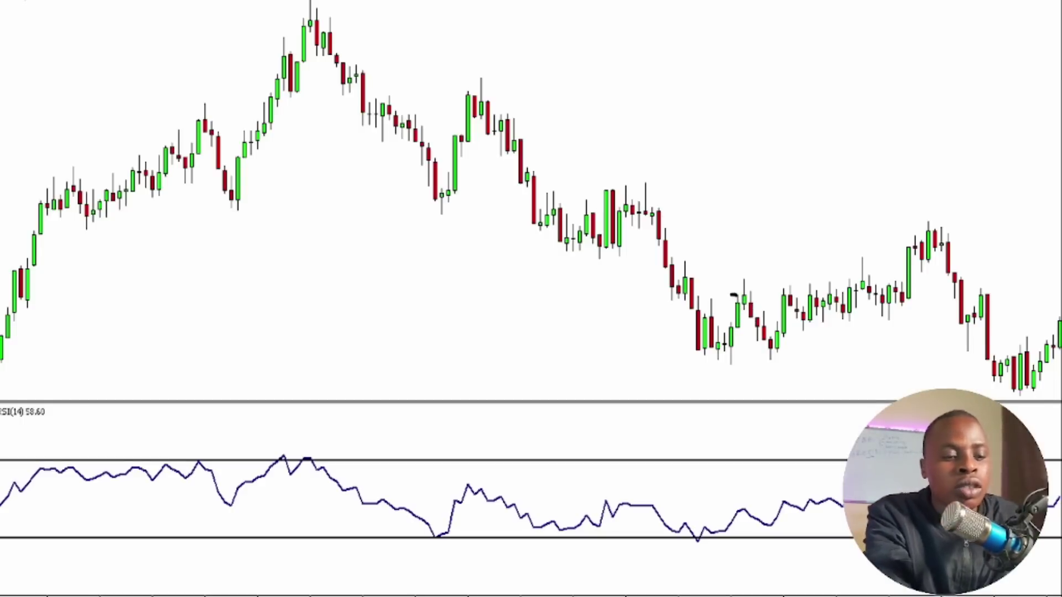
Step: Advance the slideshow to the "How to use the RSI?" slide and return to the arrow pointer
click(662, 282)
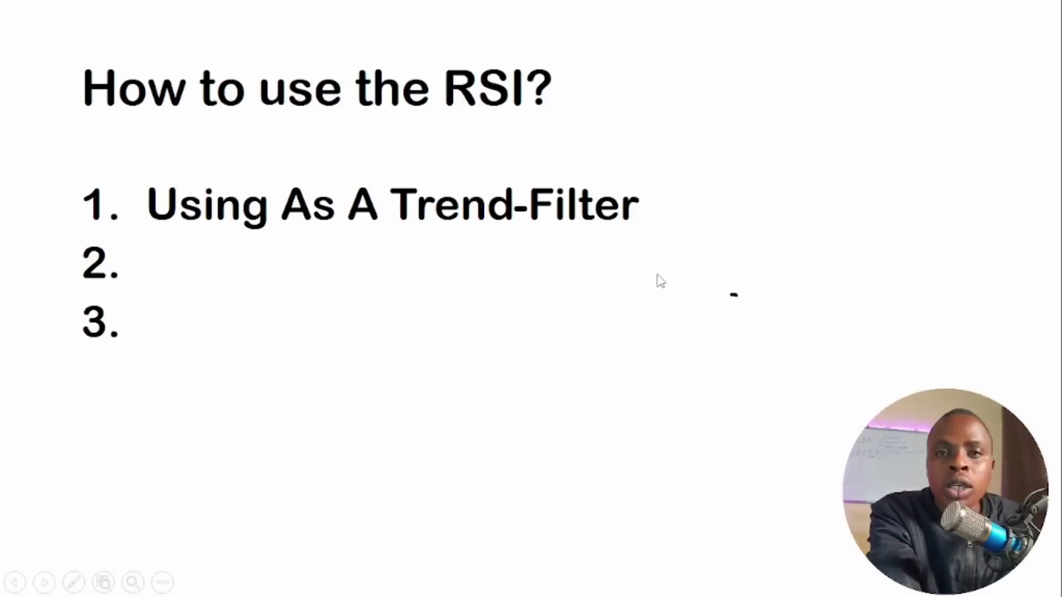
key(ctrl+p)
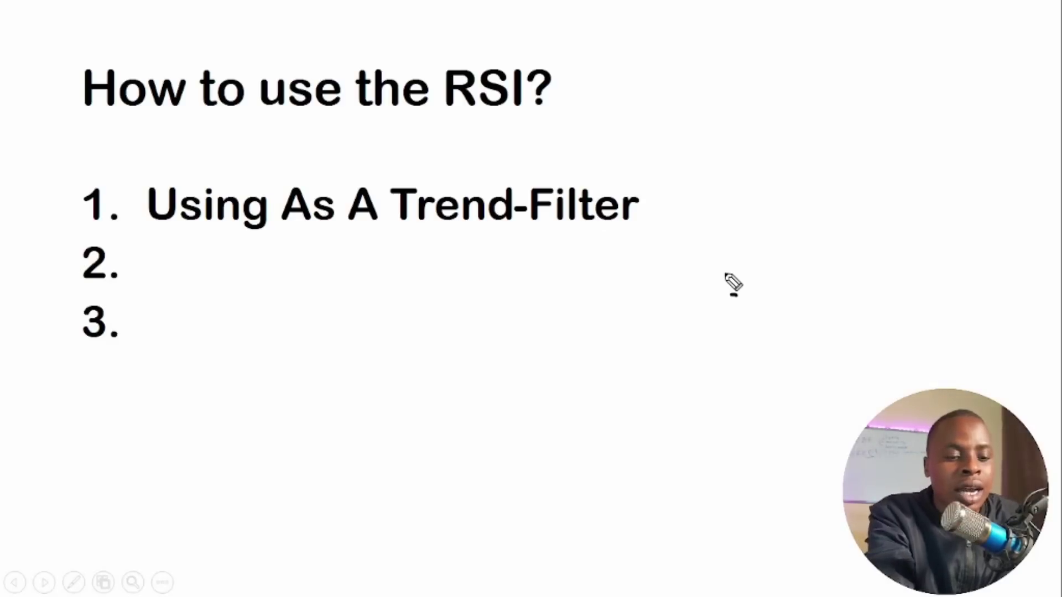
key(ctrl+a)
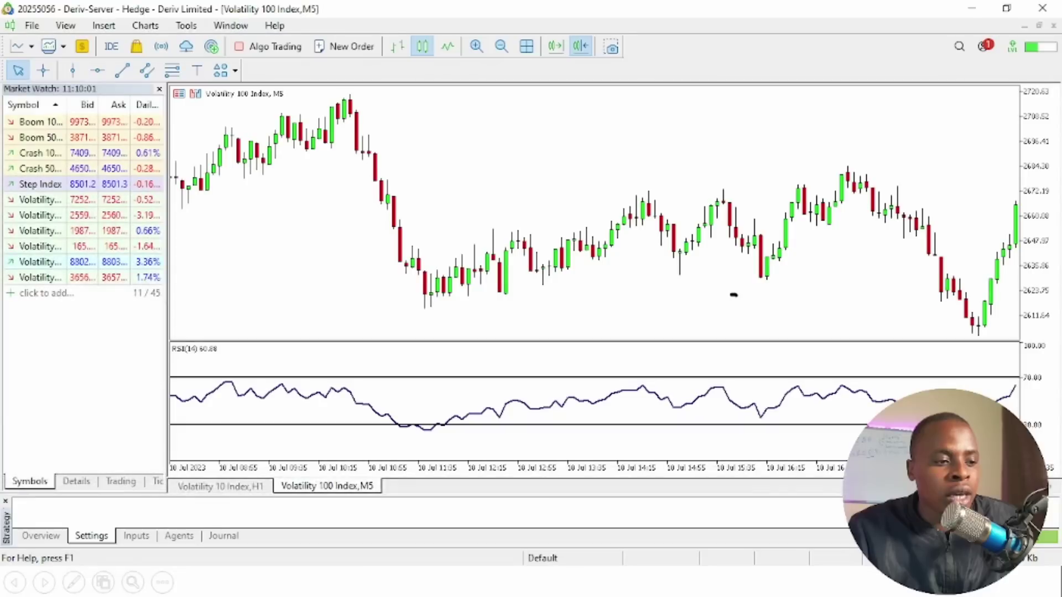
Step: Switch to MetaTrader 5 and delete the RSI(14) indicator window from the Volatility 100 Index M5 chart
click(460, 218)
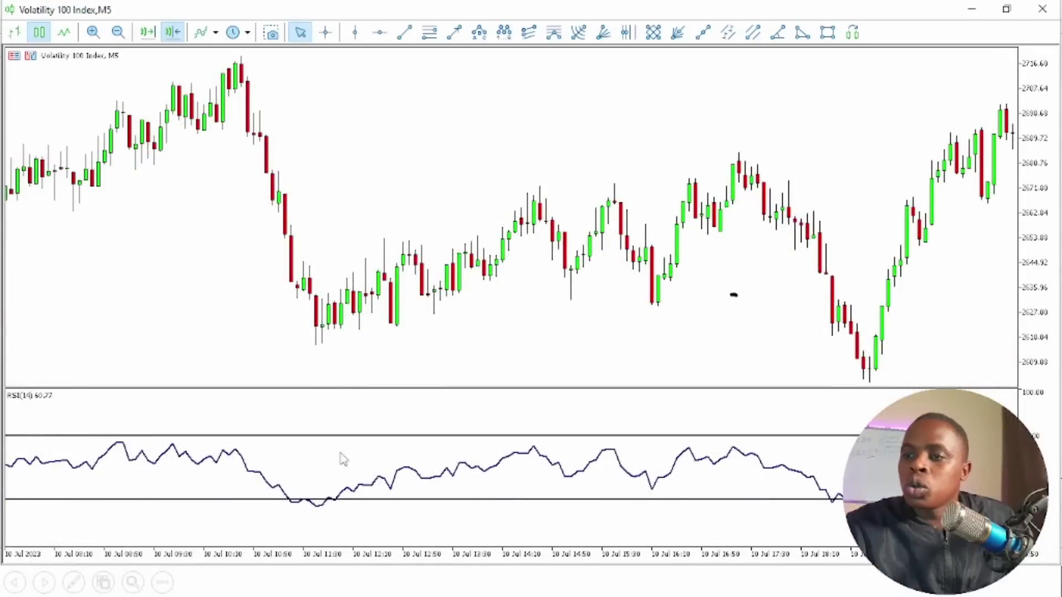
right_click(357, 488)
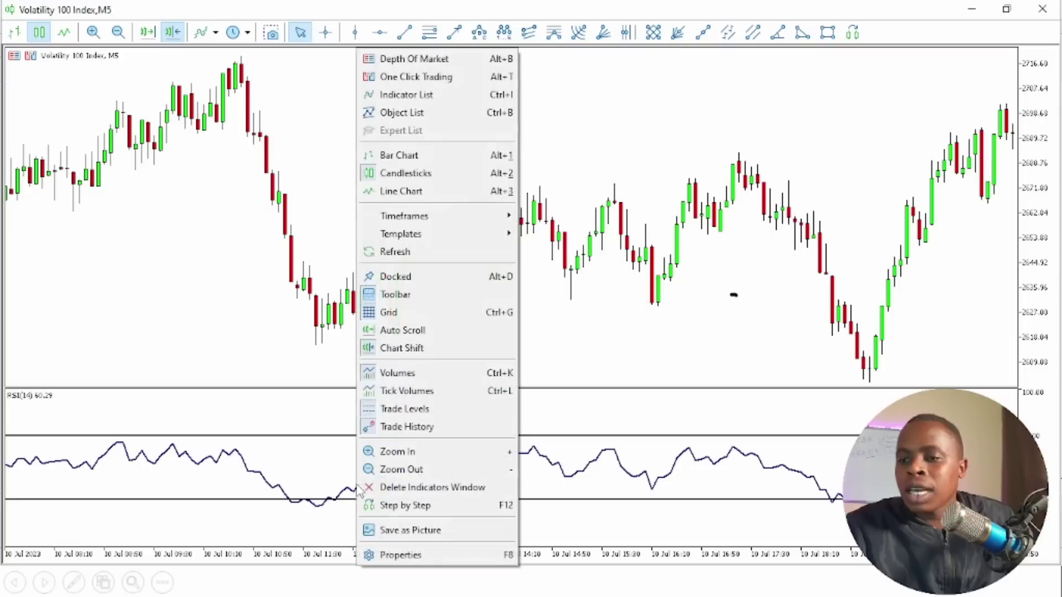
click(362, 487)
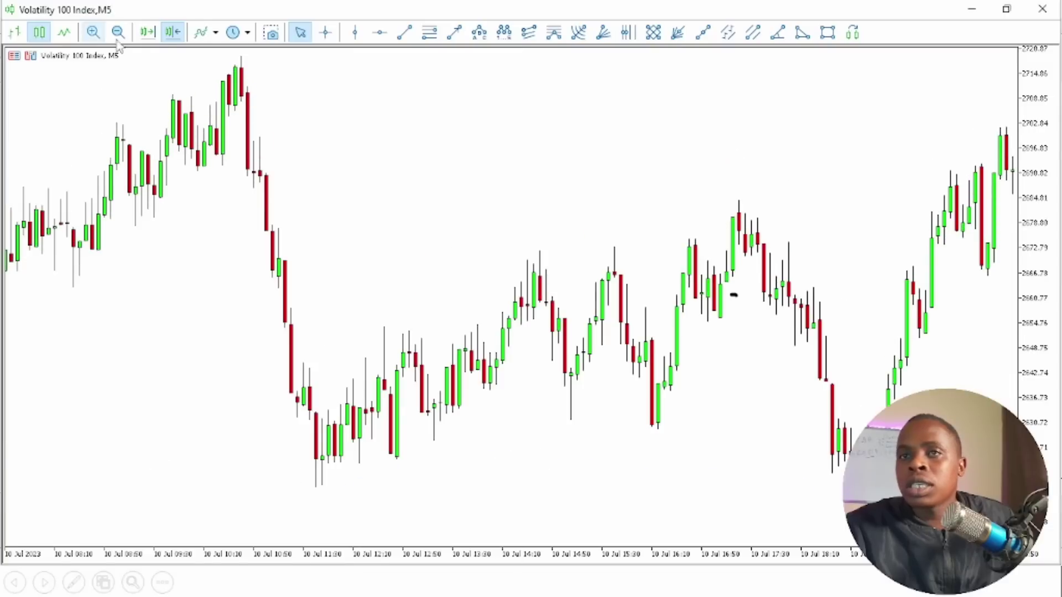
Step: Insert a Relative Strength Index oscillator on the chart and set its period to 100
click(201, 34)
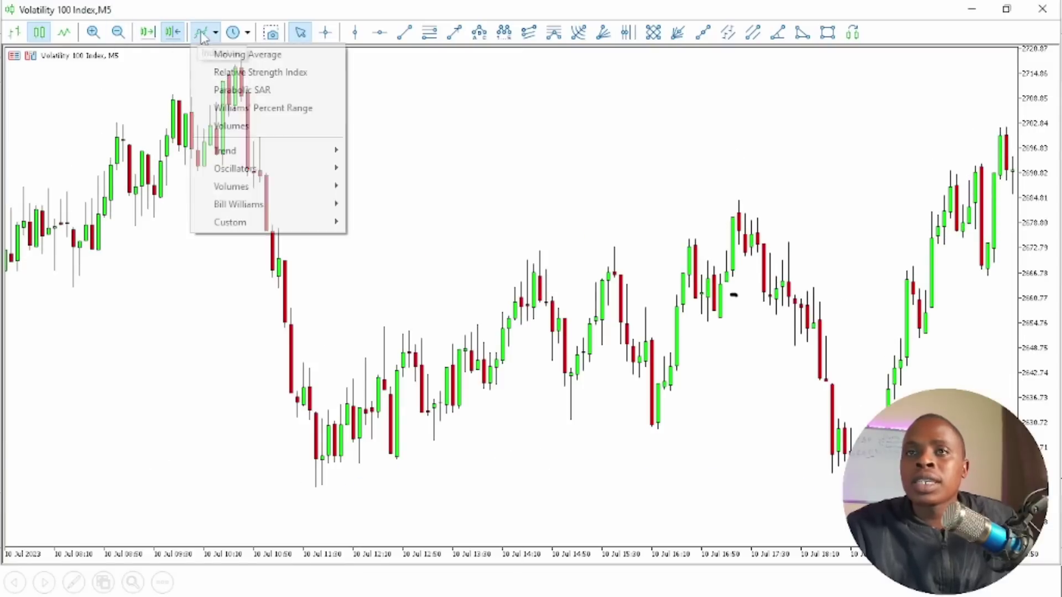
mouse_move(238, 169)
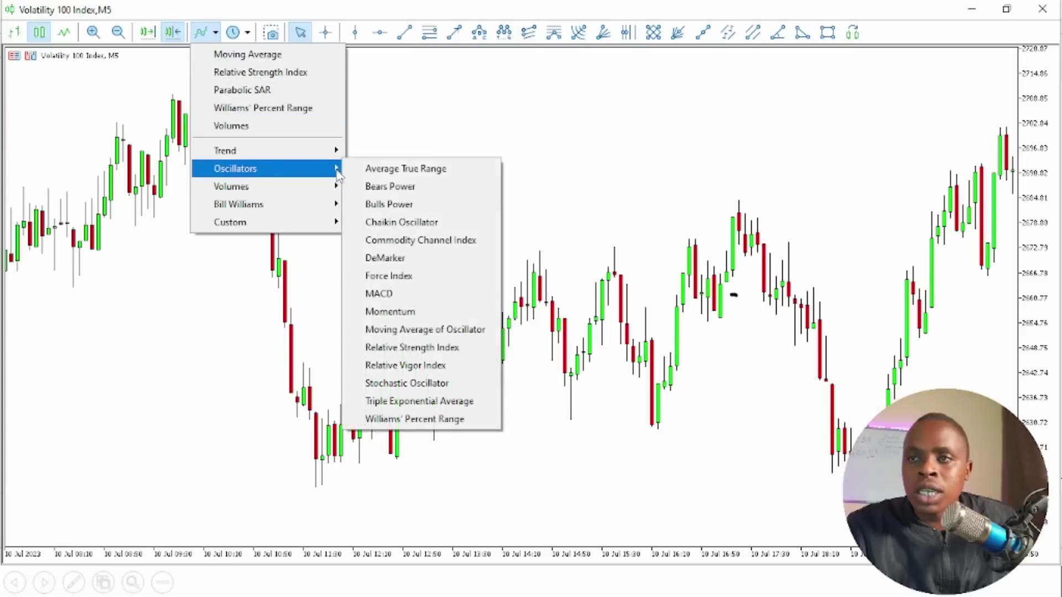
click(409, 349)
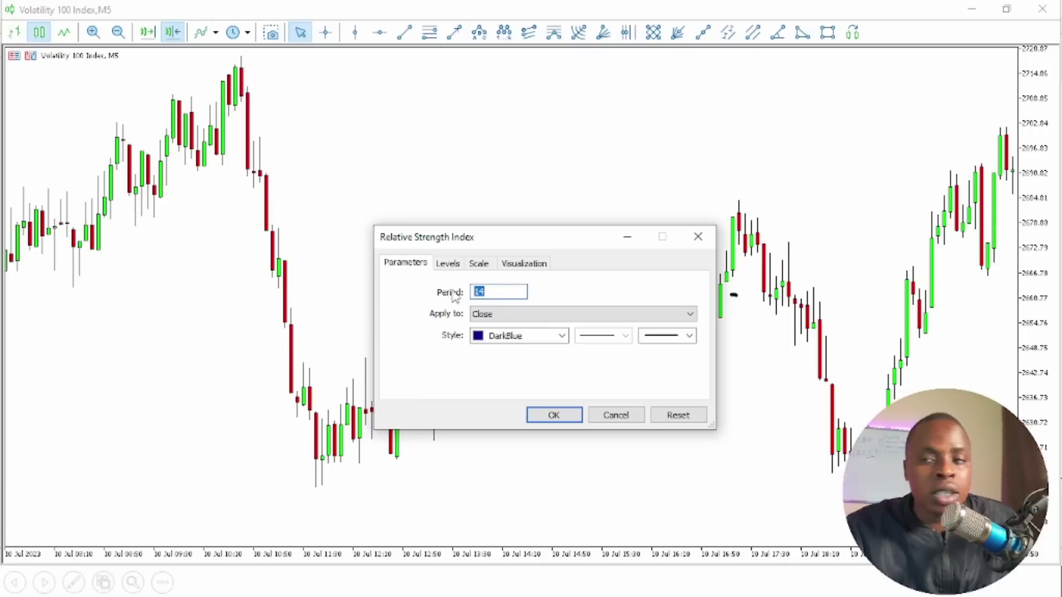
text(100)
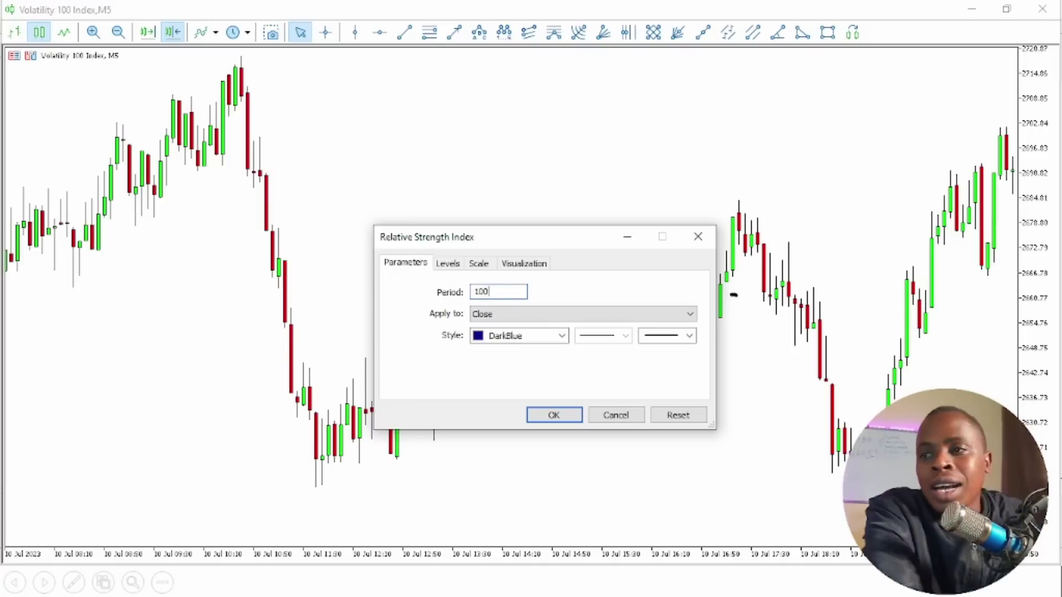
Step: Set both Relative Strength Index levels to 50 and apply the indicator to the chart
click(457, 265)
double_click(422, 306)
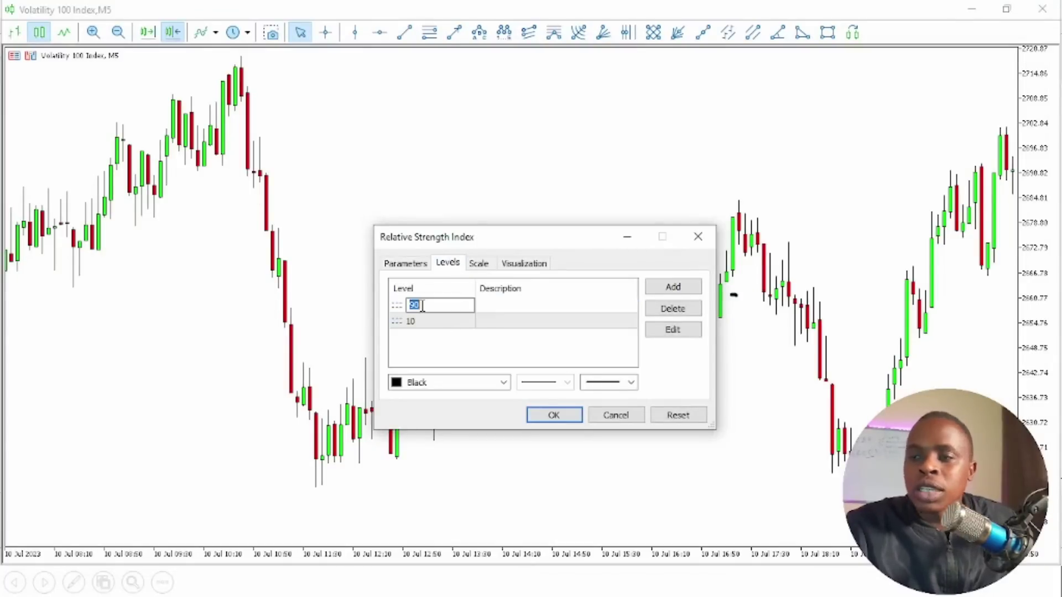
text(50)
click(449, 324)
click(449, 324)
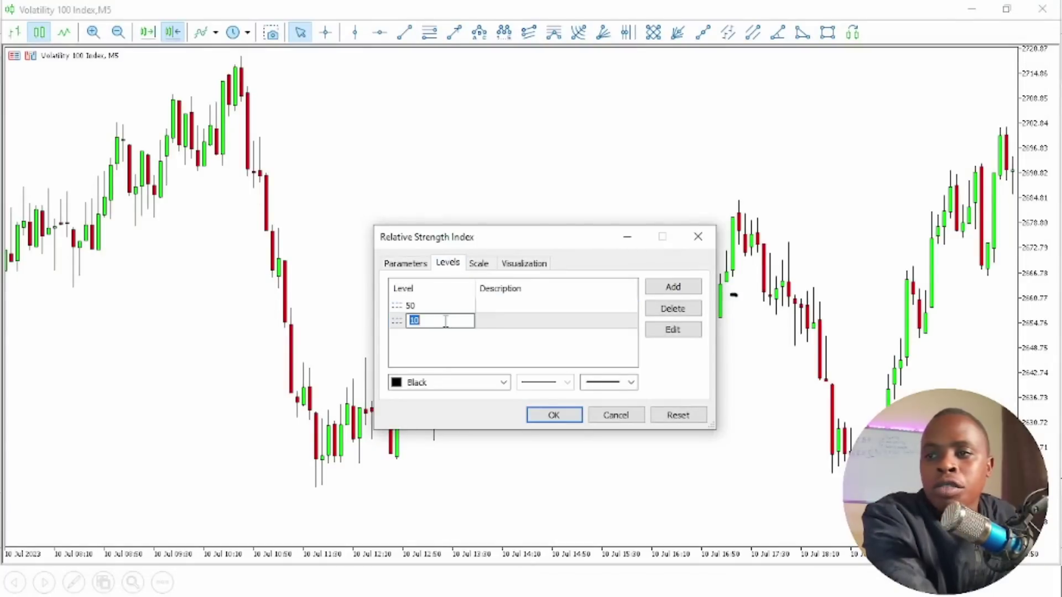
text(50)
click(546, 415)
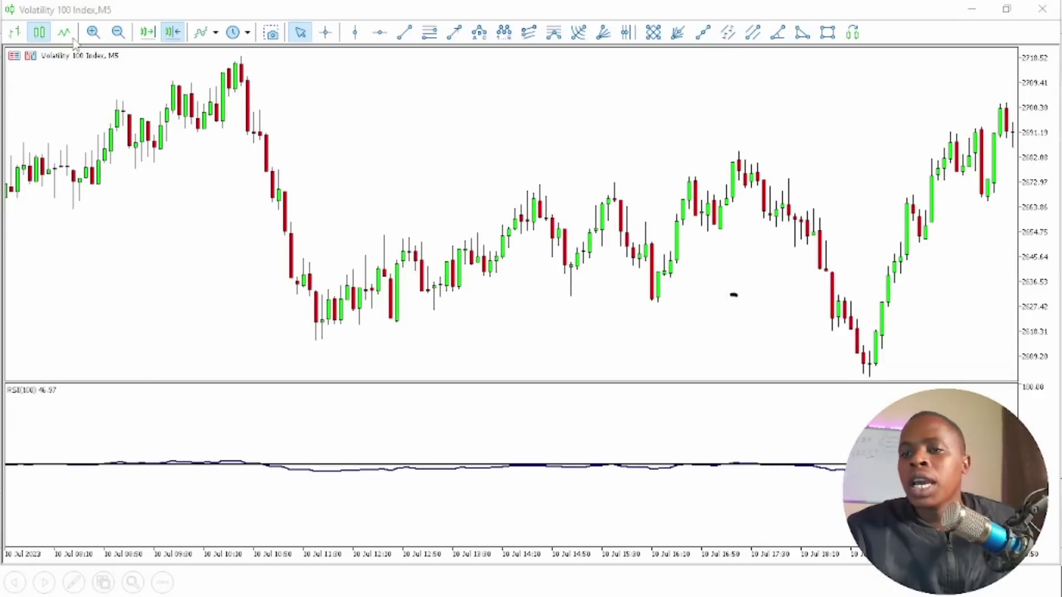
Step: Place a vertical line at 2023.07.10 23:30, where the RSI crosses the 50 level after the last major price peak
click(118, 32)
click(118, 33)
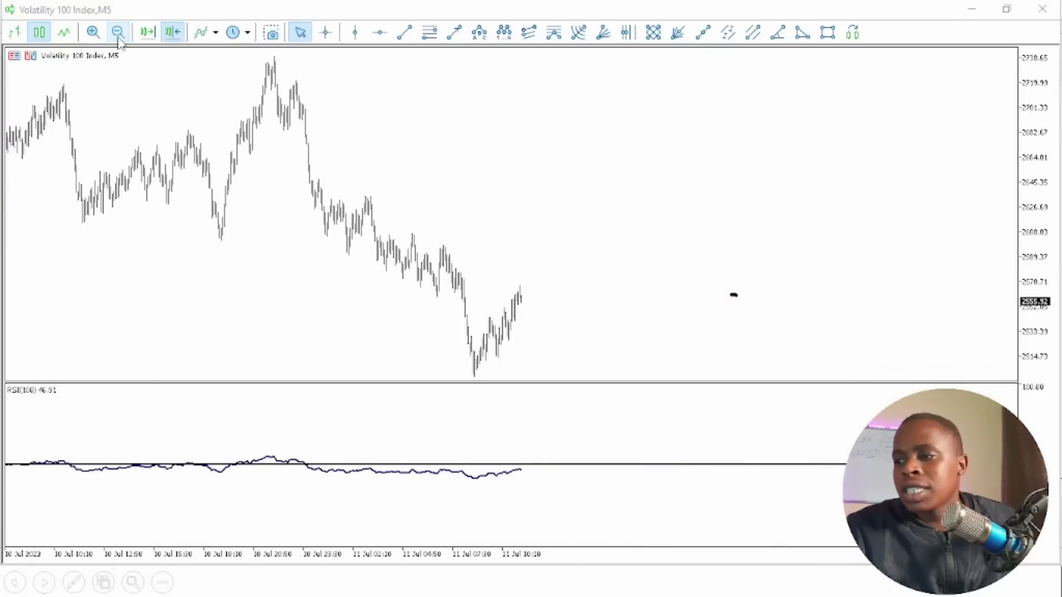
drag(126, 78, 476, 230)
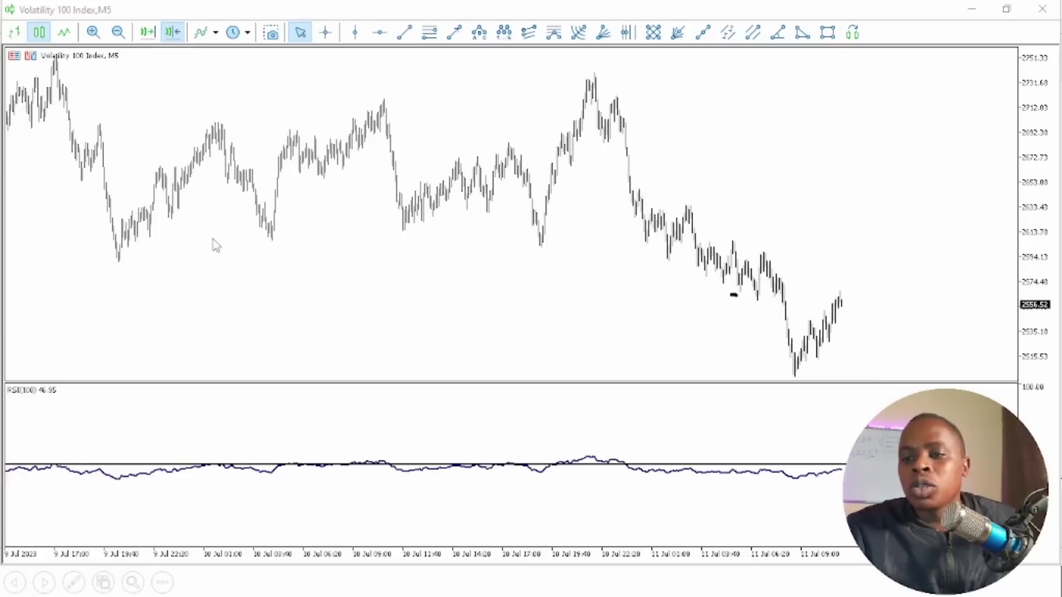
click(118, 32)
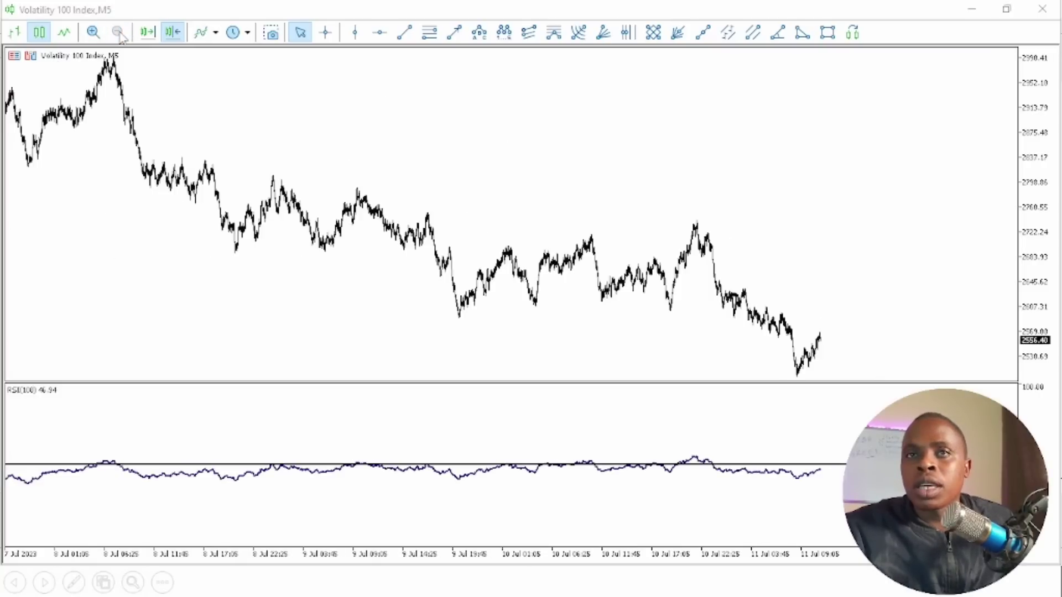
click(325, 32)
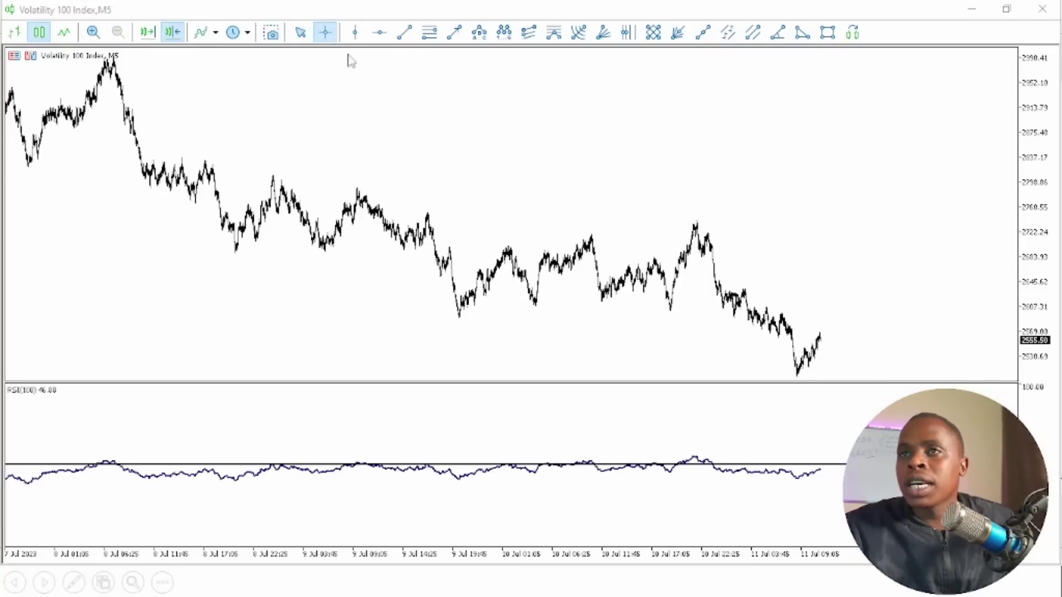
click(355, 32)
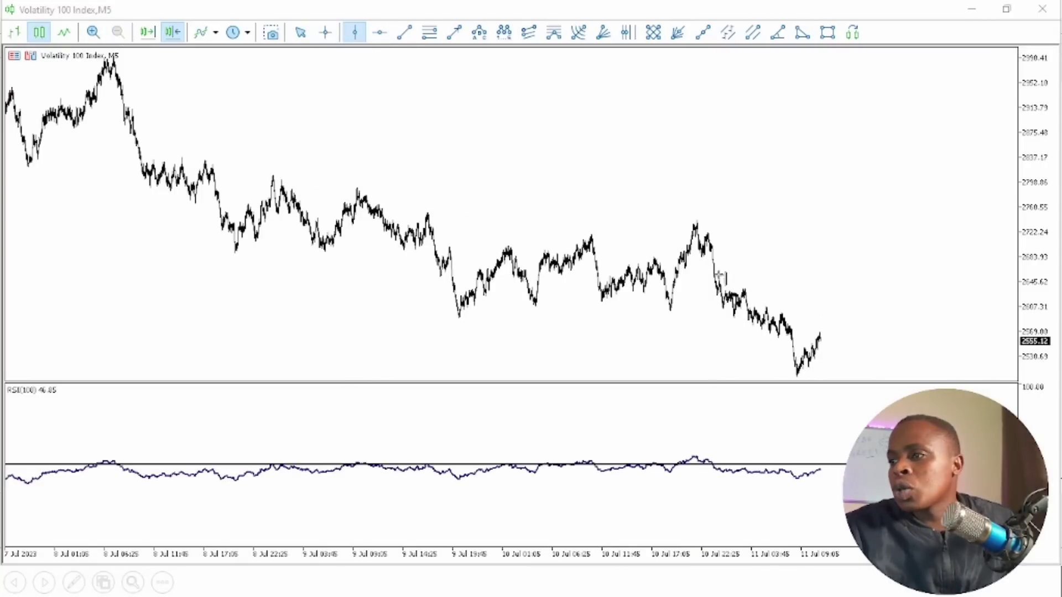
click(714, 285)
drag(714, 284, 712, 285)
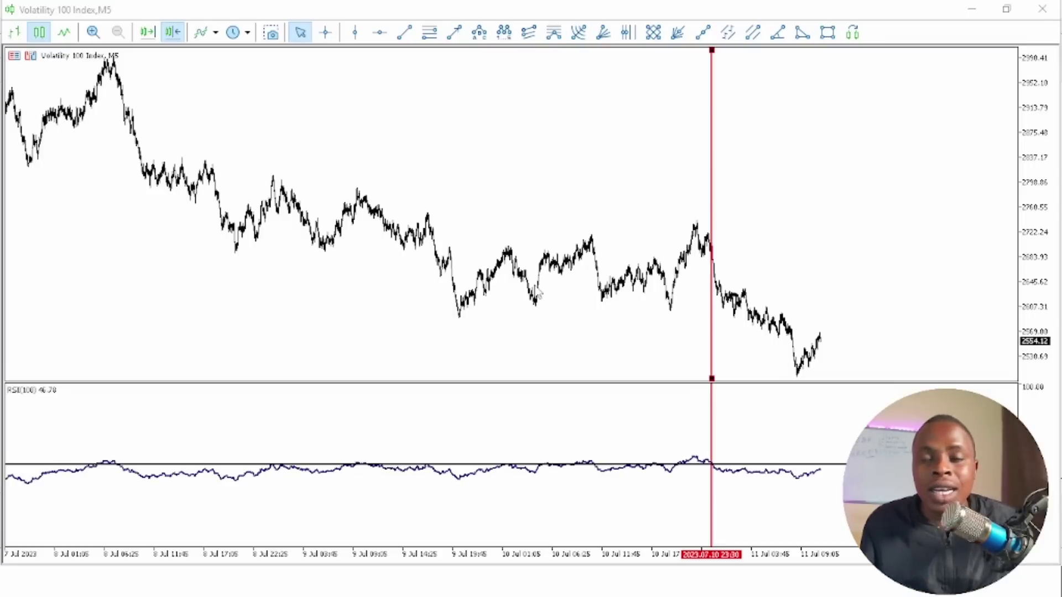
Step: Place vertical lines at 2023.07.08 07:55 and 2023.07.09 09:15 to bracket the downtrend where the RSI stays below the 50 level
click(355, 32)
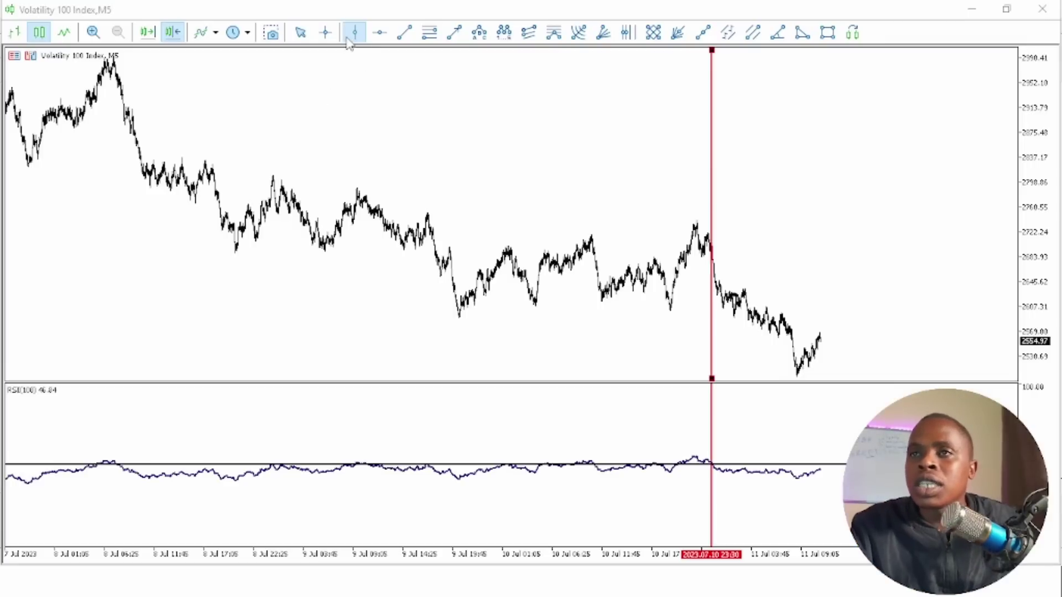
click(115, 370)
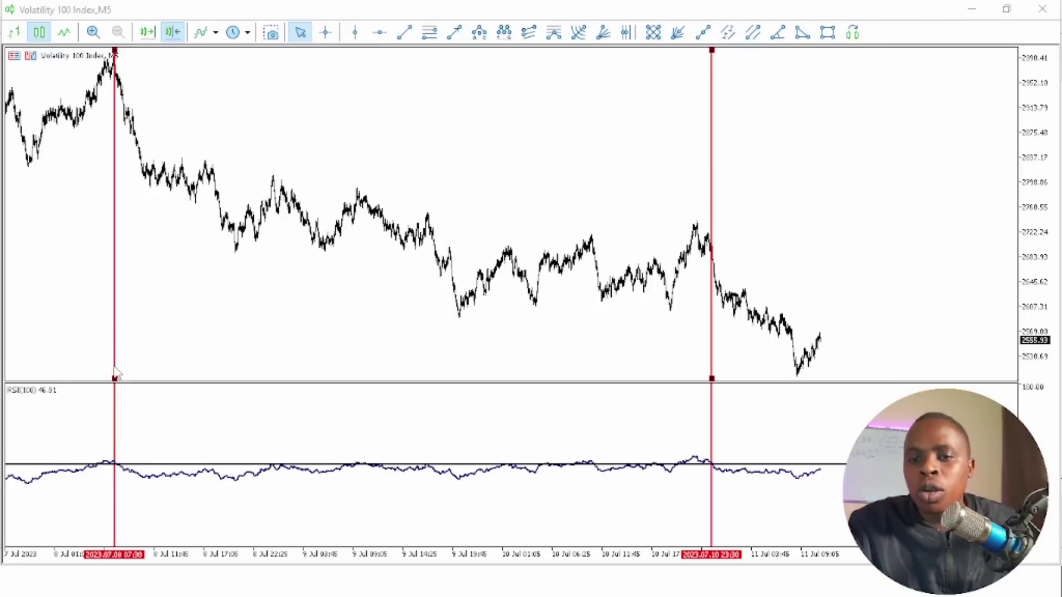
drag(118, 372, 121, 372)
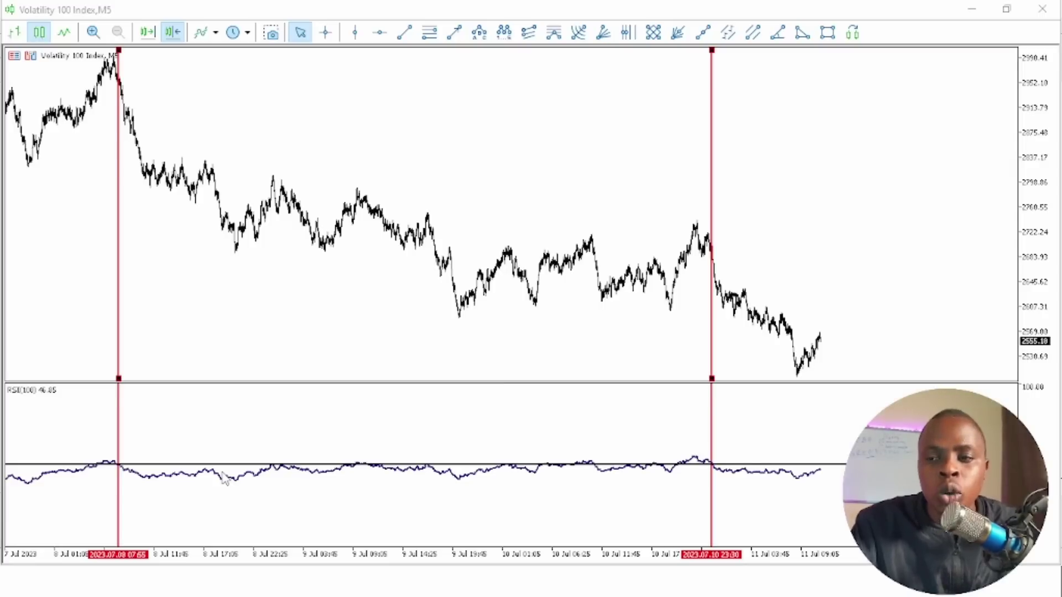
click(355, 32)
click(354, 318)
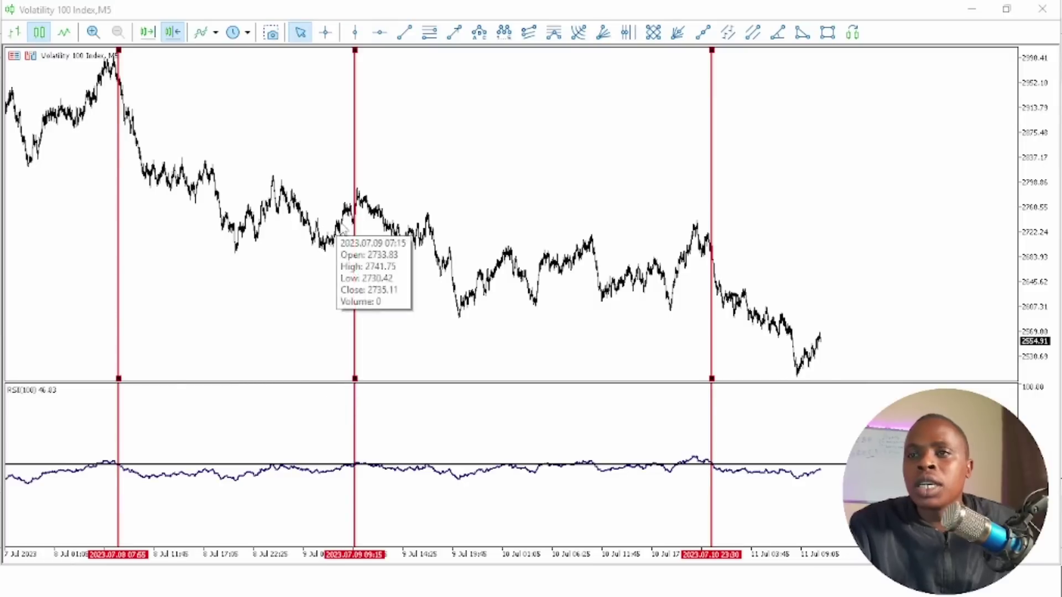
mouse_move(350, 224)
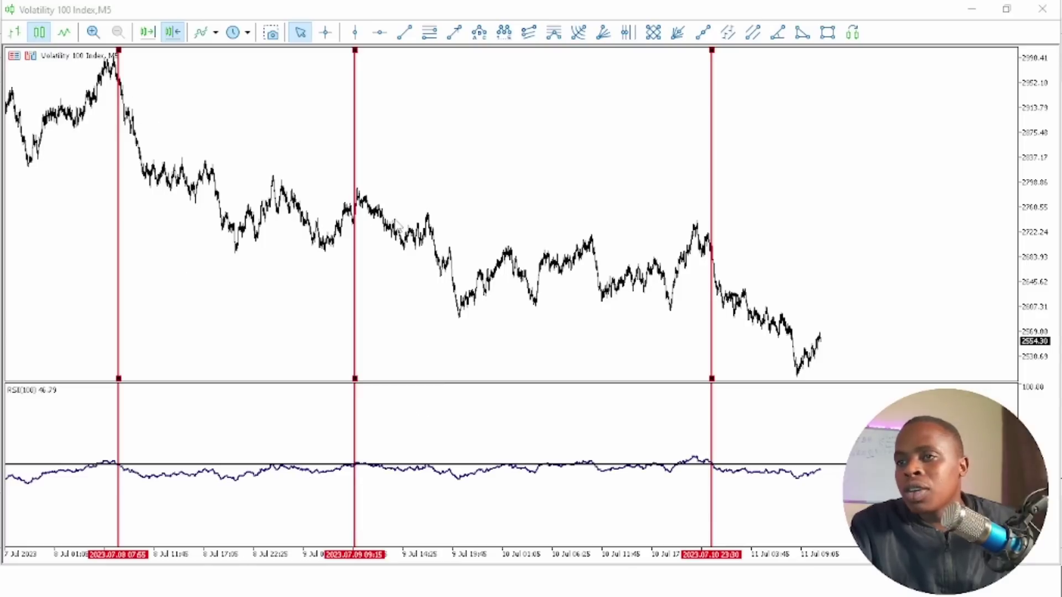
mouse_move(141, 479)
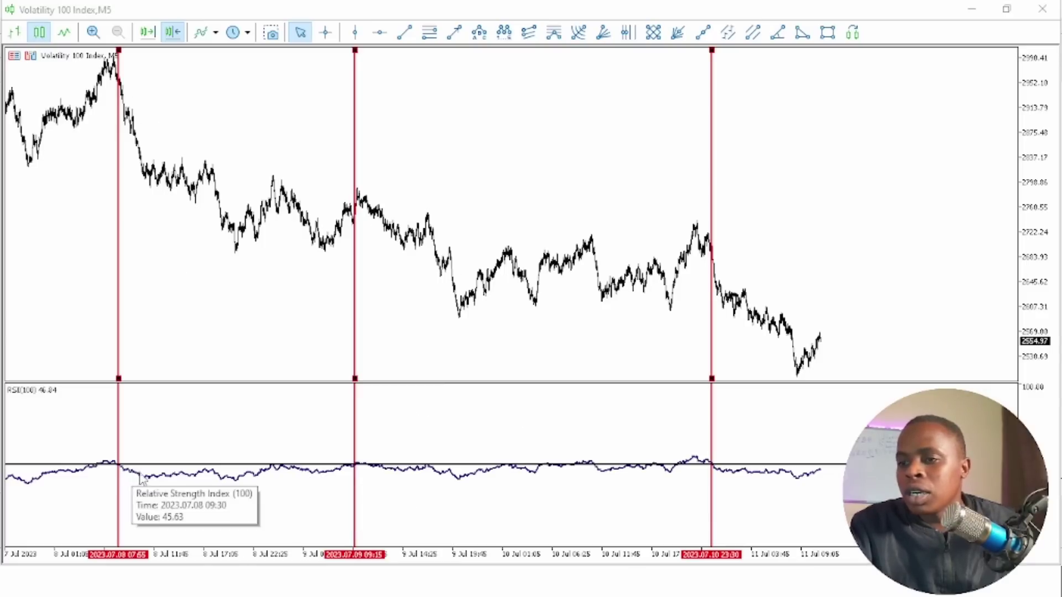
Step: Bracket the early July uptrend, where the RSI holds above 50, with vertical lines at 2023.07.01 10:30 and 2023.07.02 19:10
scroll(346, 209, up, 5)
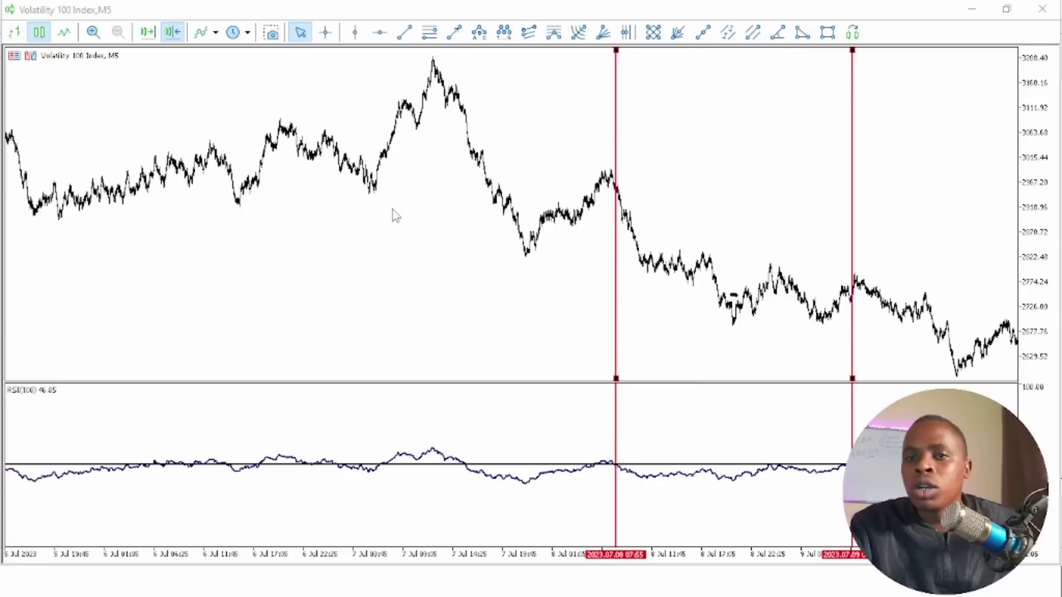
scroll(396, 216, up, 5)
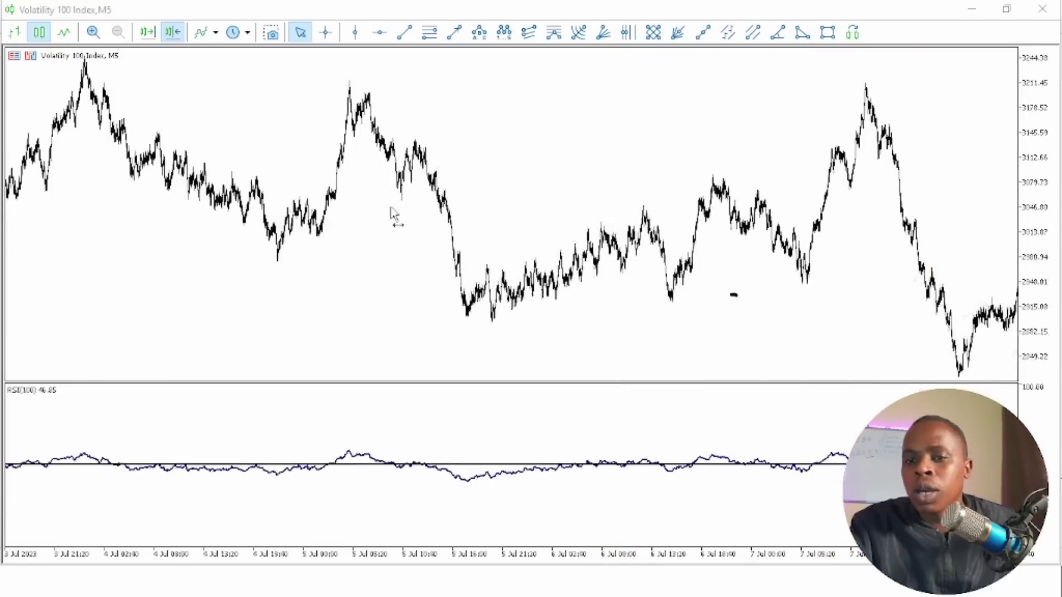
scroll(396, 215, up, 5)
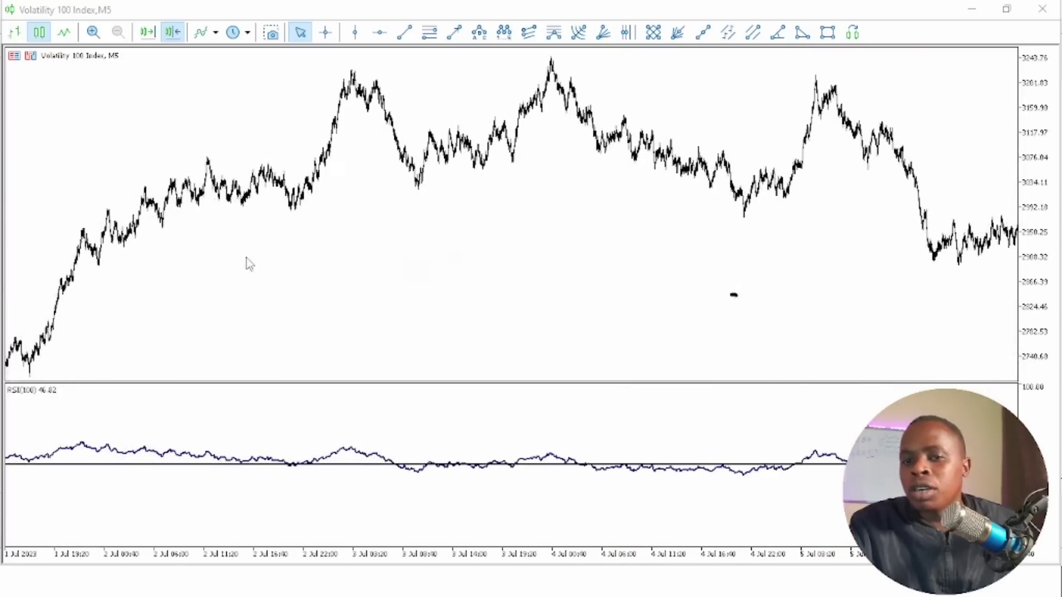
scroll(344, 254, up, 5)
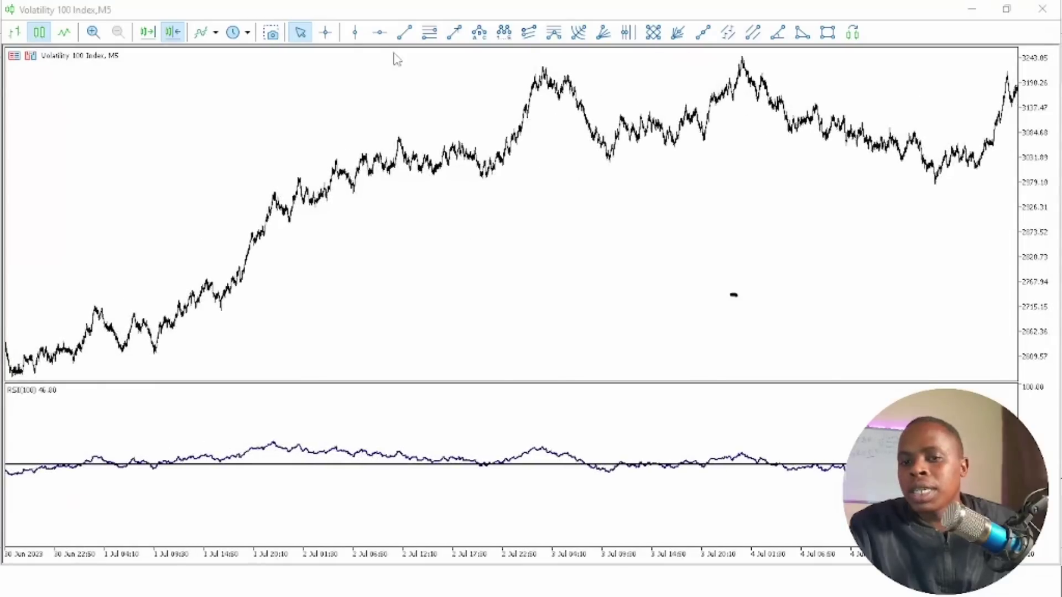
click(355, 33)
click(163, 416)
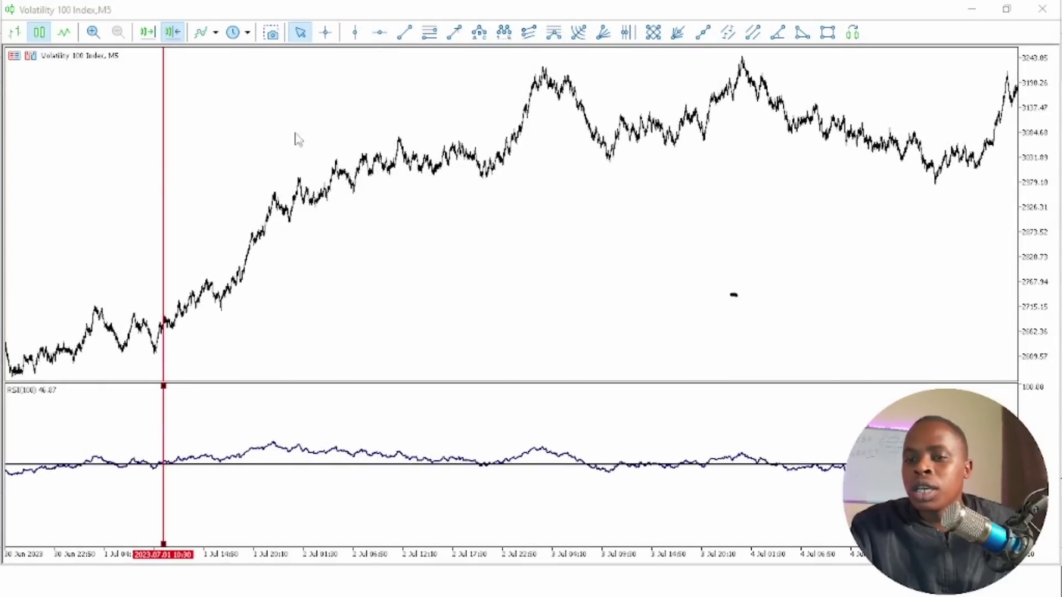
click(354, 33)
click(467, 373)
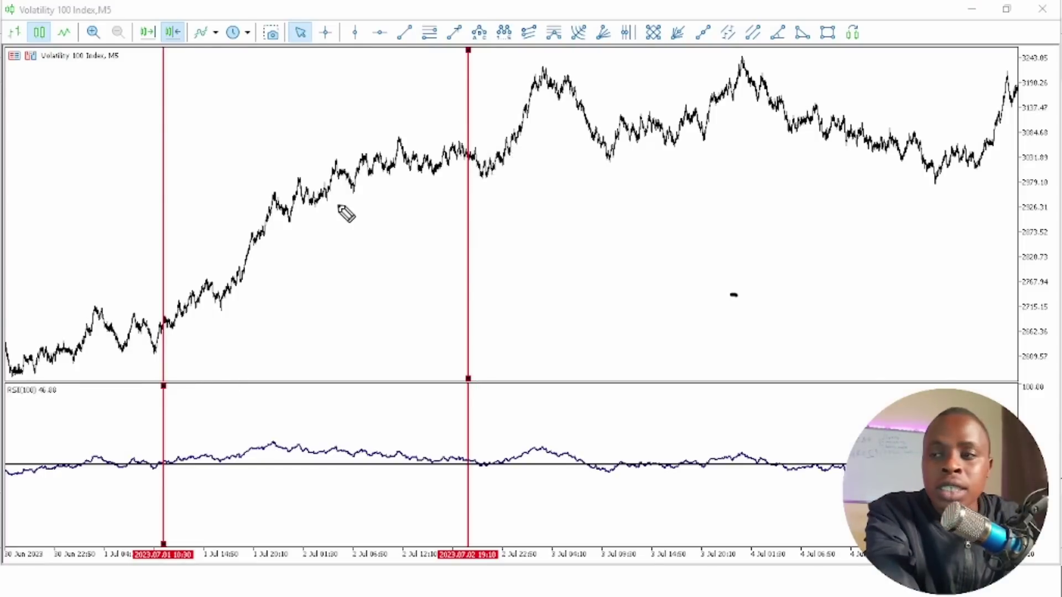
Step: Draw a rising arrow and zigzag below the bracketed uptrend, and mark the start and end of the RSI stretch above 50
drag(376, 281, 215, 332)
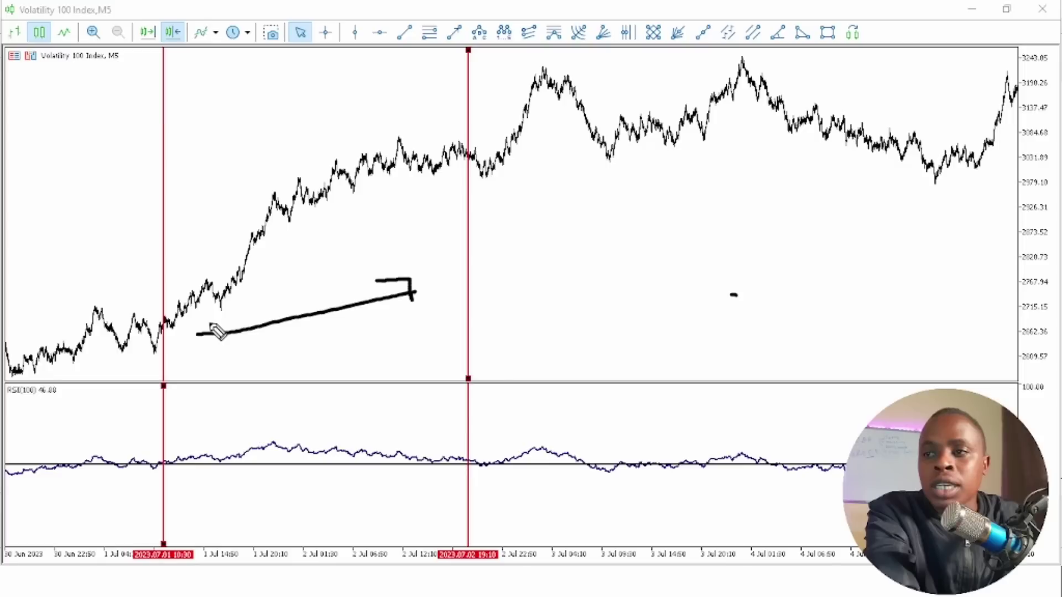
drag(376, 281, 415, 299)
drag(157, 465, 170, 432)
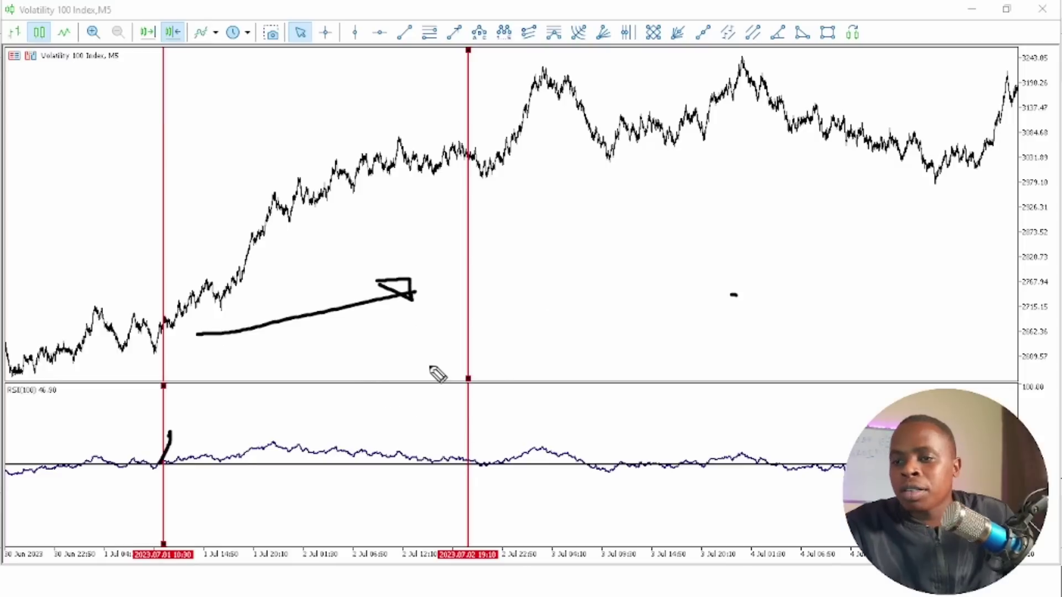
drag(457, 464, 460, 433)
drag(162, 463, 169, 434)
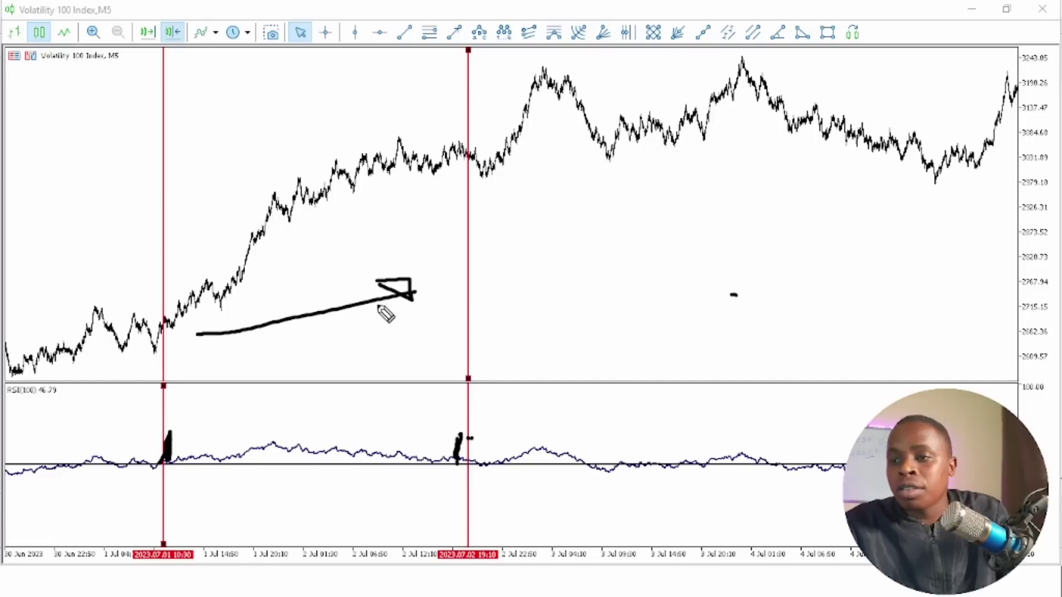
drag(176, 317, 464, 191)
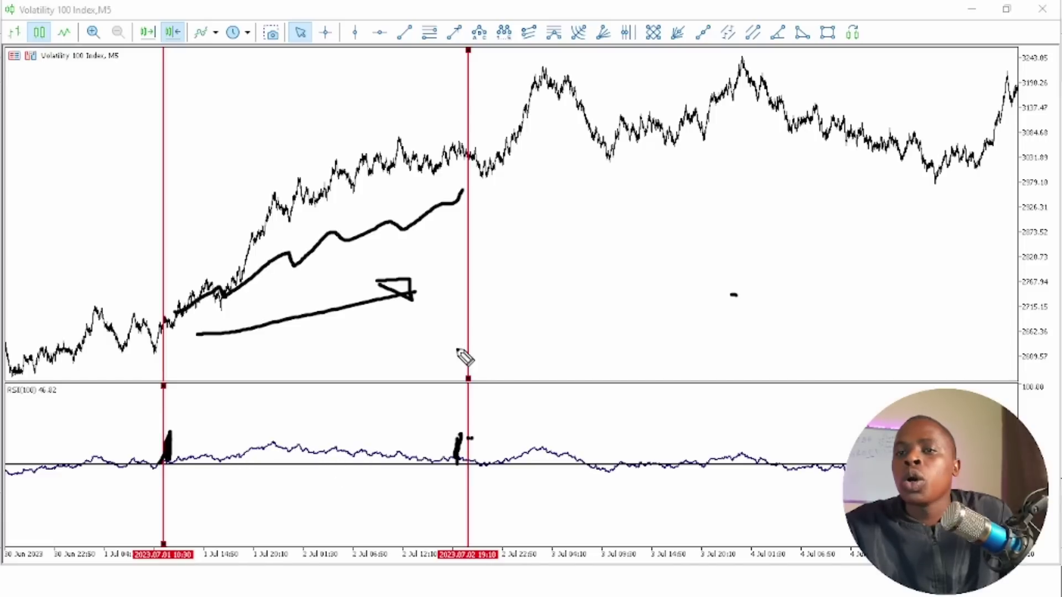
Step: Mark the following RSI stretch above 50 and the matching price rise with short strokes, then erase all freehand drawings
drag(492, 439, 479, 468)
drag(586, 438, 570, 478)
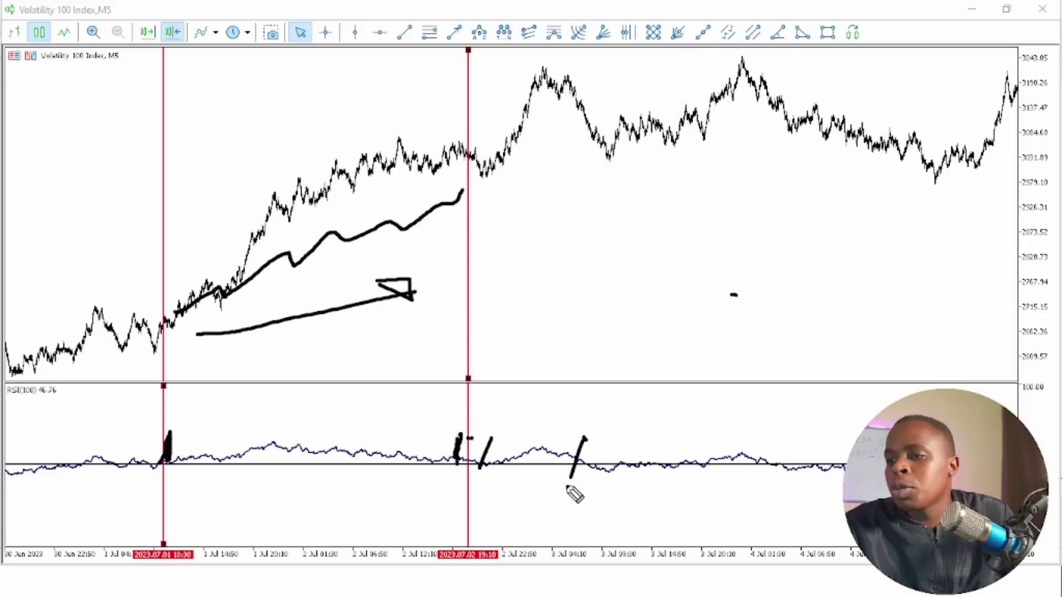
drag(484, 148, 493, 183)
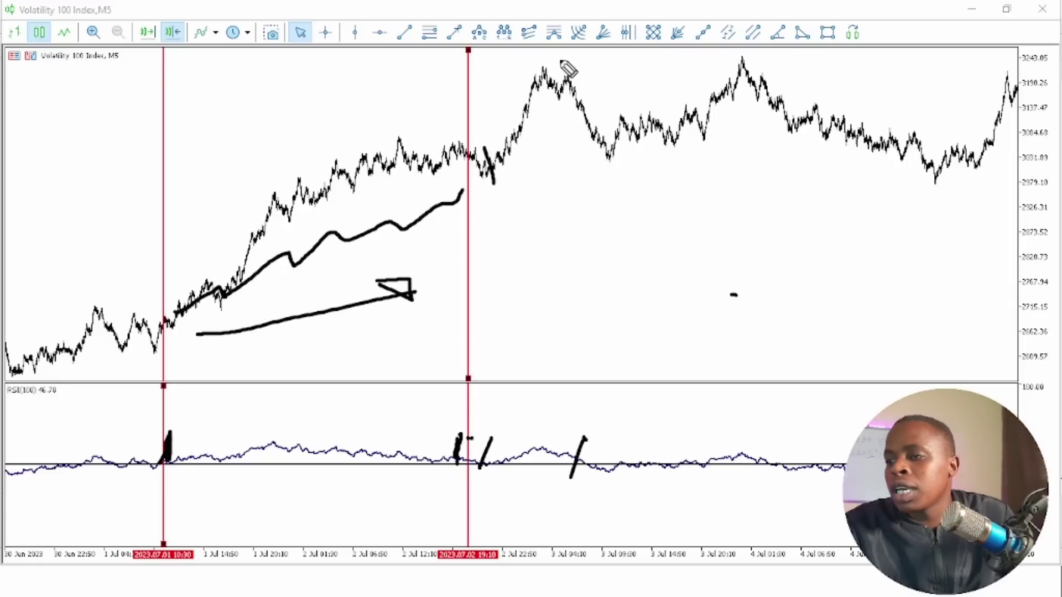
drag(555, 57, 565, 83)
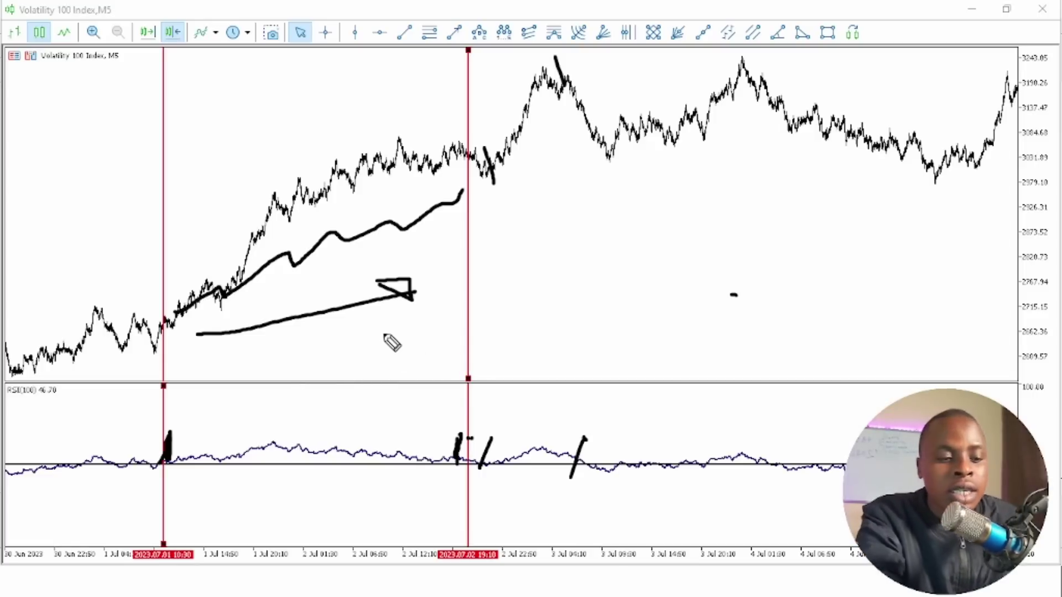
key(e)
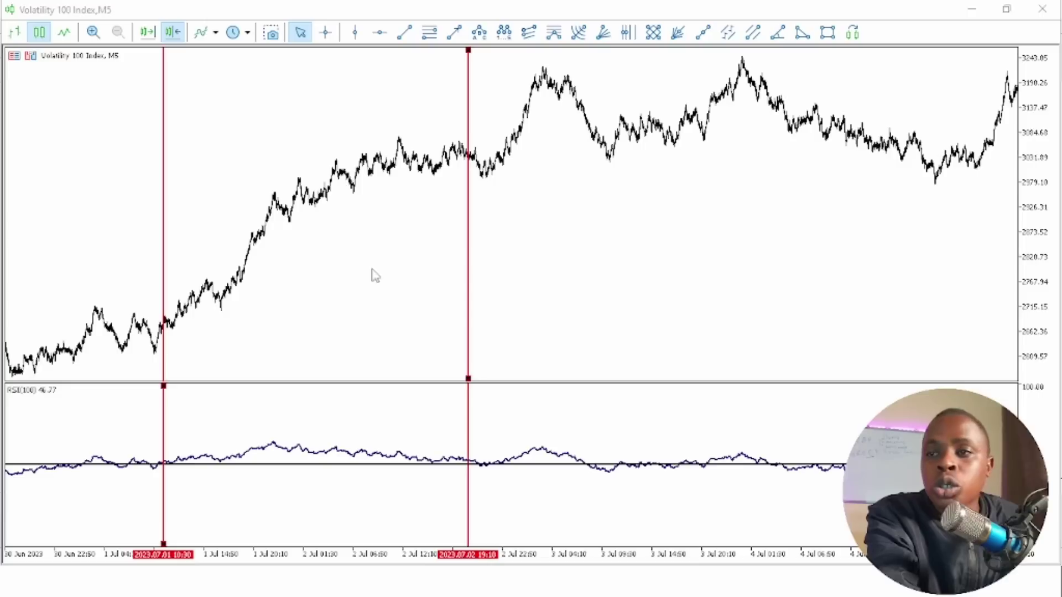
Step: Examine the candles and RSI up close from the 2023.07.01 10:30 line to the 2023.07.02 19:10 line
click(93, 32)
click(93, 32)
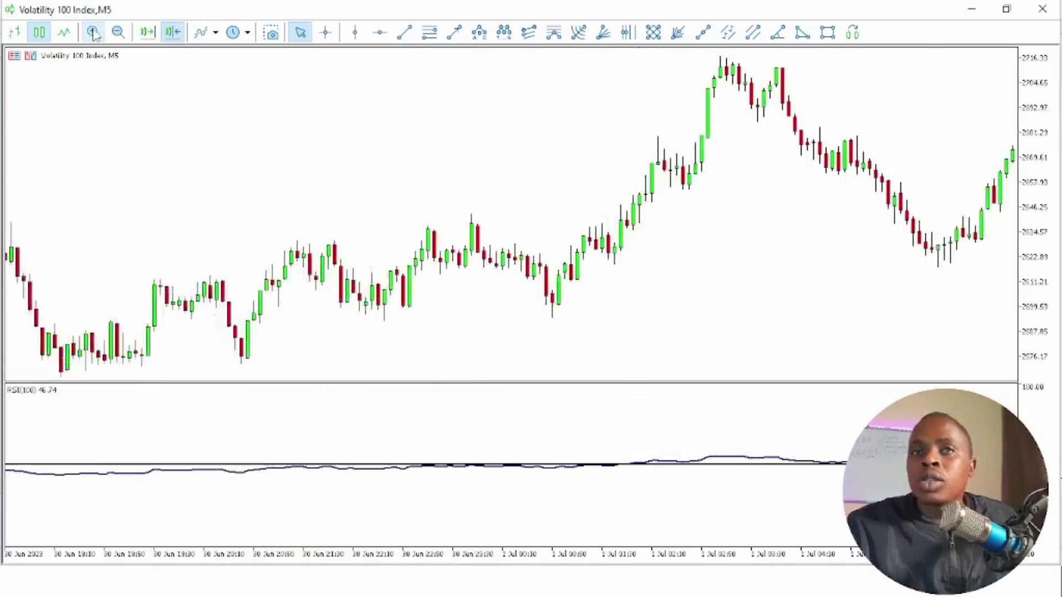
drag(735, 242, 165, 240)
drag(857, 265, 188, 382)
scroll(405, 296, down, 5)
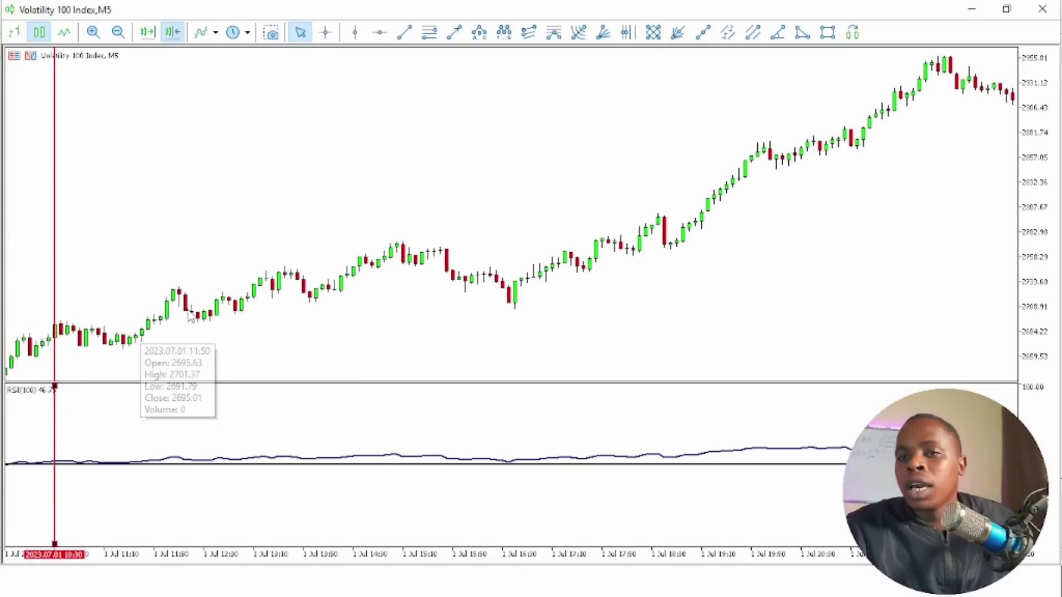
scroll(492, 293, down, 1)
scroll(493, 293, down, 10)
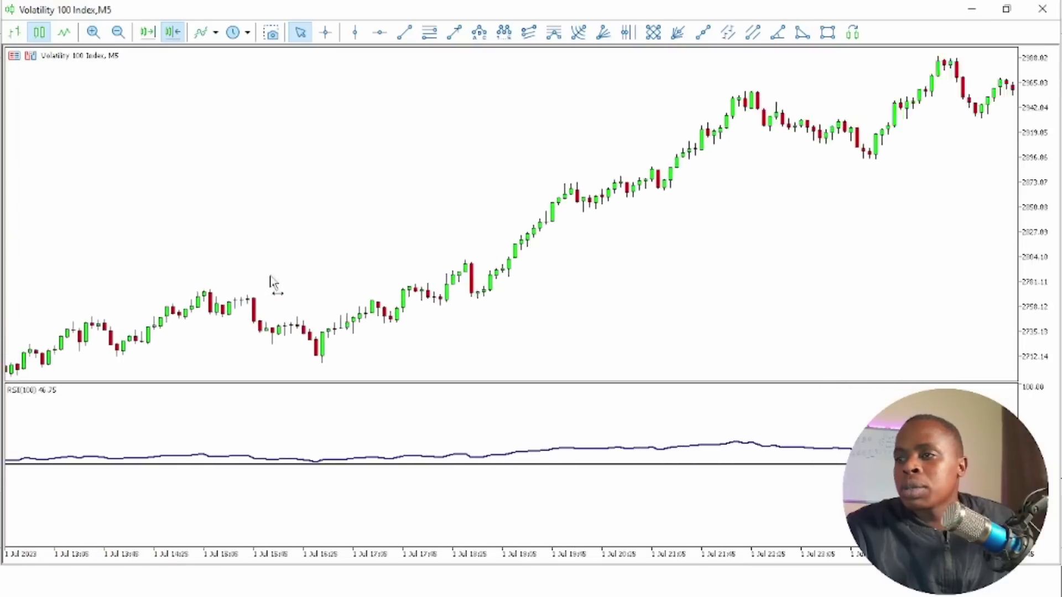
scroll(504, 271, down, 10)
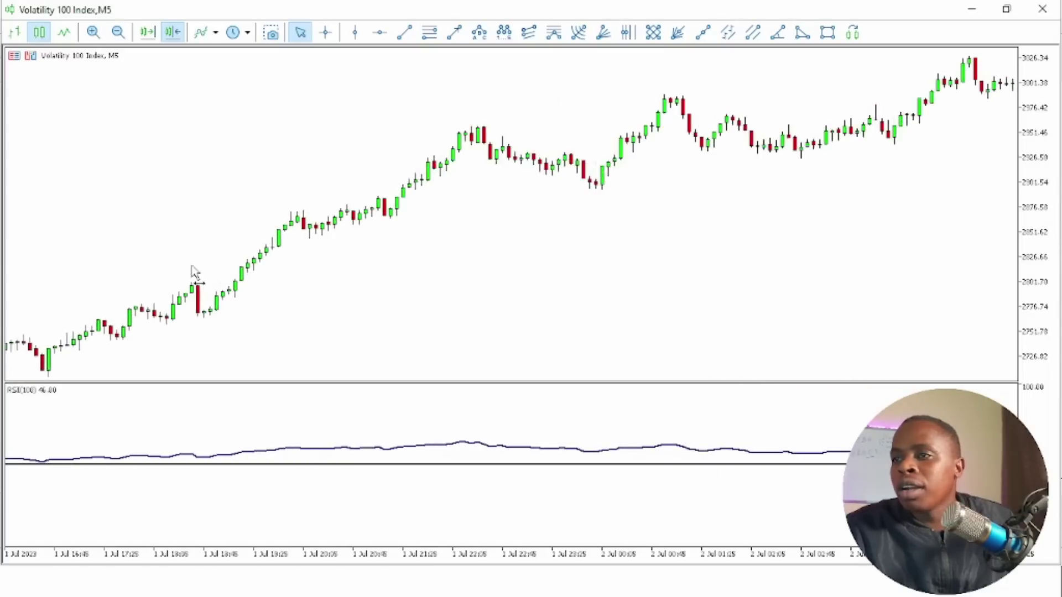
scroll(419, 240, down, 8)
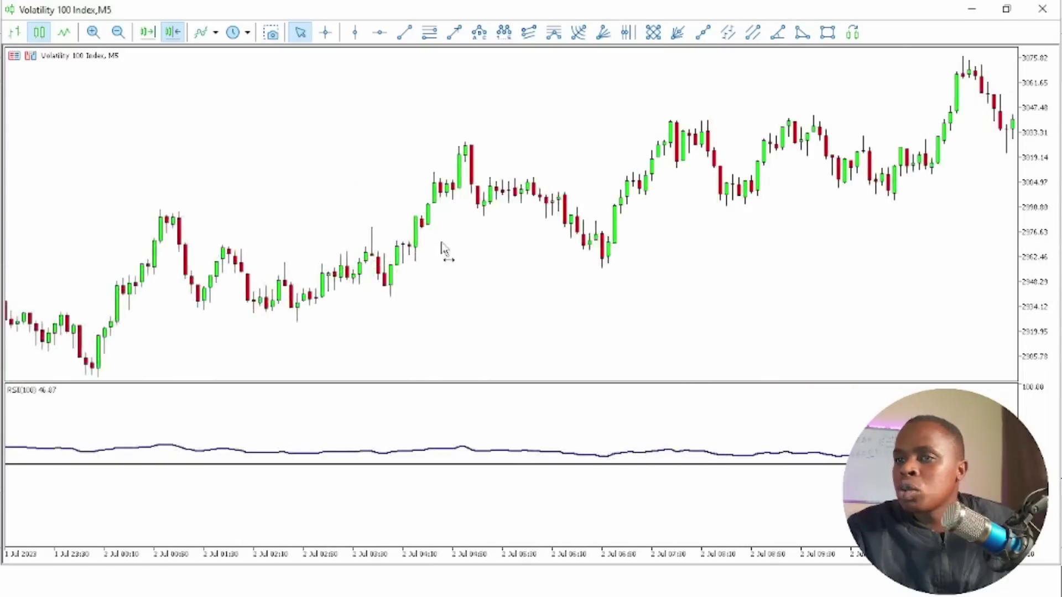
scroll(563, 242, down, 8)
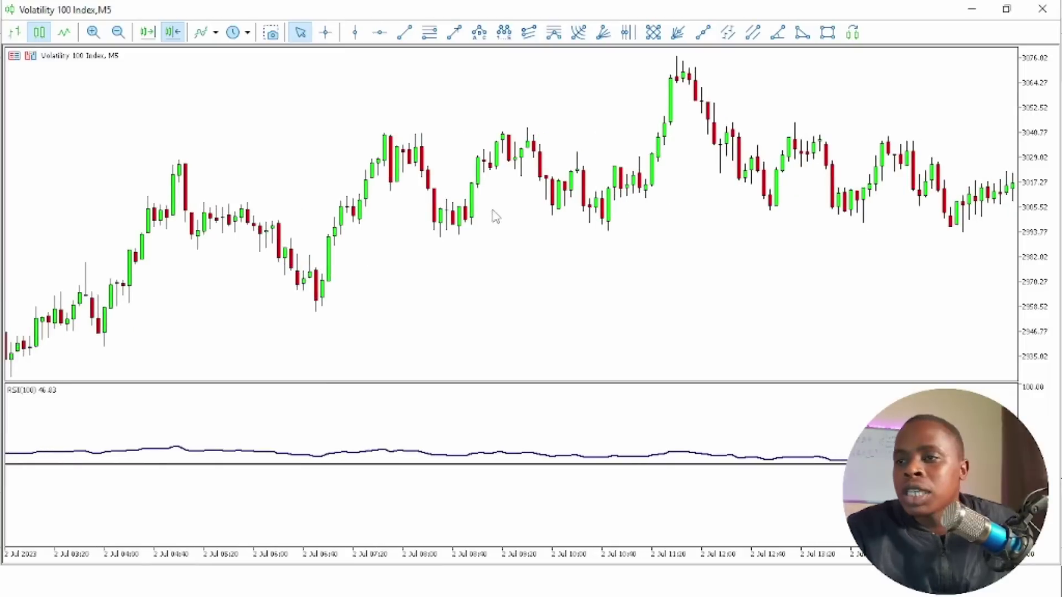
scroll(492, 216, down, 12)
drag(694, 270, 344, 254)
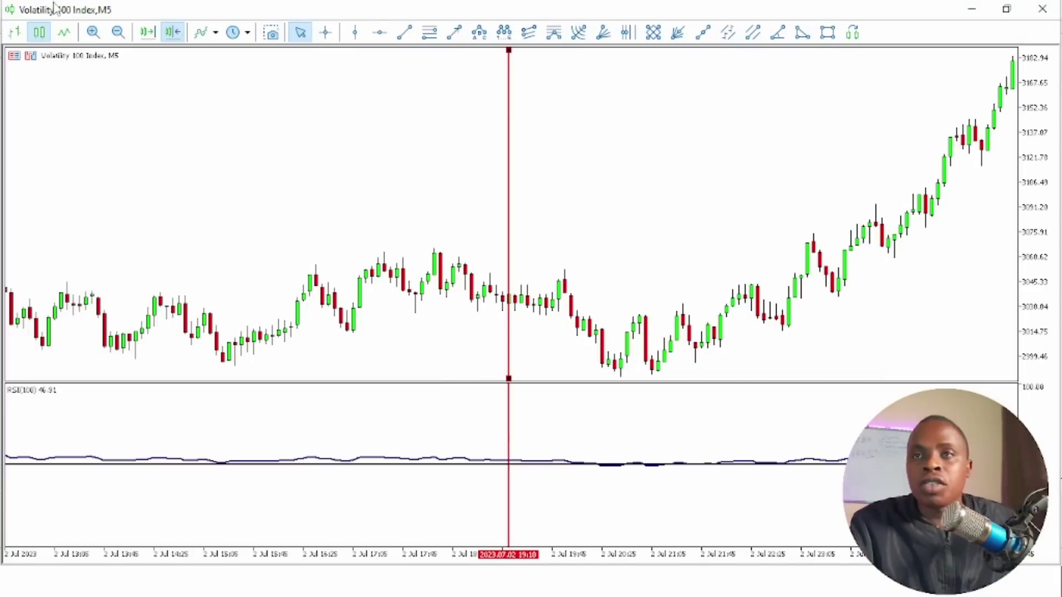
Step: Add a vertical line at 2023.07.03 07:55 and move the 2023.07.02 19:10 line to 21:25 to bracket the next RSI stretch above 50
click(123, 33)
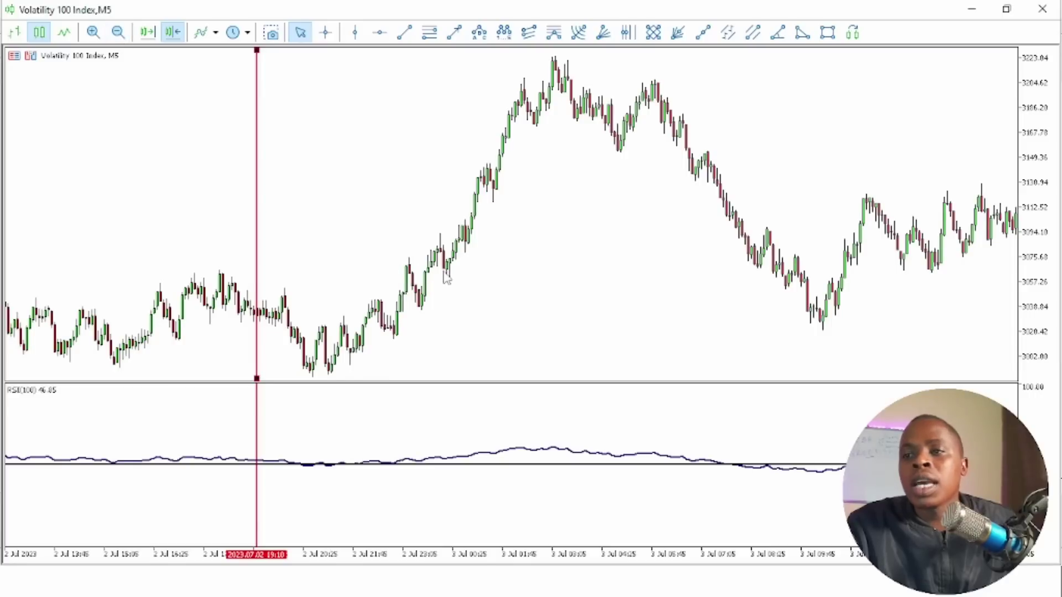
scroll(310, 252, down, 5)
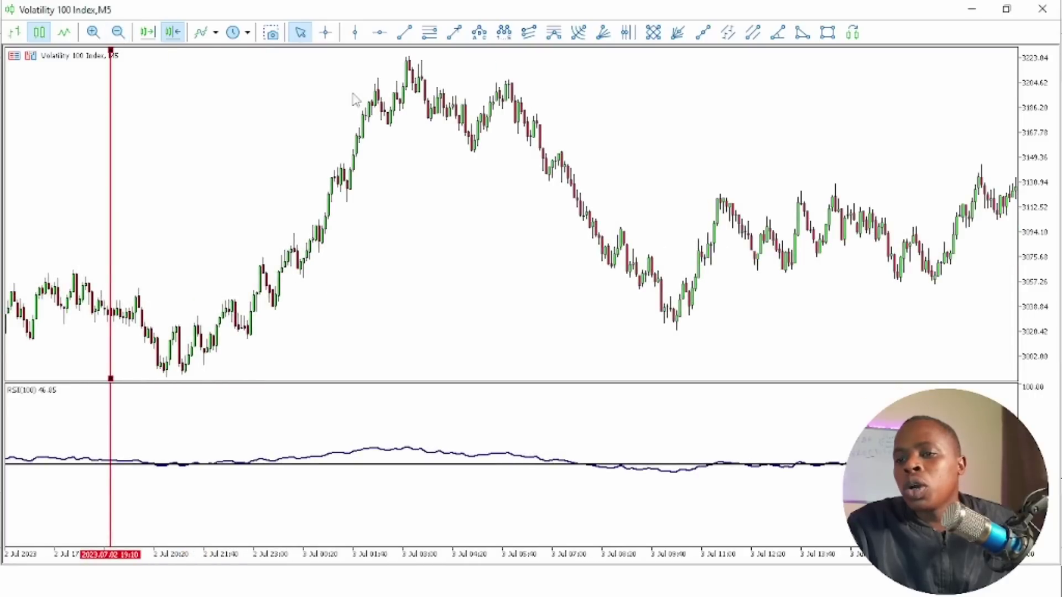
click(355, 32)
click(586, 354)
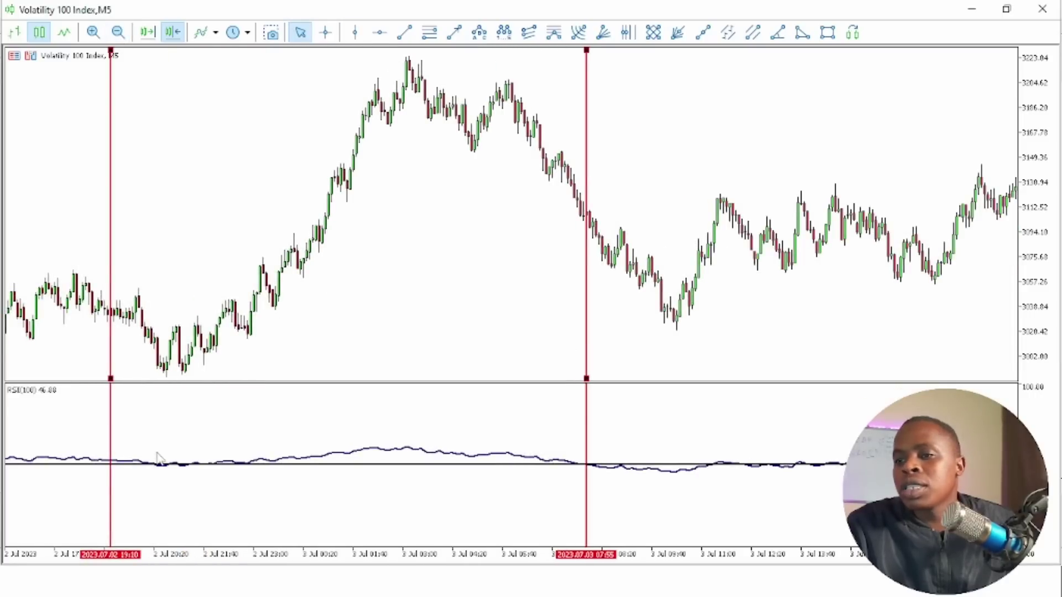
drag(111, 380, 194, 381)
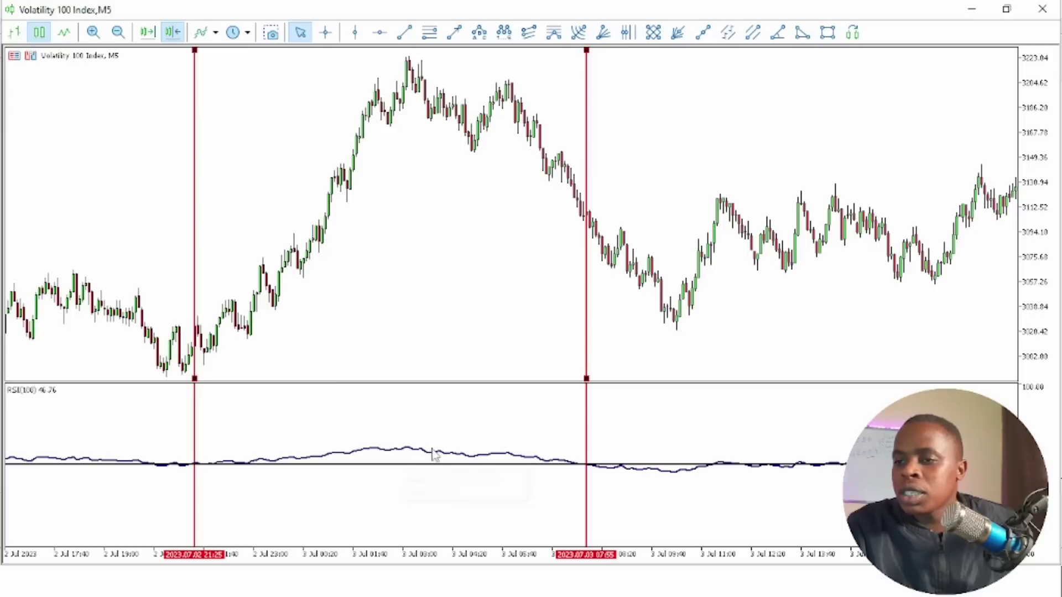
Step: Draw a break-and-retest pattern on the rising candles after the 2023.07.02 21:25 line and box the matching RSI section above 50
mouse_move(447, 454)
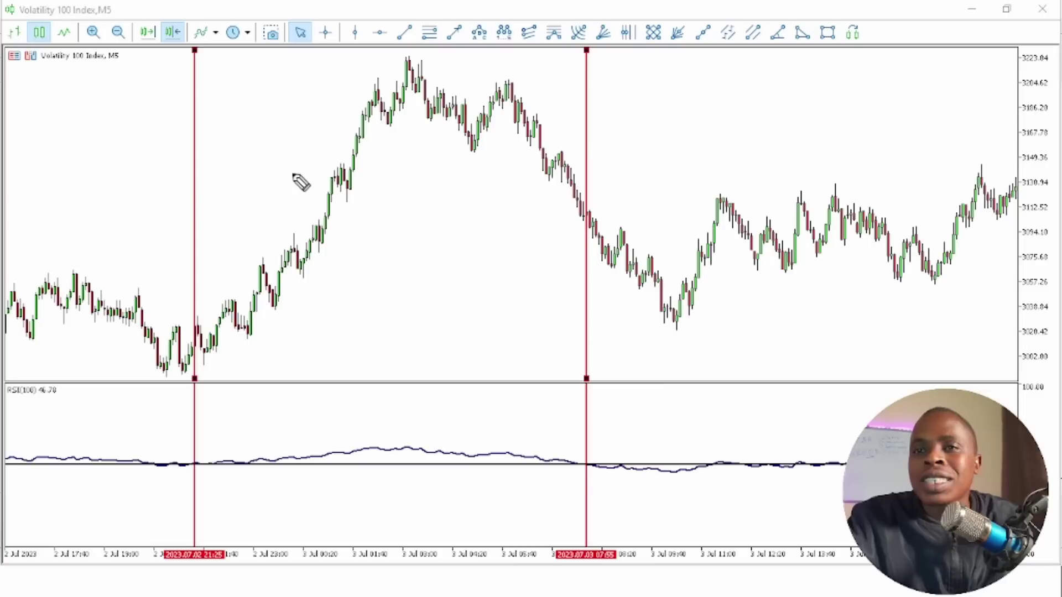
drag(255, 267, 322, 279)
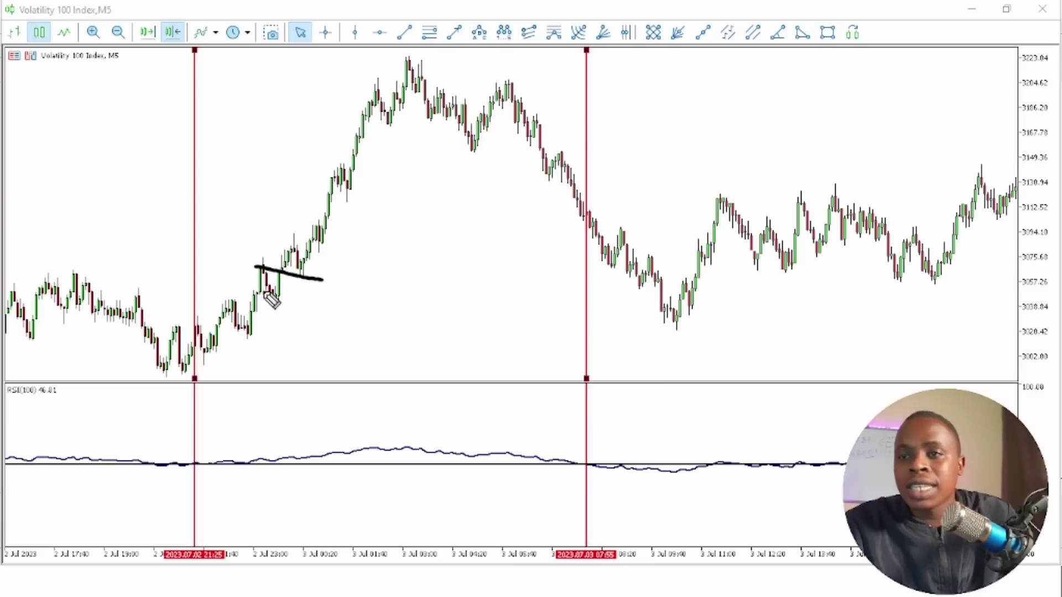
mouse_move(235, 325)
mouse_down()
mouse_move(265, 277)
mouse_move(274, 293)
mouse_move(313, 263)
mouse_move(324, 287)
mouse_move(296, 272)
mouse_up()
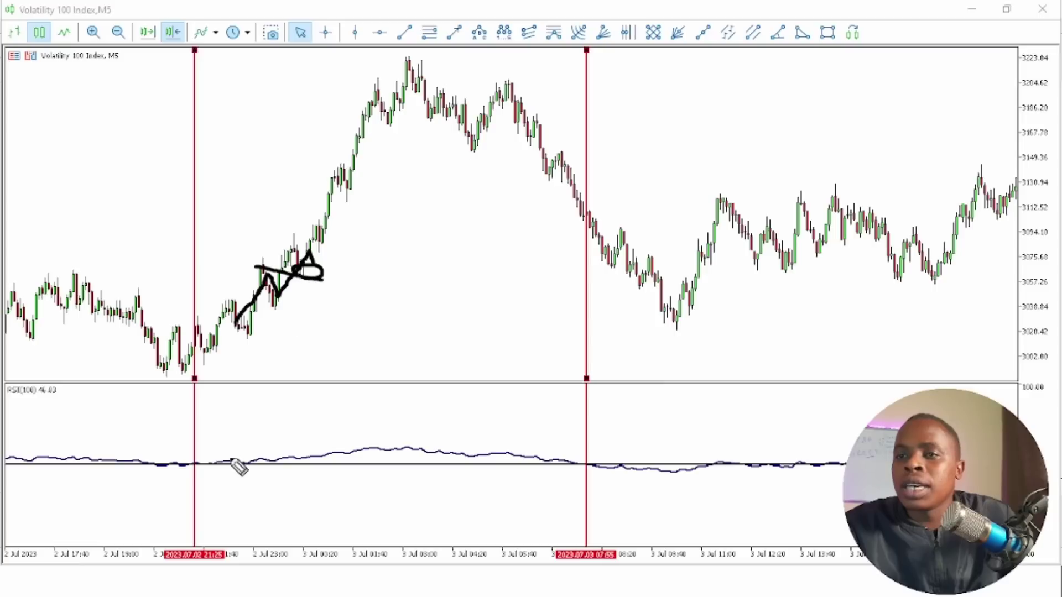
mouse_move(224, 441)
mouse_down()
mouse_move(213, 450)
mouse_move(213, 439)
mouse_up()
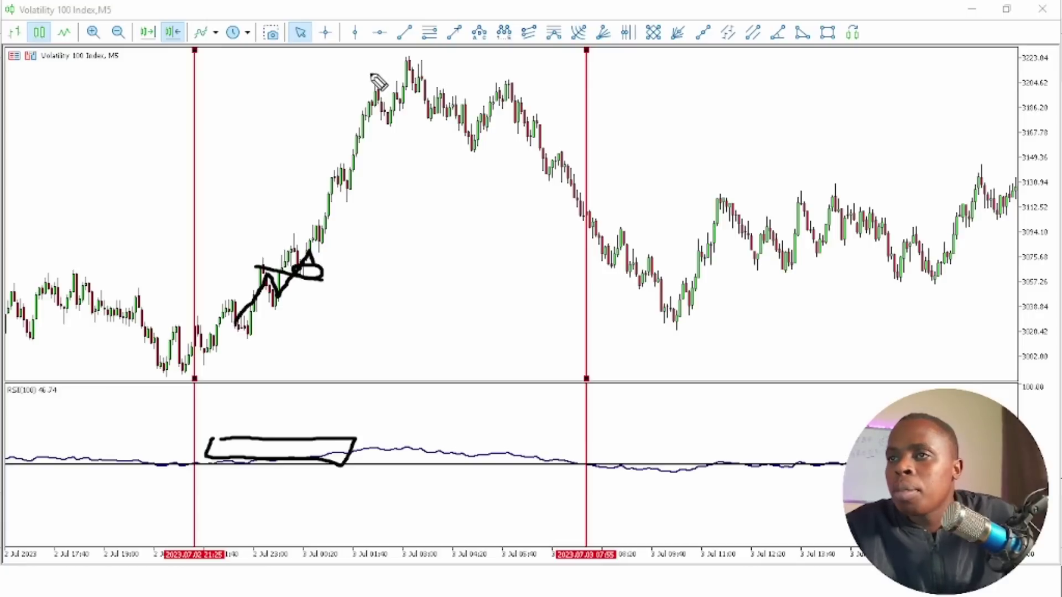
Step: Mark the three price peaks between the two vertical lines with short strokes and draw a neckline under the last peak
mouse_move(360, 82)
mouse_down()
mouse_move(390, 86)
mouse_move(438, 63)
mouse_move(524, 93)
mouse_up()
drag(366, 82, 348, 82)
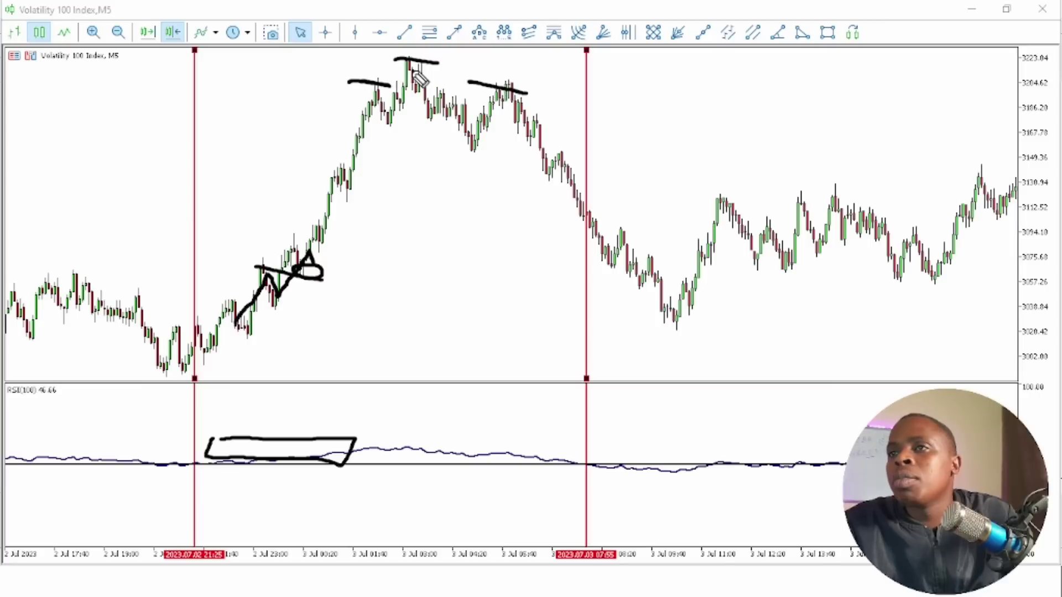
drag(479, 80, 519, 89)
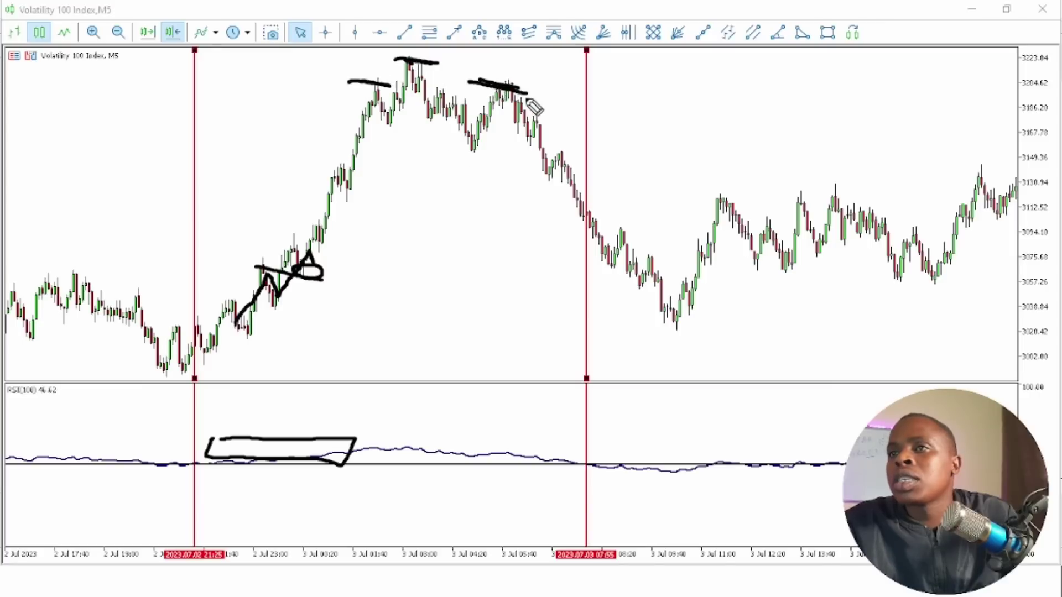
drag(450, 149, 568, 156)
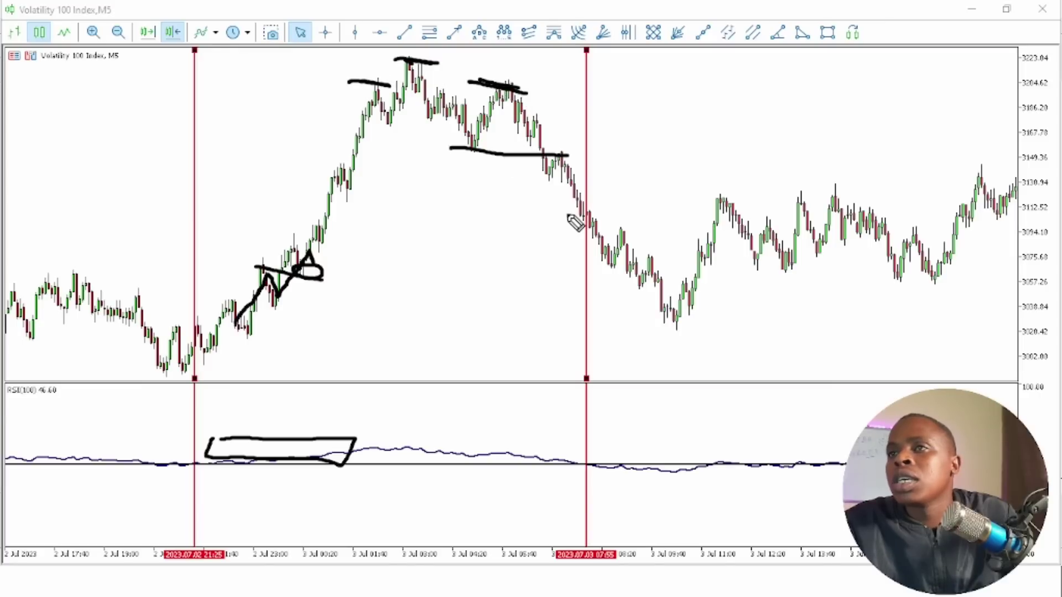
Step: Trace the RSI dropping below 50 around the 2023.07.03 07:55 line and the stepped price fall on the candles above
mouse_move(561, 457)
mouse_down()
mouse_move(621, 474)
mouse_move(708, 473)
mouse_up()
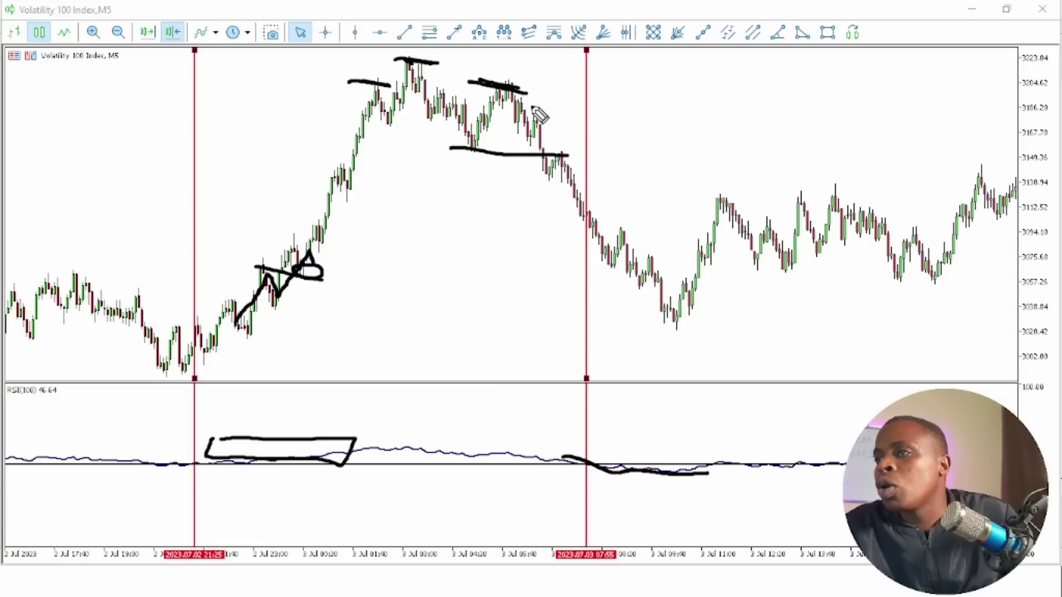
drag(532, 106, 532, 145)
drag(687, 244, 670, 302)
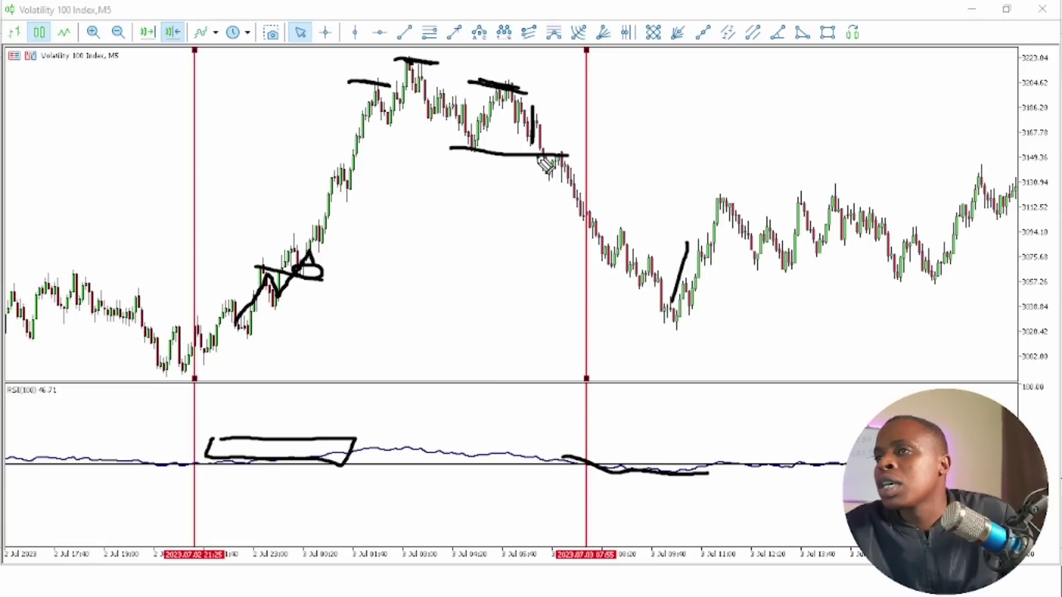
mouse_move(532, 145)
mouse_down()
mouse_move(576, 209)
mouse_move(629, 254)
mouse_up()
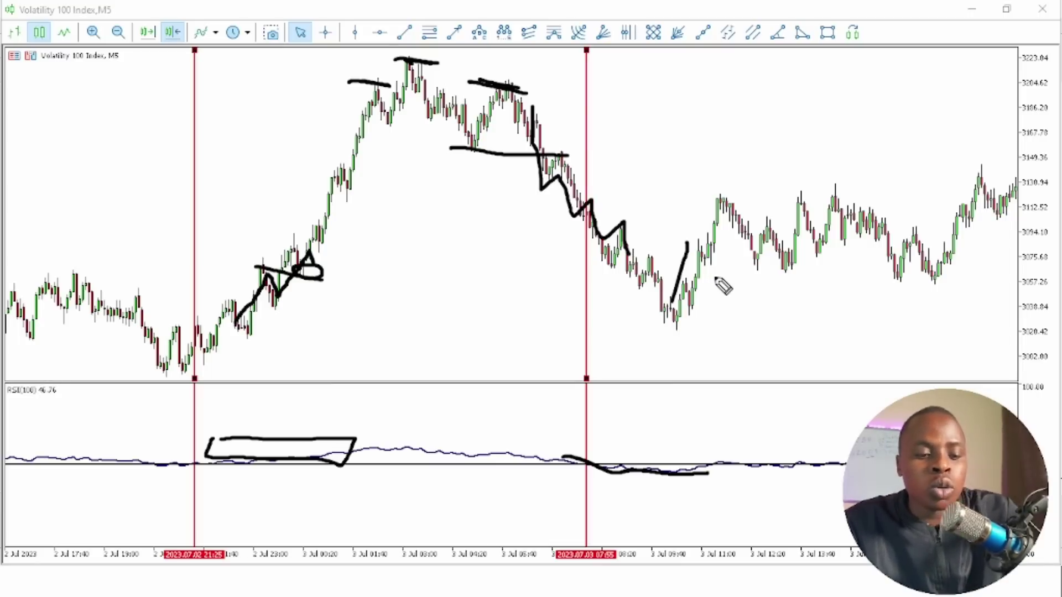
Step: Erase all freehand drawings from the chart and leave drawing mode
key(e)
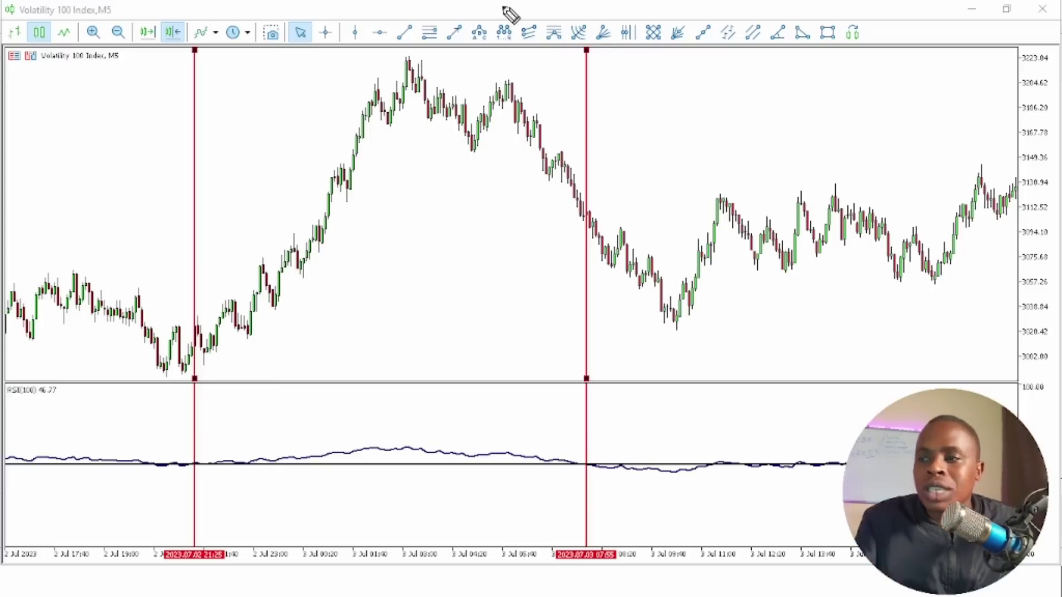
drag(795, 166, 421, 207)
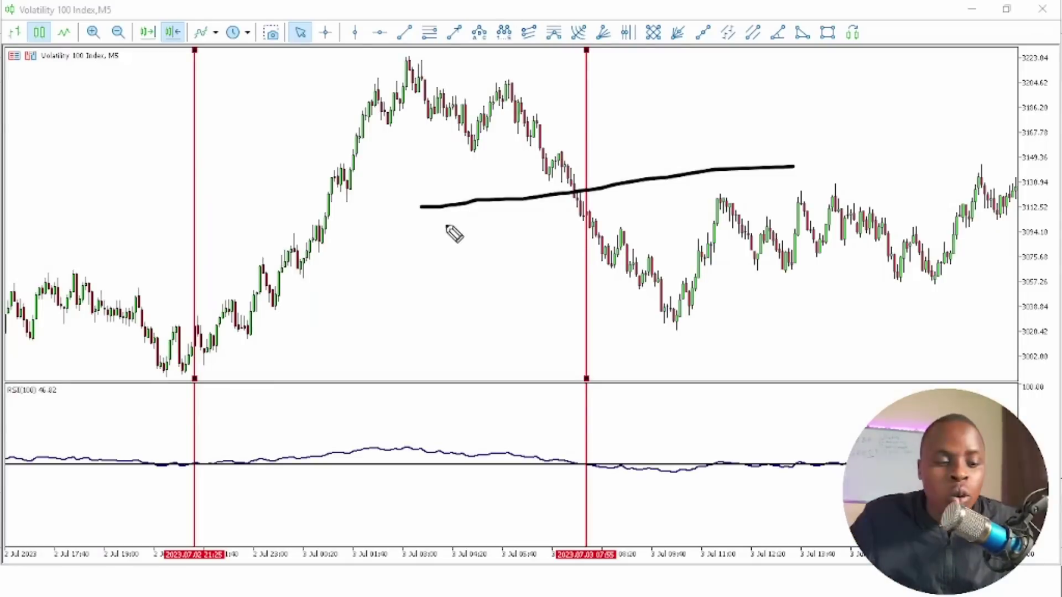
key(e)
key(Escape)
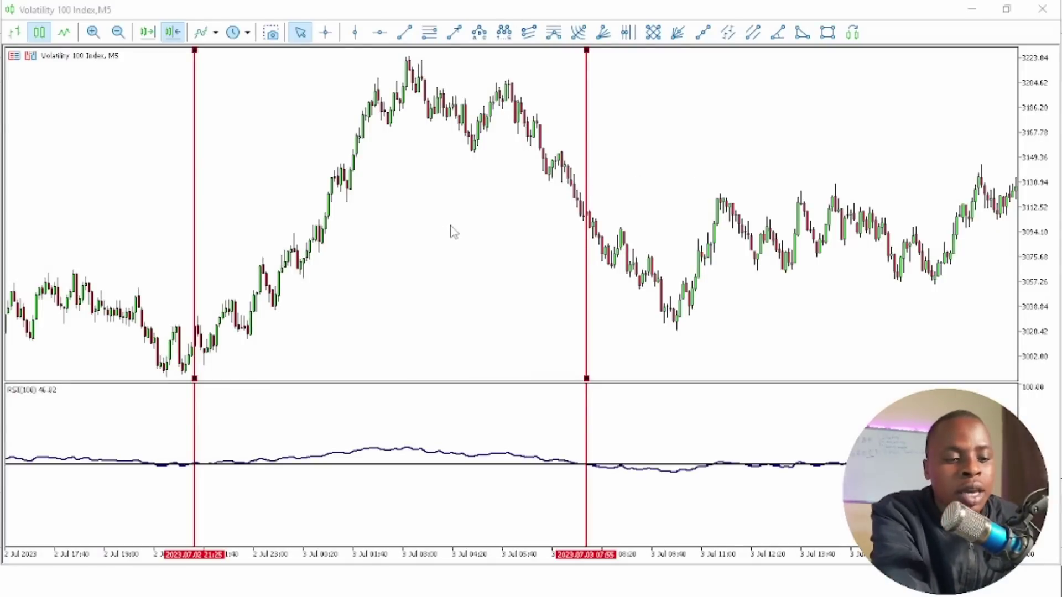
Step: Examine the candles and the RSI relative to the 50 level from 3 July to 5 July
scroll(578, 227, down, 5)
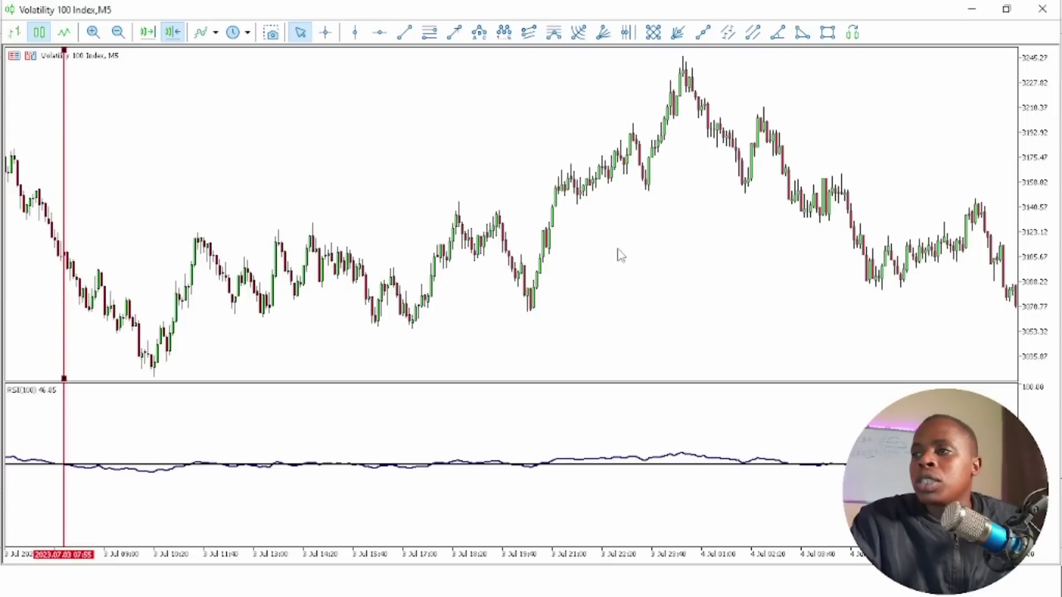
drag(477, 264, 135, 238)
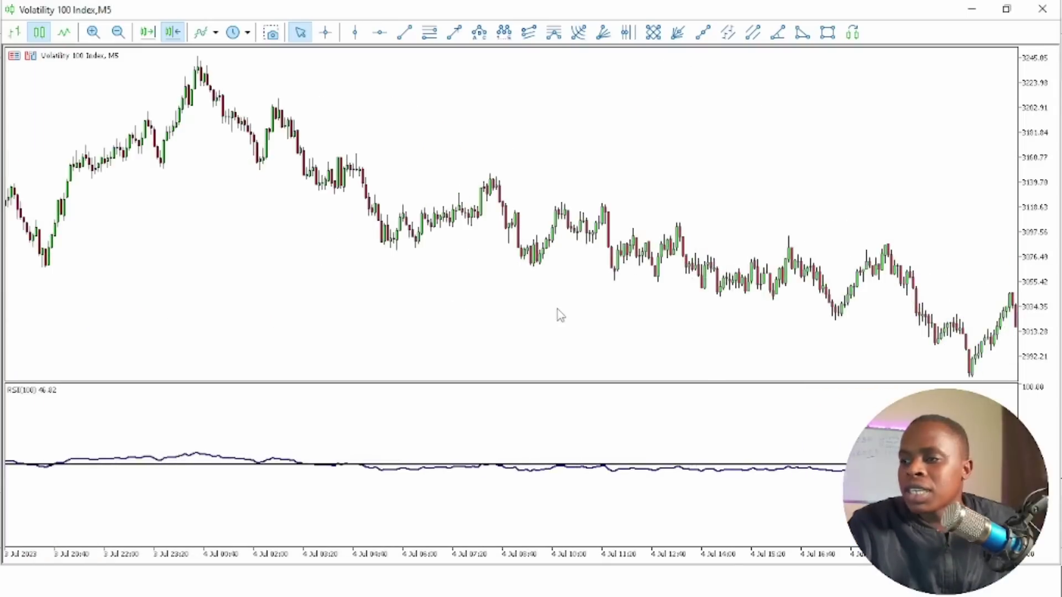
drag(559, 313, 250, 224)
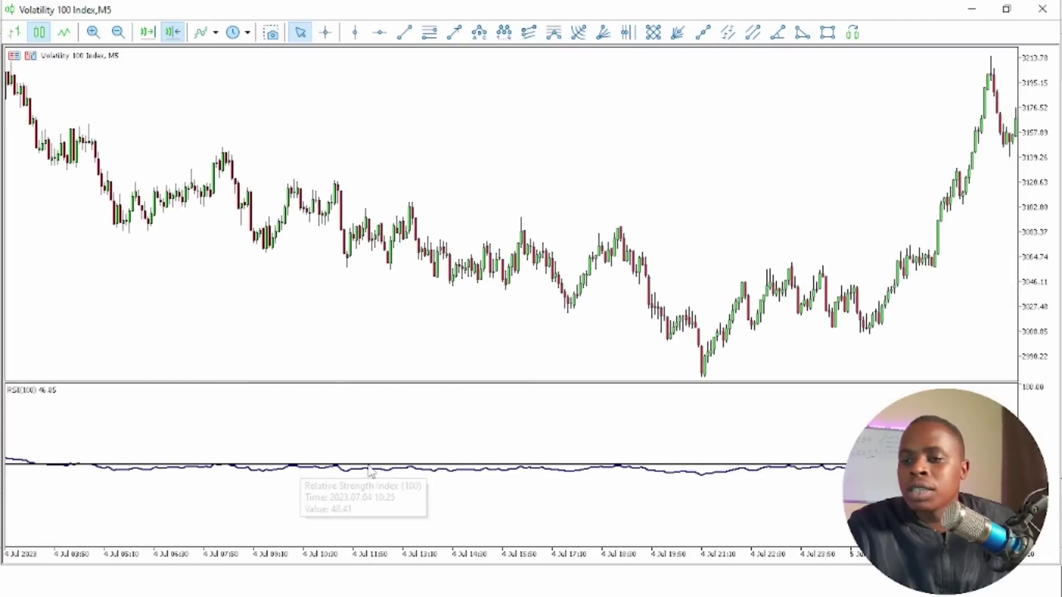
mouse_move(483, 473)
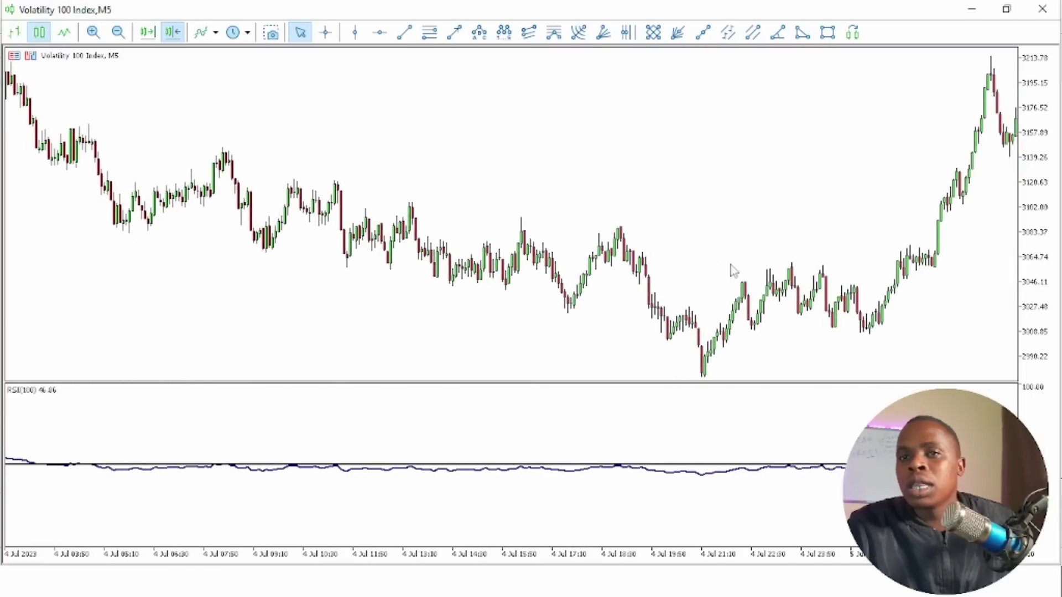
scroll(731, 270, down, 10)
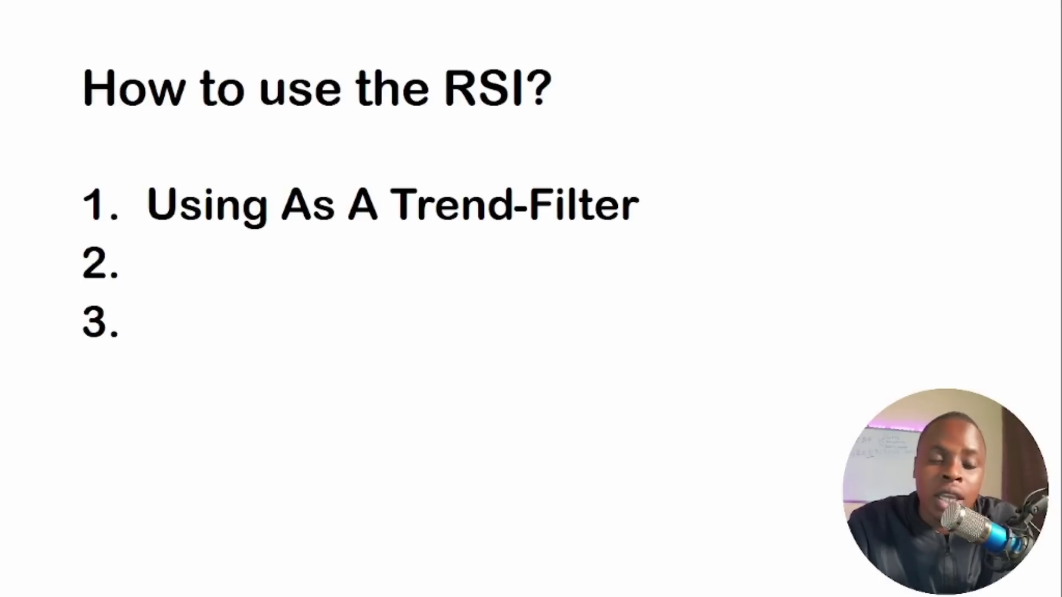
key(Right)
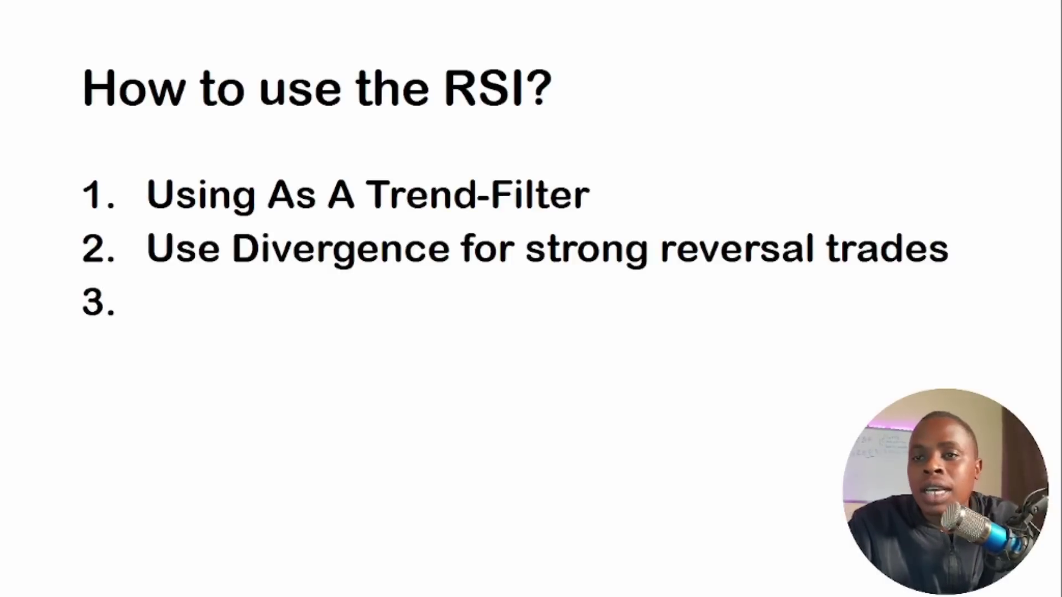
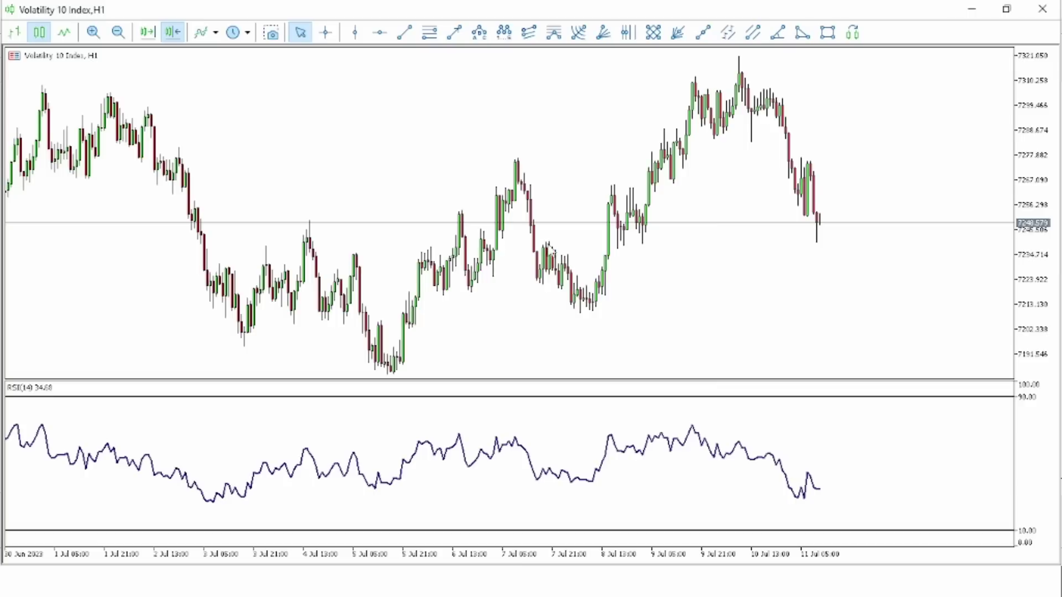
Step: Review the RSI's period and levels in its settings on the Volatility 10 Index H1 chart and accept them
drag(337, 301, 392, 296)
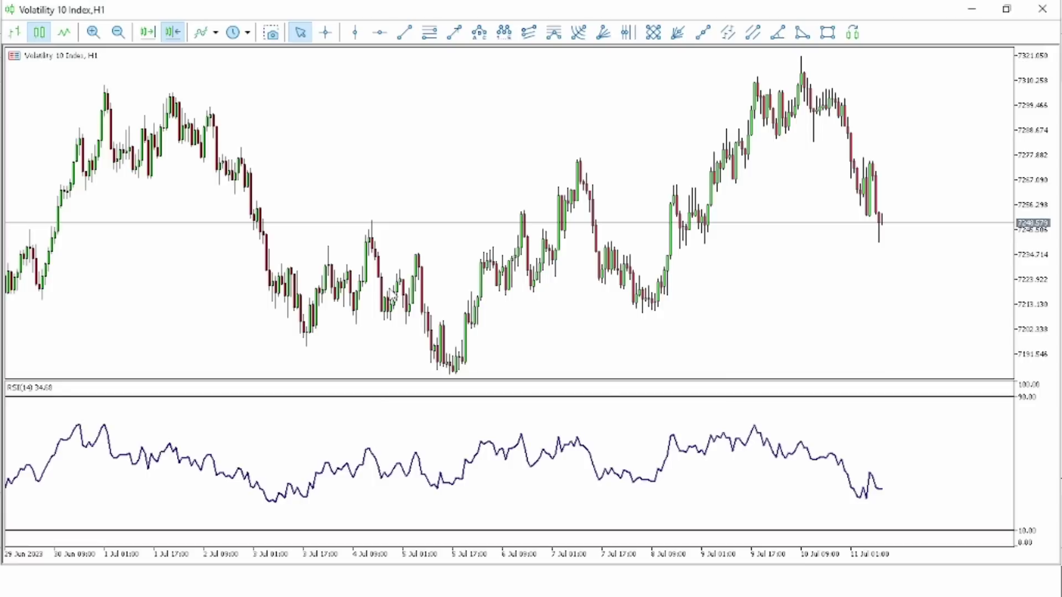
double_click(360, 476)
click(425, 264)
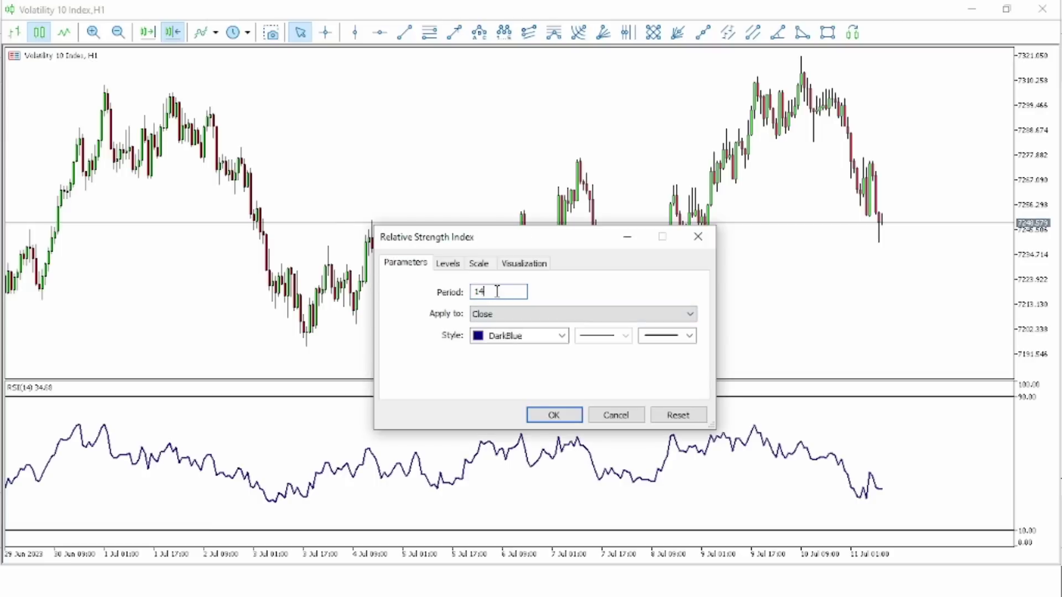
click(445, 265)
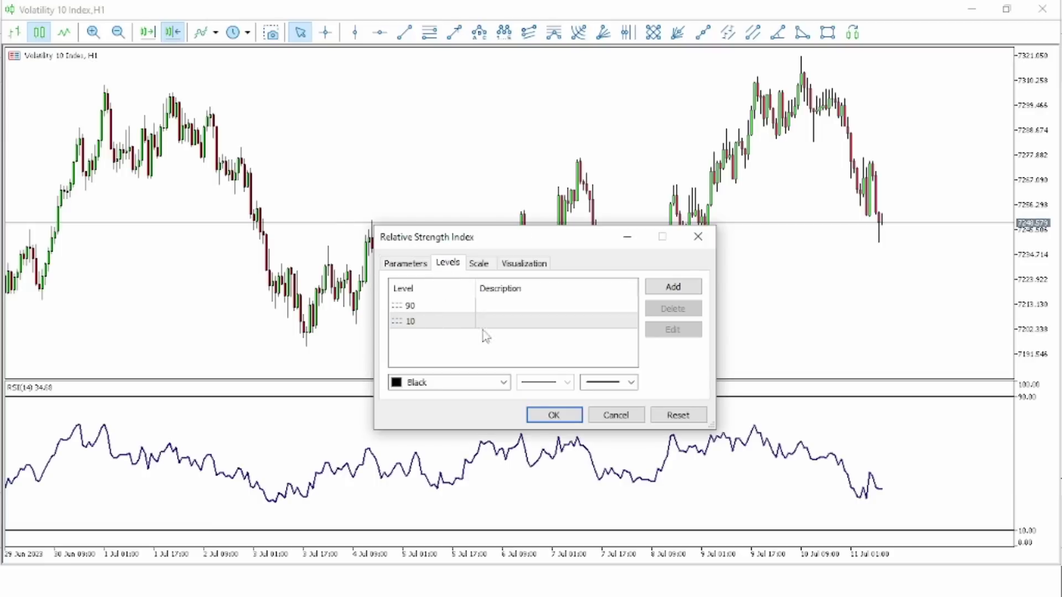
click(405, 263)
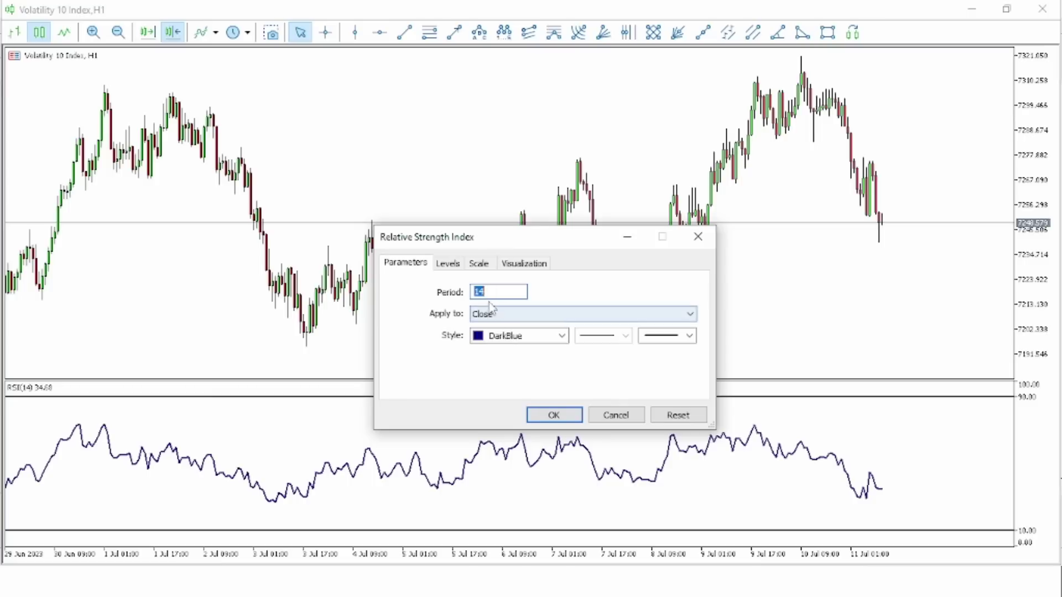
click(495, 292)
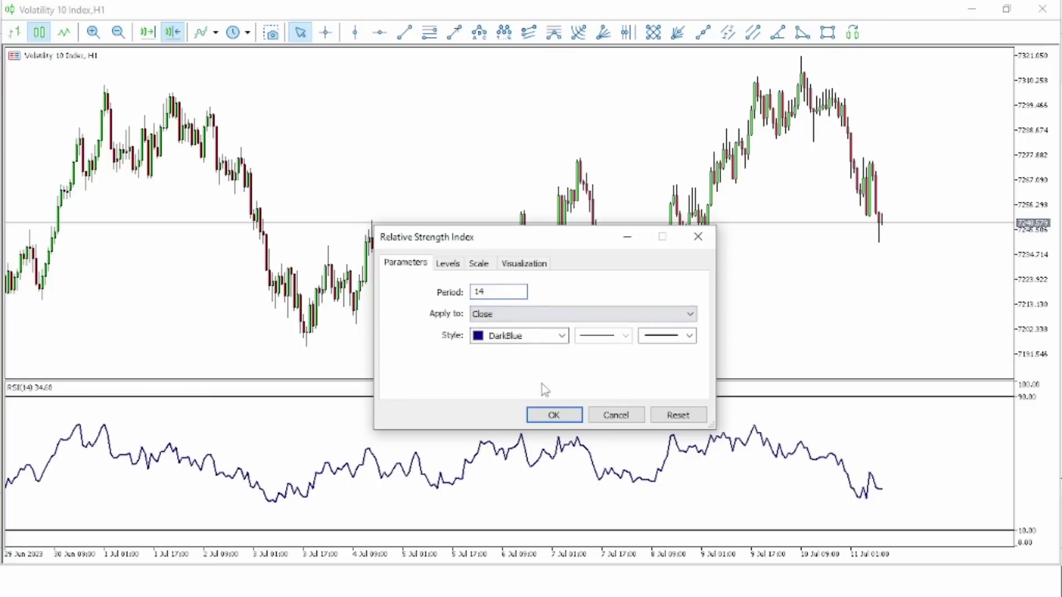
click(552, 416)
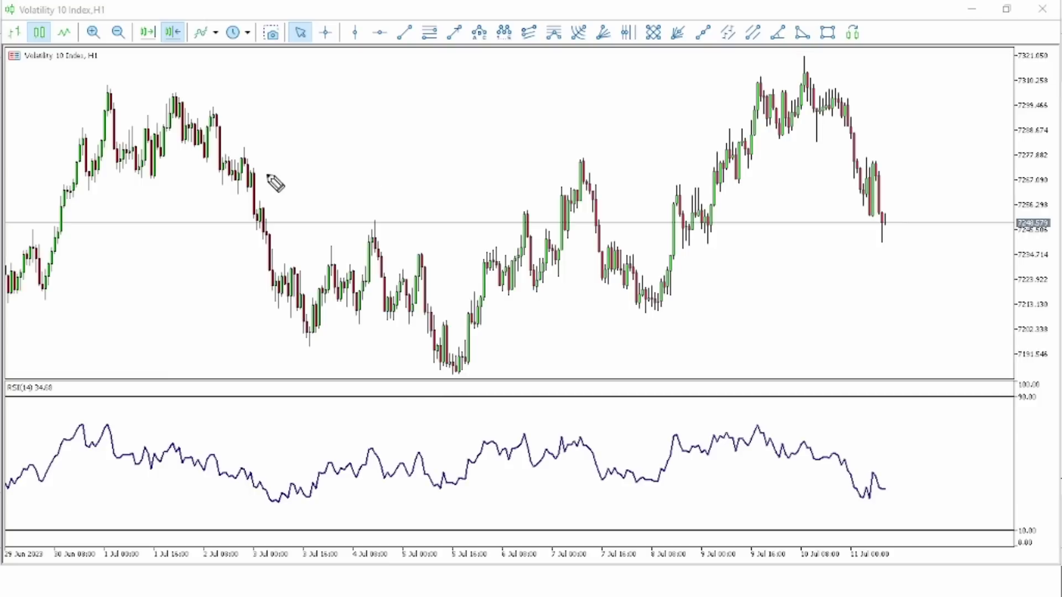
Step: Trace the price decline from the 1 July high through the 3 July low to the 5 July low and mark its first leg's ends
mouse_move(169, 94)
mouse_down()
mouse_move(221, 167)
mouse_move(233, 145)
mouse_move(252, 174)
mouse_move(292, 311)
mouse_move(386, 268)
mouse_move(451, 372)
mouse_up()
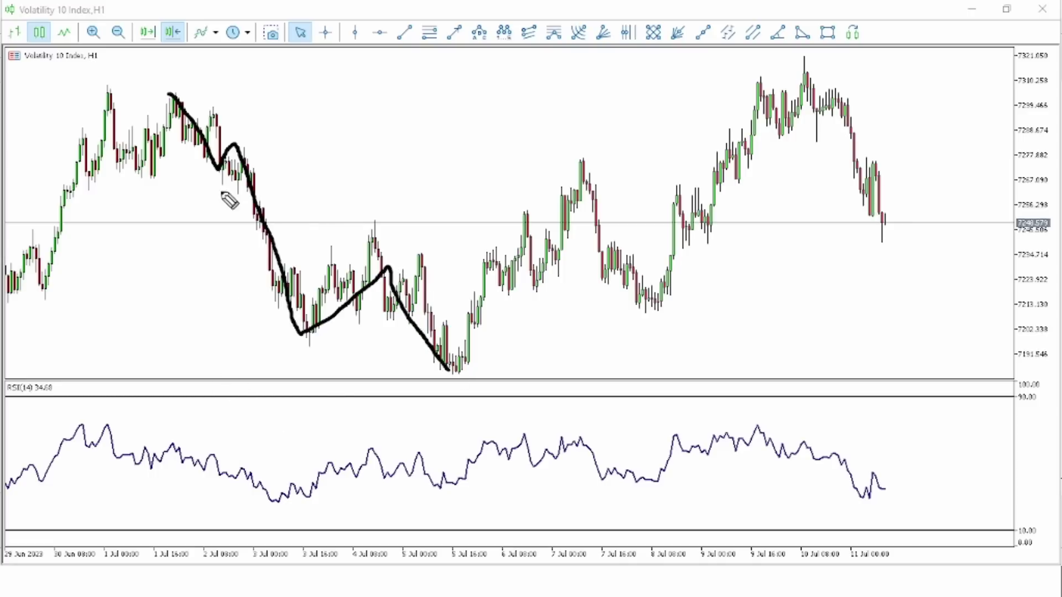
drag(164, 137, 169, 119)
drag(175, 62, 160, 134)
drag(308, 338, 315, 281)
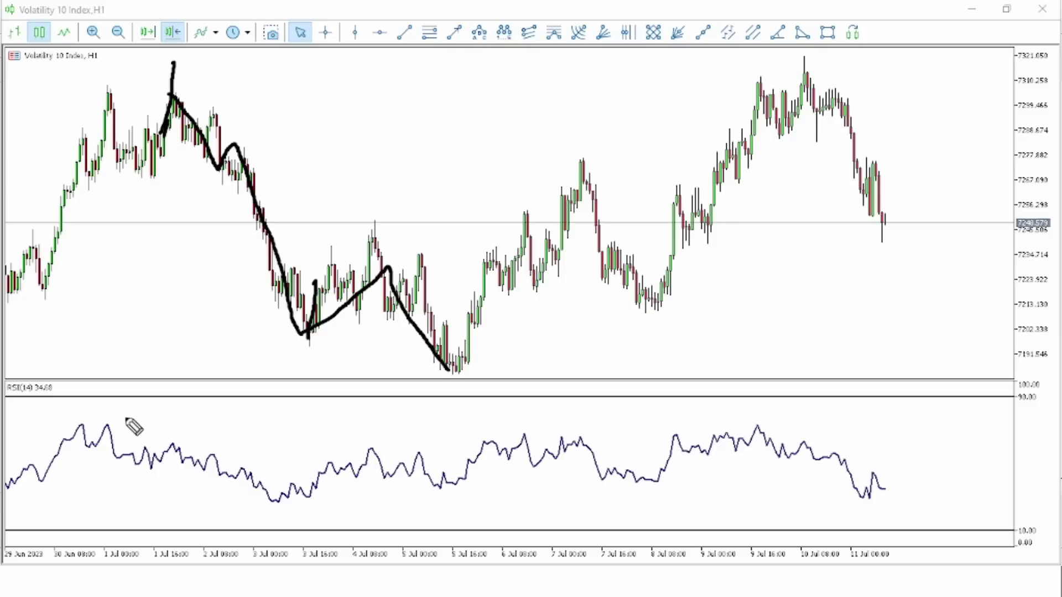
Step: Mark the RSI high and low matching the first price leg down and trace the RSI decline between them
drag(108, 452, 126, 409)
drag(266, 507, 279, 476)
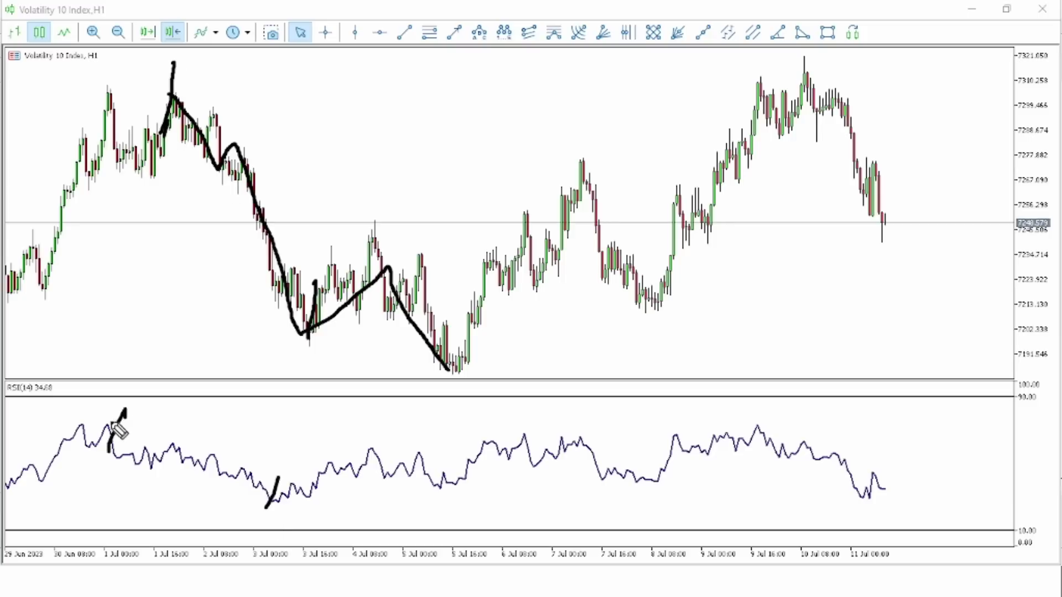
mouse_move(113, 427)
mouse_down()
mouse_move(117, 452)
mouse_move(191, 462)
mouse_move(273, 496)
mouse_up()
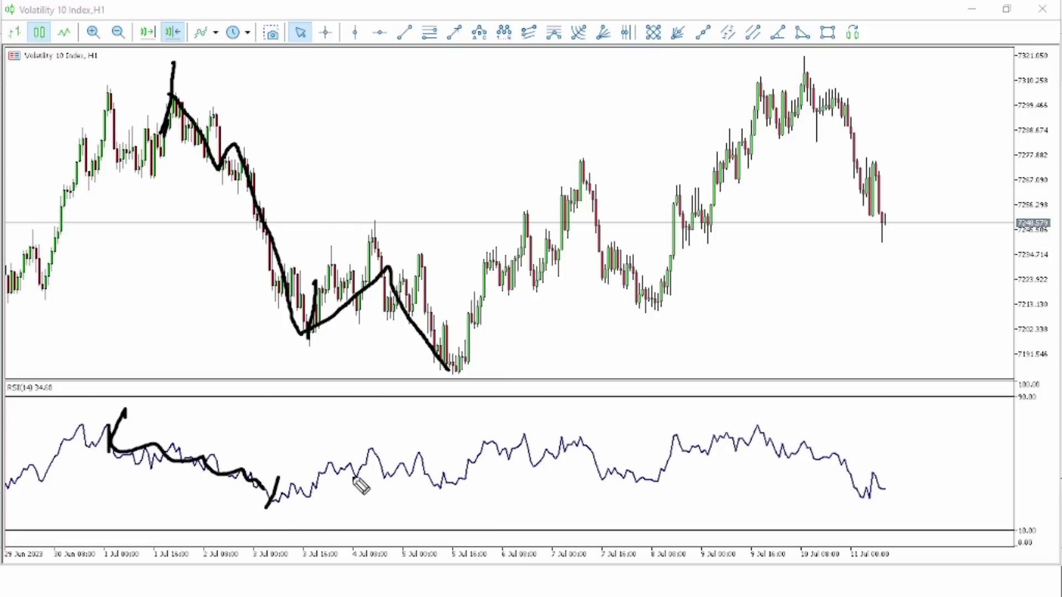
Step: Circle the 3 July and 5 July price lows and the two matching RSI lows, then erase all freehand drawings
mouse_move(463, 375)
mouse_down()
mouse_move(433, 361)
mouse_move(483, 362)
mouse_move(439, 364)
mouse_up()
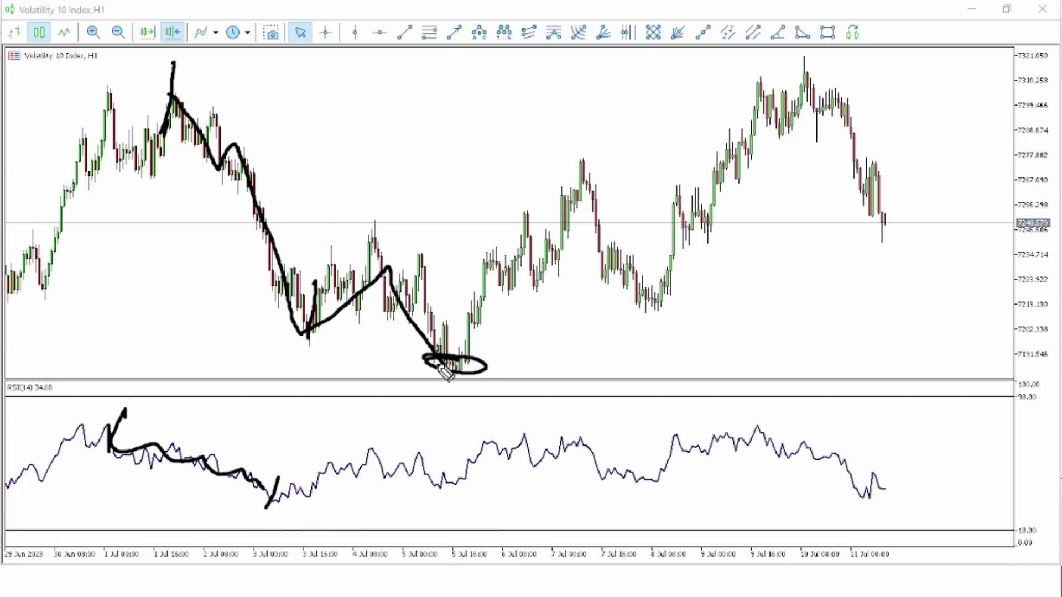
drag(303, 332, 295, 334)
mouse_move(437, 368)
mouse_down()
mouse_move(493, 374)
mouse_move(449, 371)
mouse_up()
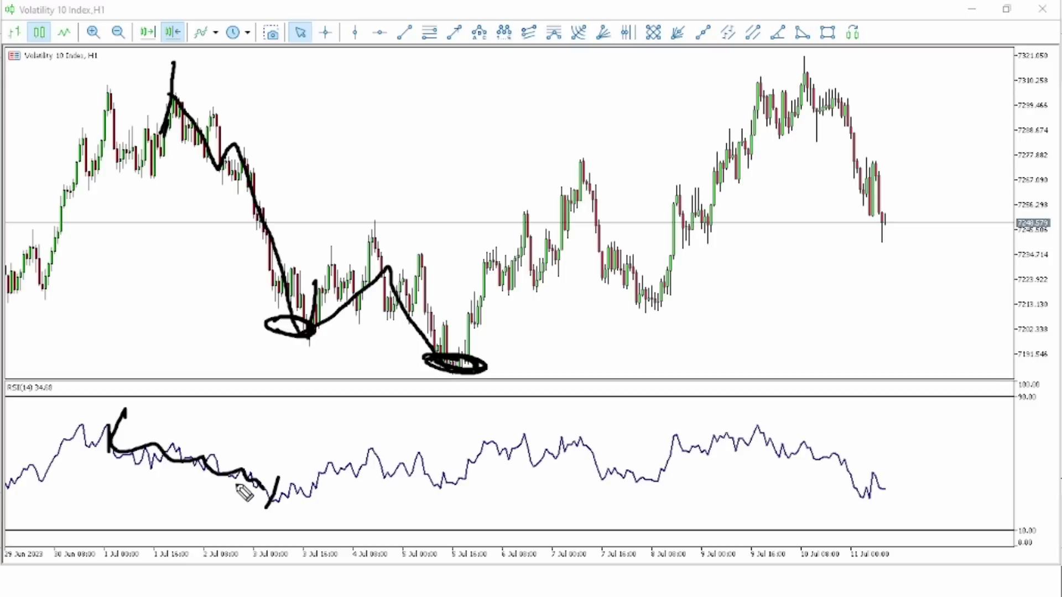
drag(266, 497, 267, 505)
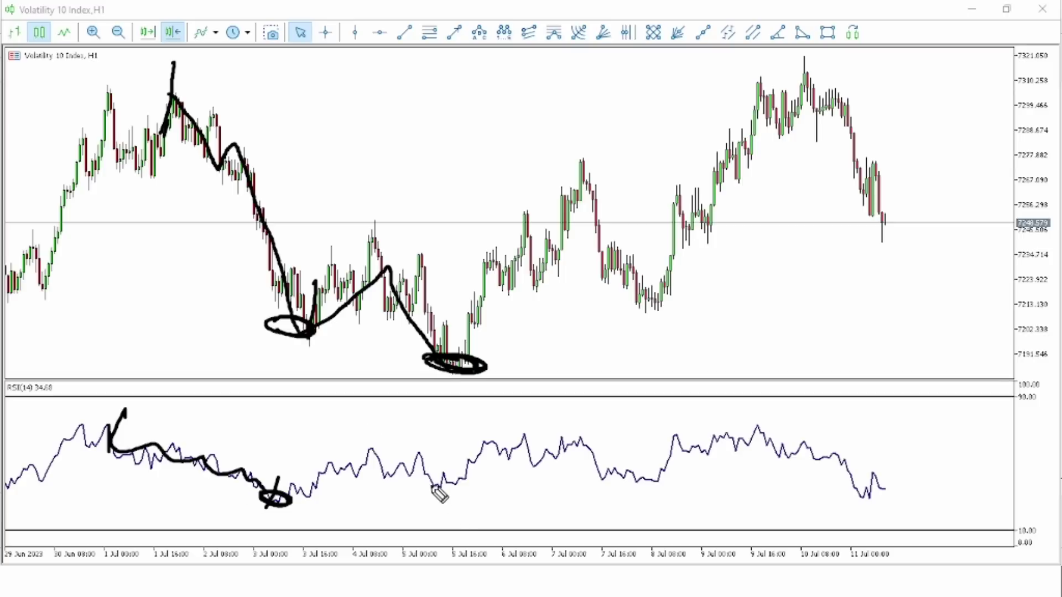
drag(433, 487, 423, 501)
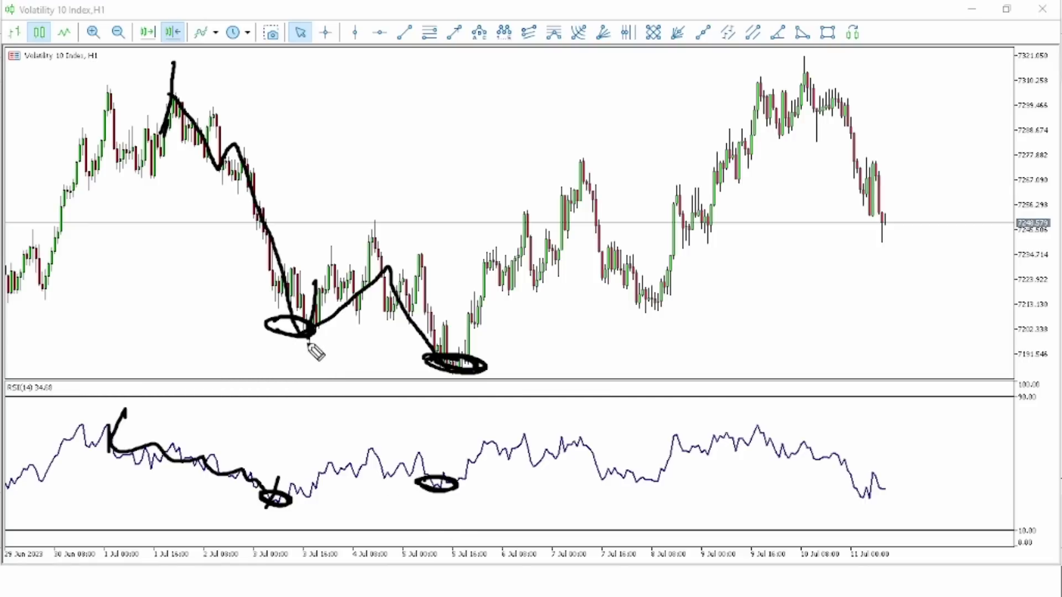
key(e)
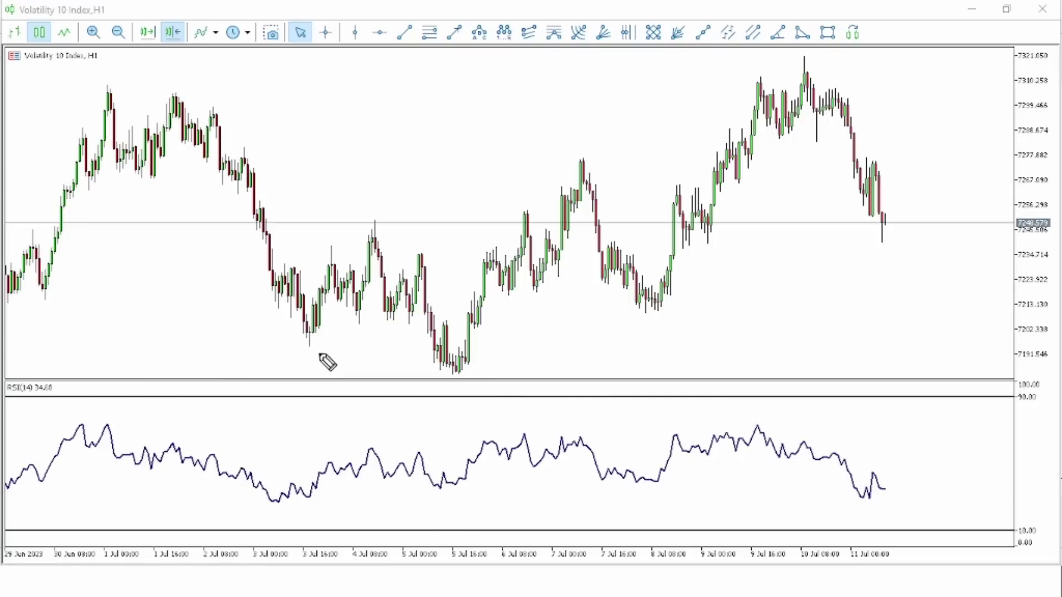
Step: Connect the two lows with a straight line on both price and RSI, and circle the first low on each
drag(252, 305, 372, 347)
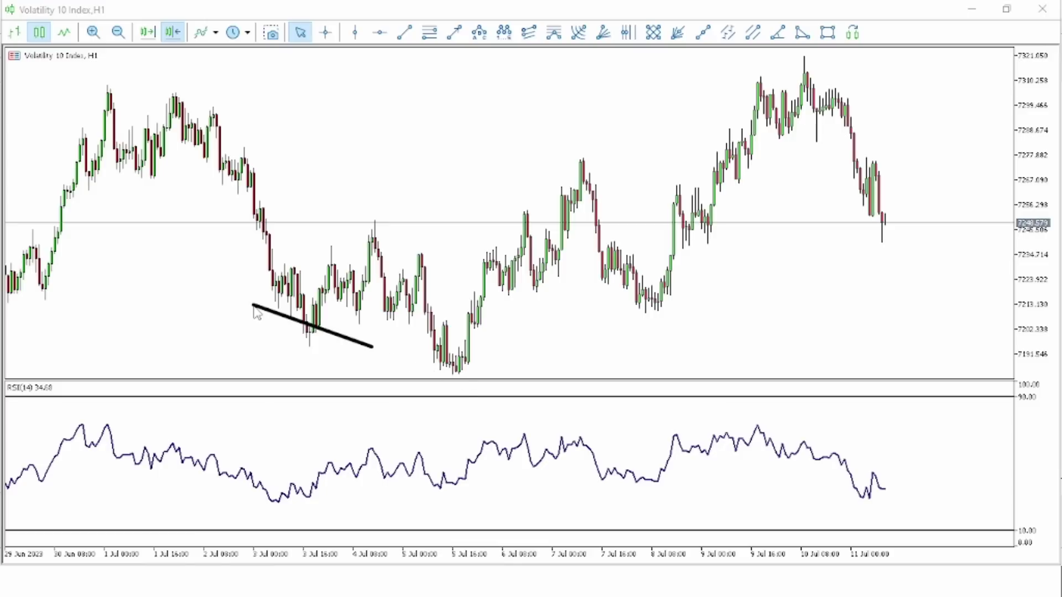
drag(255, 312, 470, 381)
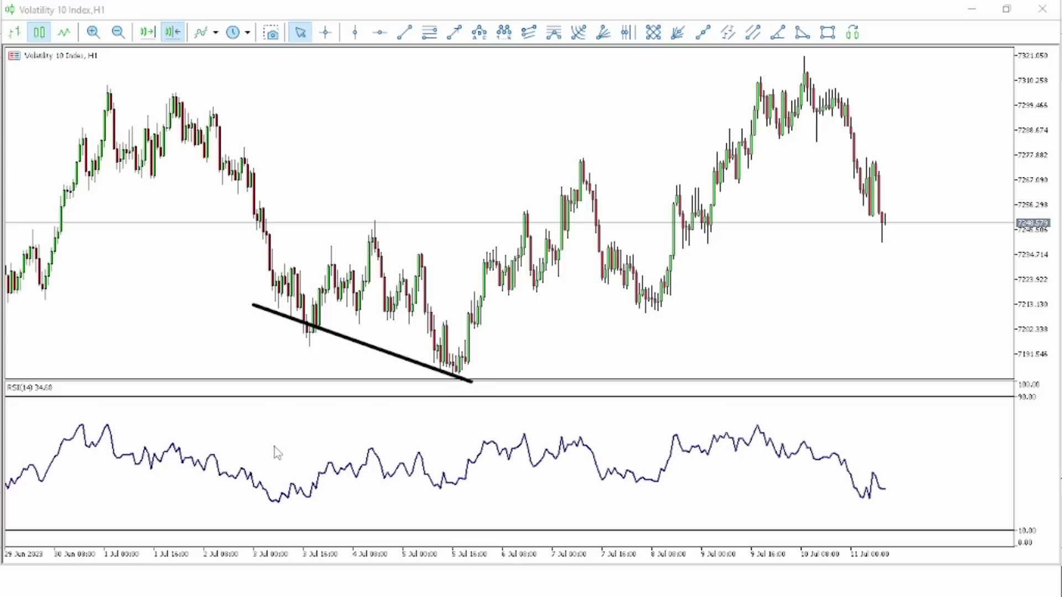
mouse_move(276, 505)
mouse_down()
mouse_move(406, 505)
mouse_move(483, 491)
mouse_up()
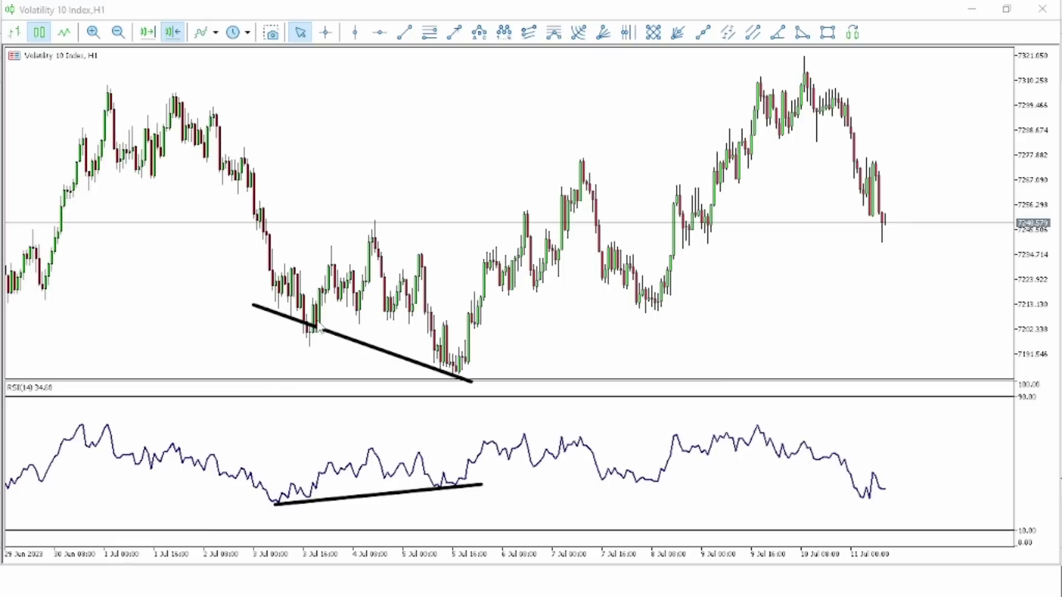
mouse_move(319, 329)
mouse_down()
mouse_move(333, 337)
mouse_move(297, 334)
mouse_move(284, 318)
mouse_up()
mouse_move(259, 490)
mouse_down()
mouse_move(295, 489)
mouse_move(302, 500)
mouse_up()
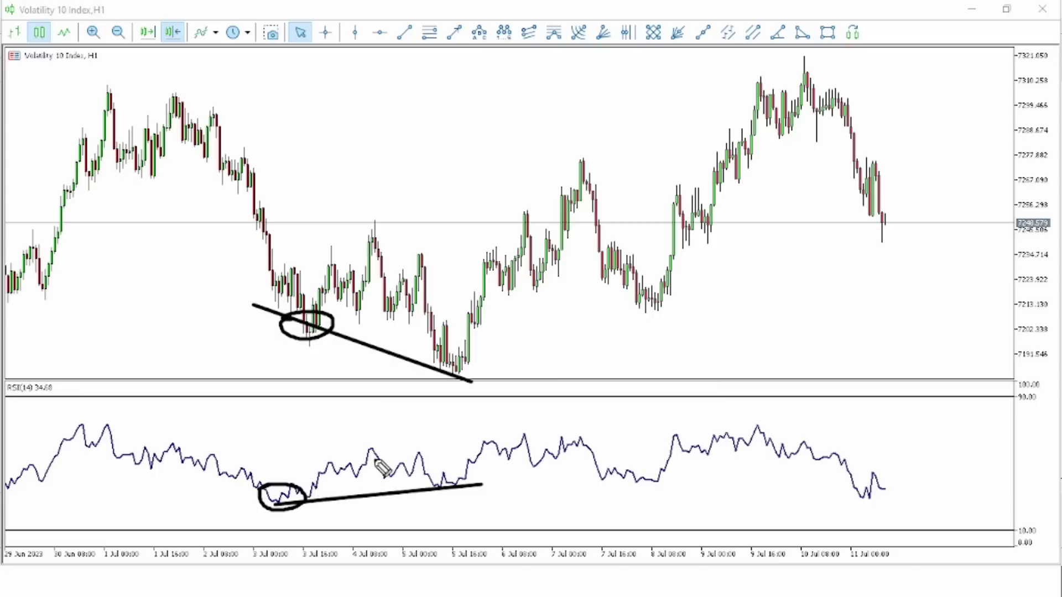
Step: Circle the 5 July low on both price and RSI, and circle the 3 July price low again
mouse_move(431, 365)
mouse_down()
mouse_move(486, 363)
mouse_move(427, 359)
mouse_up()
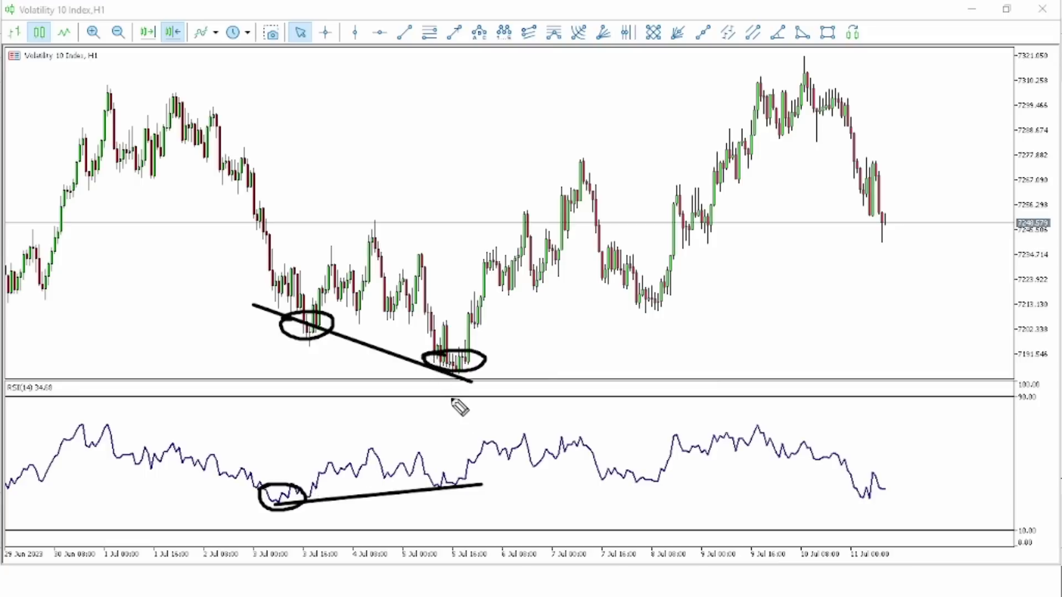
mouse_move(425, 469)
mouse_down()
mouse_move(442, 486)
mouse_move(471, 469)
mouse_move(427, 468)
mouse_up()
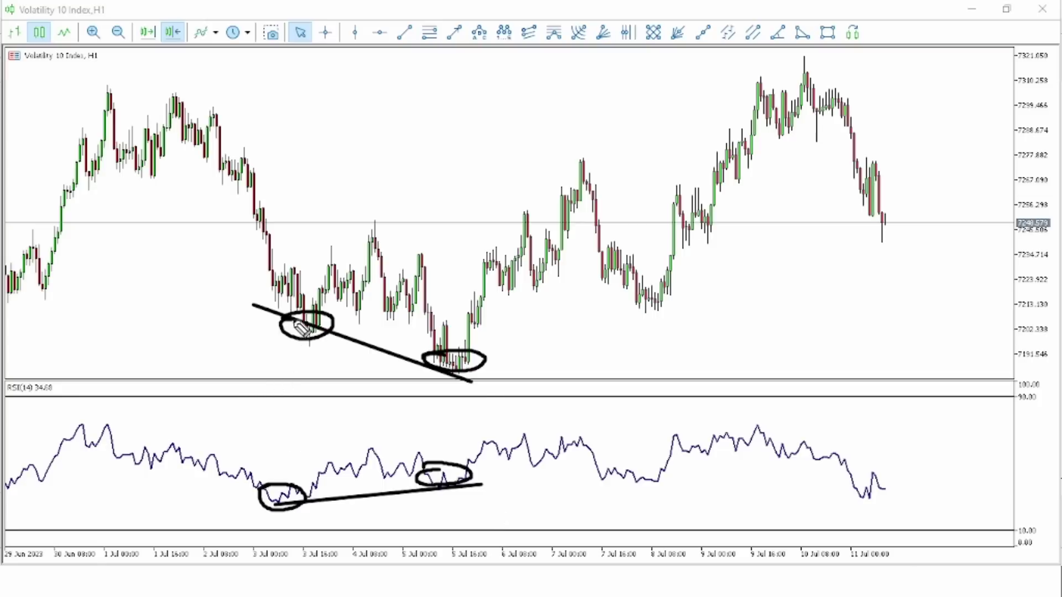
drag(334, 318, 323, 321)
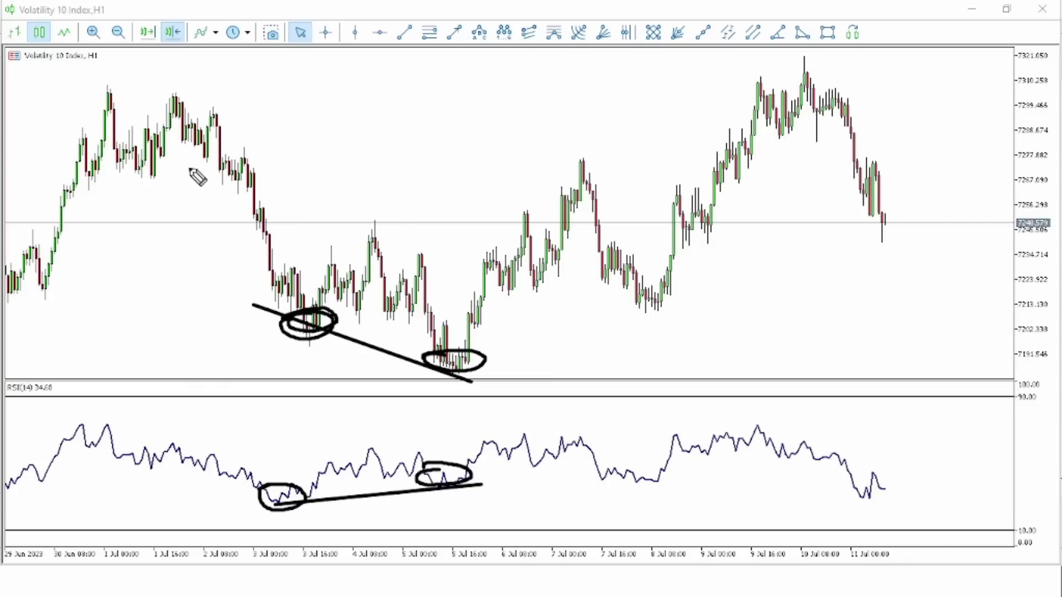
Step: Draw a downward arrow beside the fall into the 3 July price low and sketch the swings that follow it
drag(190, 168, 229, 223)
mouse_move(196, 209)
mouse_down()
mouse_move(230, 223)
mouse_move(208, 209)
mouse_up()
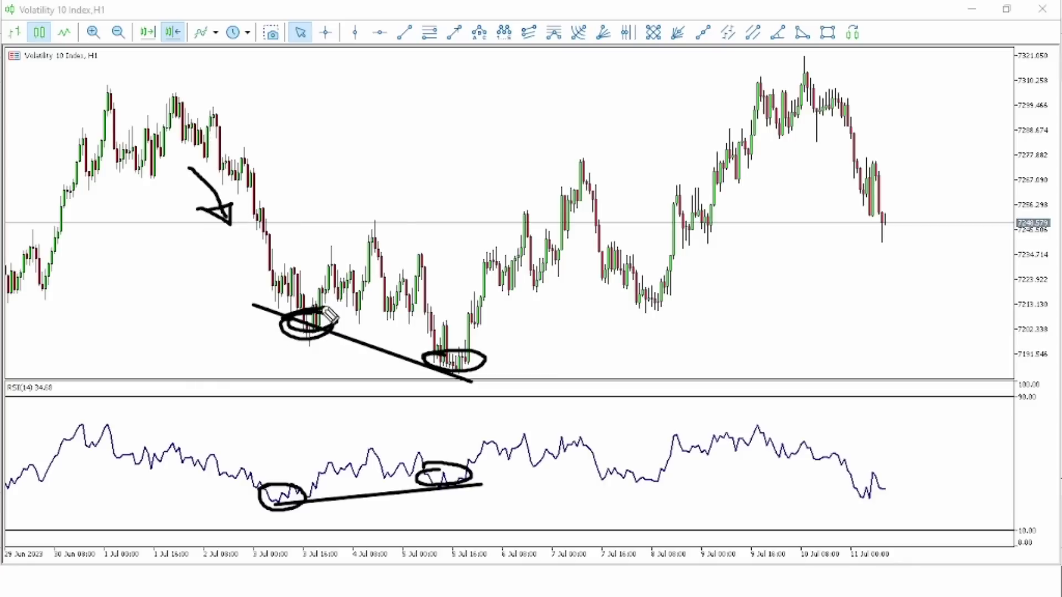
mouse_move(316, 297)
mouse_down()
mouse_move(334, 276)
mouse_move(364, 289)
mouse_move(385, 267)
mouse_move(428, 296)
mouse_up()
Step: Circle the 5 July low again on both price and RSI, then erase all freehand drawings
mouse_move(410, 356)
mouse_down()
mouse_move(498, 367)
mouse_move(487, 376)
mouse_up()
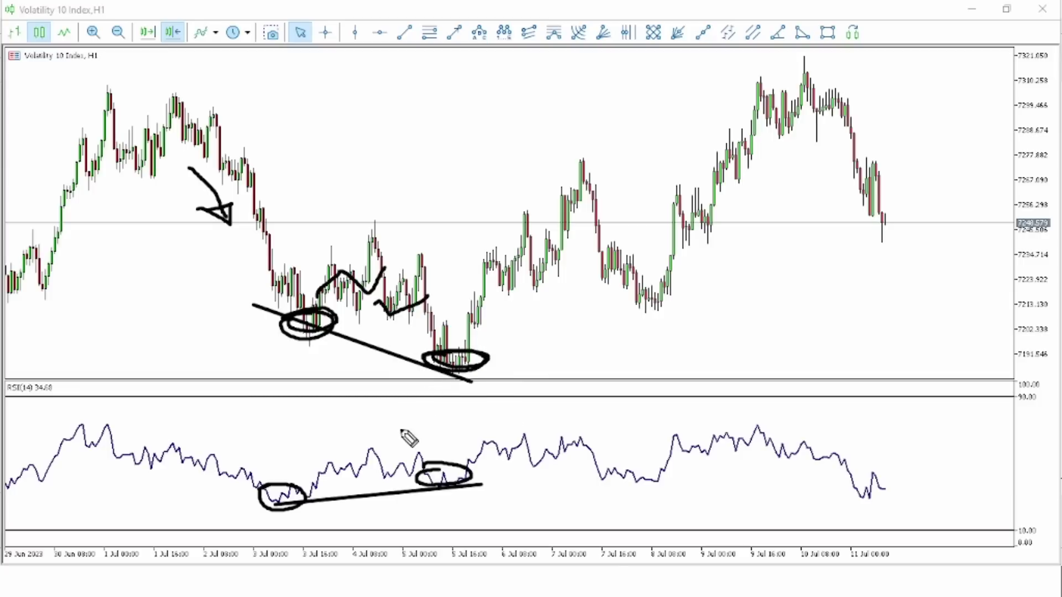
mouse_move(437, 473)
mouse_down()
mouse_move(475, 467)
mouse_move(412, 471)
mouse_up()
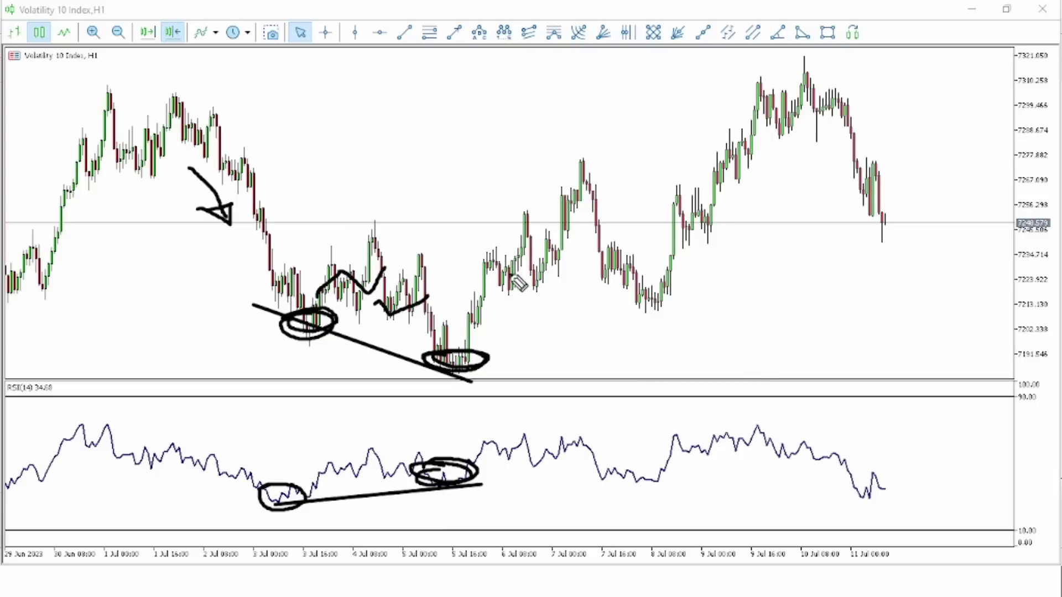
drag(458, 356, 469, 347)
key(e)
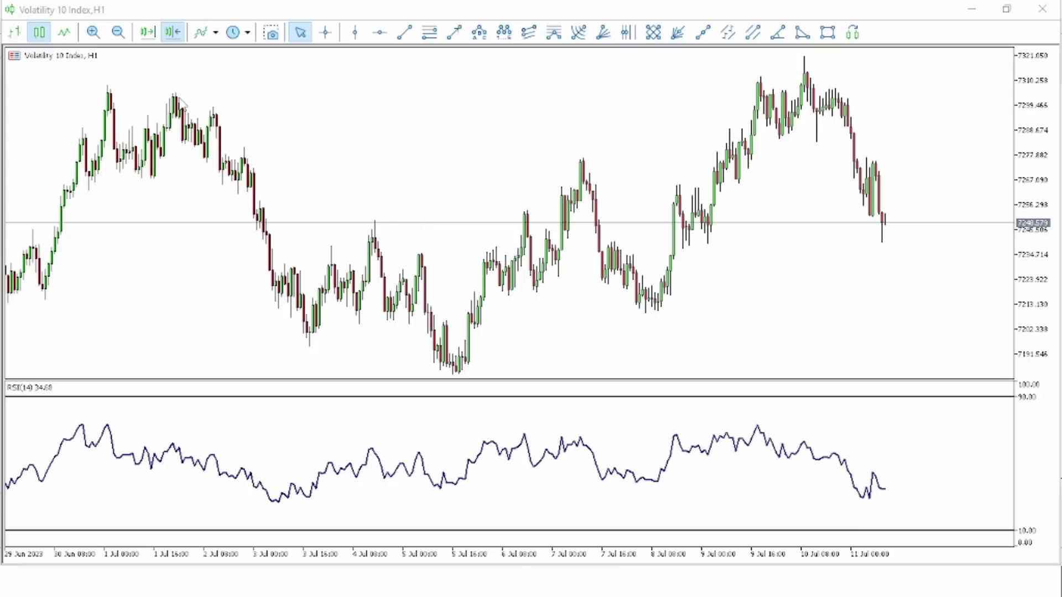
Step: Draw a straight descending trendline along the price highs from 1 July, and mark its upward break with a horizontal line labelled "Buy"
drag(167, 84, 425, 253)
mouse_move(393, 221)
mouse_down()
mouse_move(559, 363)
mouse_move(569, 360)
mouse_up()
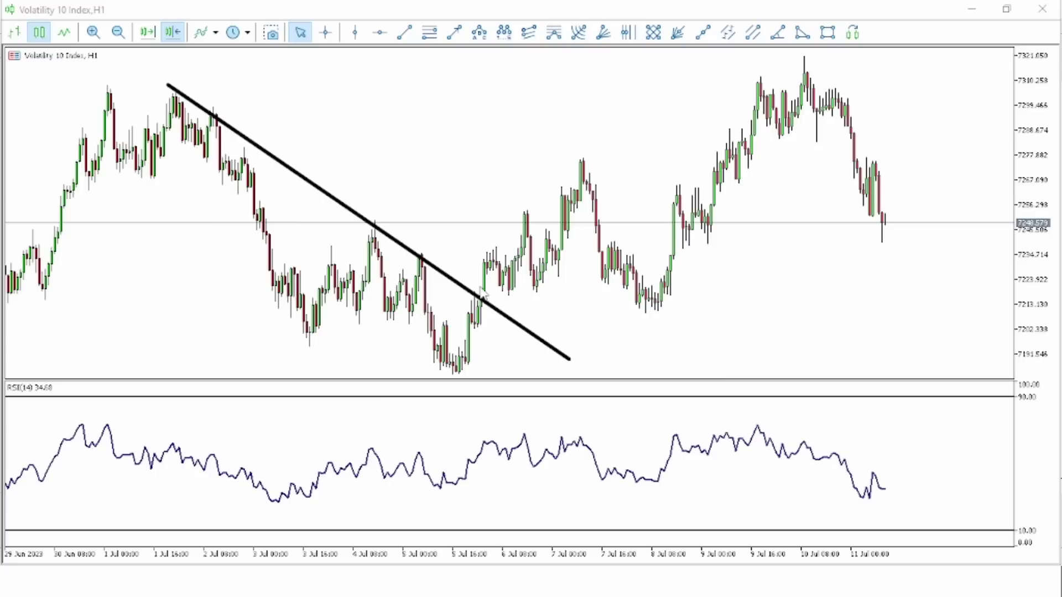
mouse_move(479, 286)
mouse_down()
mouse_move(547, 287)
mouse_move(553, 304)
mouse_move(556, 295)
mouse_up()
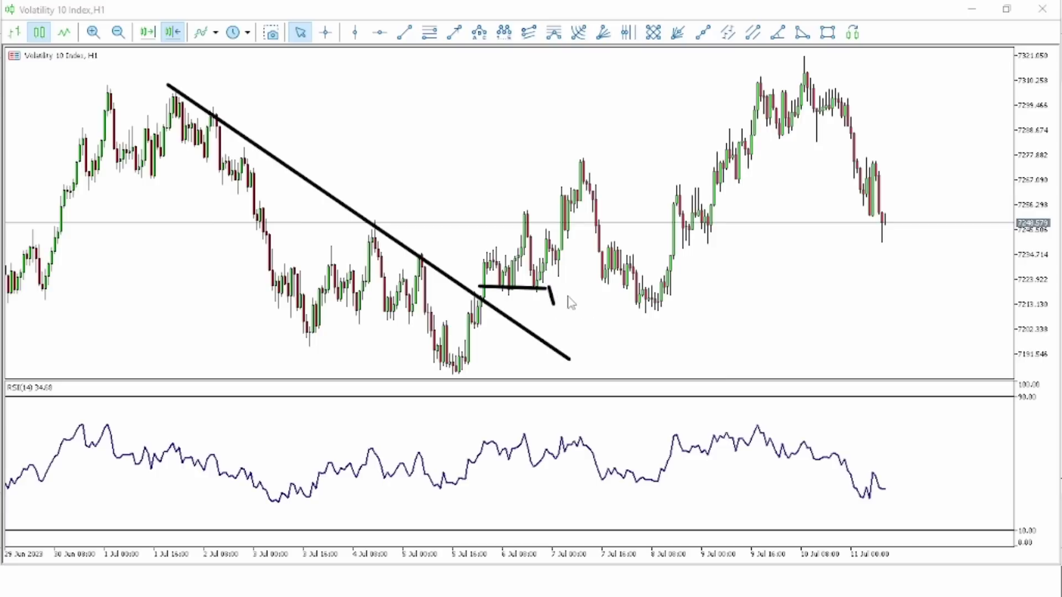
mouse_move(547, 280)
mouse_down()
mouse_move(552, 299)
mouse_move(564, 289)
mouse_move(629, 314)
mouse_move(606, 316)
mouse_up()
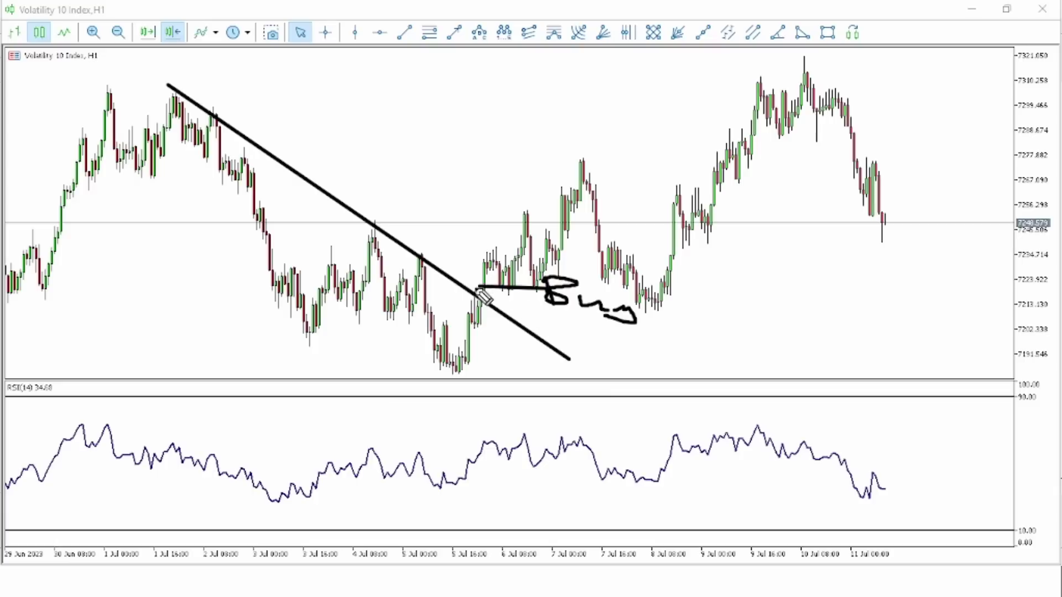
drag(479, 288, 468, 287)
Step: Circle the two RSI lows that match the 3 July and 5 July price lows, then erase all freehand drawings
mouse_move(251, 486)
mouse_down()
mouse_move(307, 488)
mouse_move(248, 482)
mouse_up()
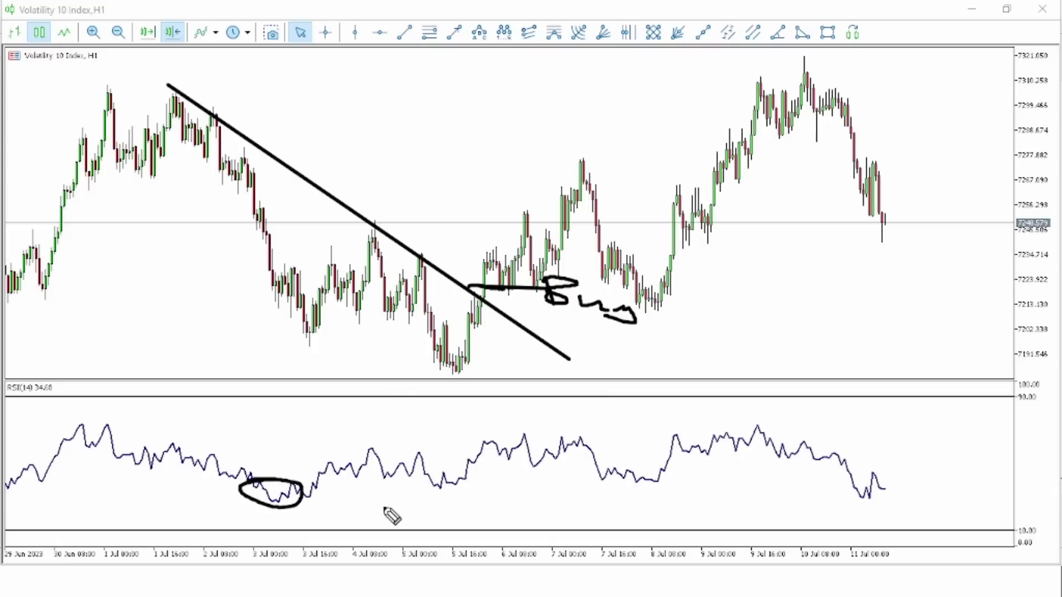
drag(460, 479, 462, 482)
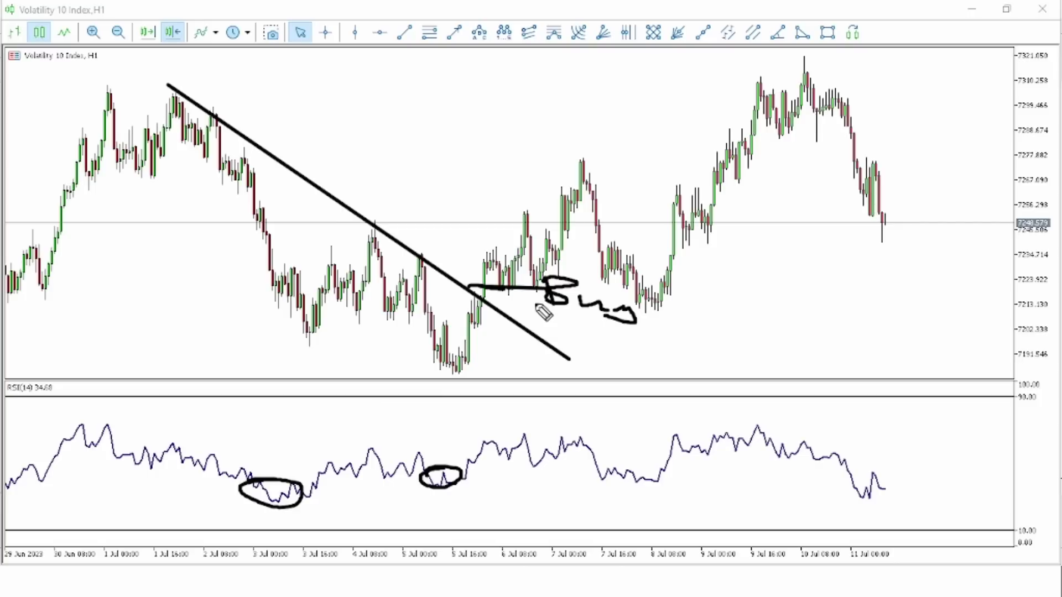
key(e)
Step: Connect the 9 July and 10 July highs with a straight line on both price and RSI, and circle both highs on each
drag(793, 359, 855, 341)
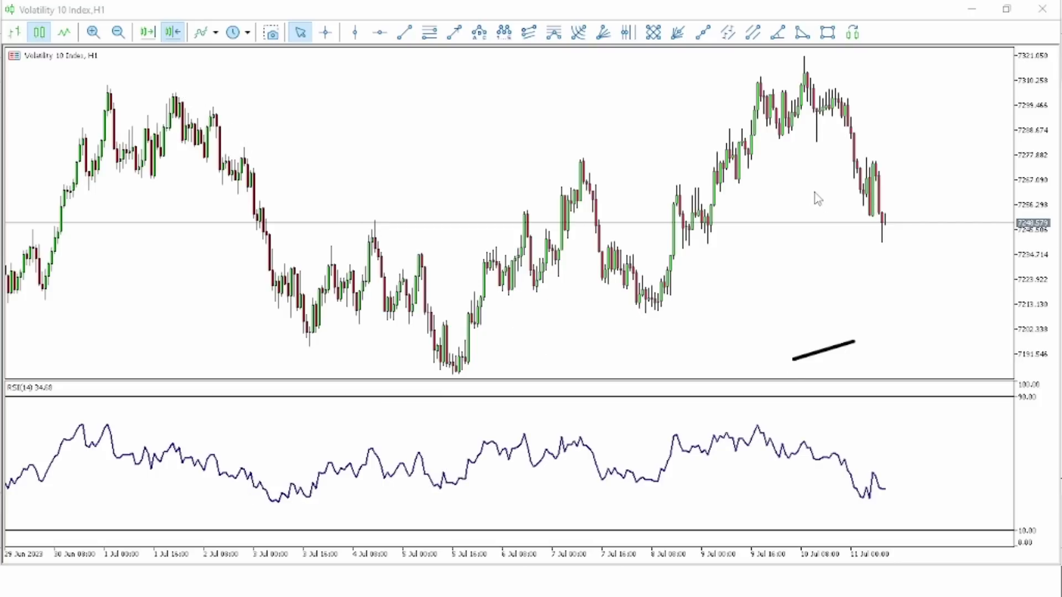
drag(752, 84, 815, 70)
drag(753, 423, 822, 447)
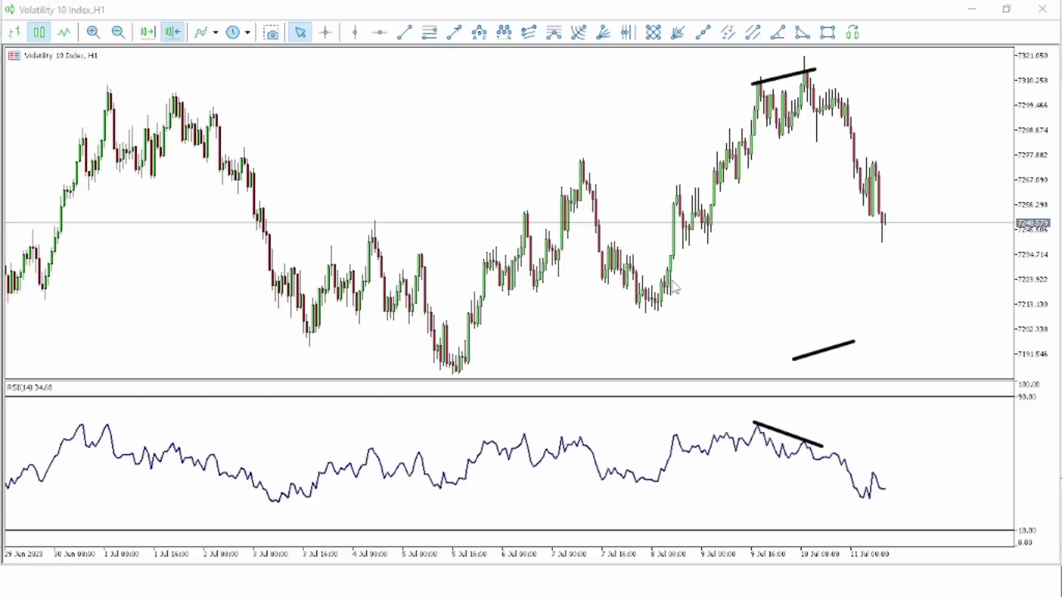
mouse_move(742, 72)
mouse_down()
mouse_move(770, 82)
mouse_move(752, 88)
mouse_up()
mouse_move(751, 419)
mouse_down()
mouse_move(746, 430)
mouse_move(759, 422)
mouse_up()
drag(810, 70, 807, 70)
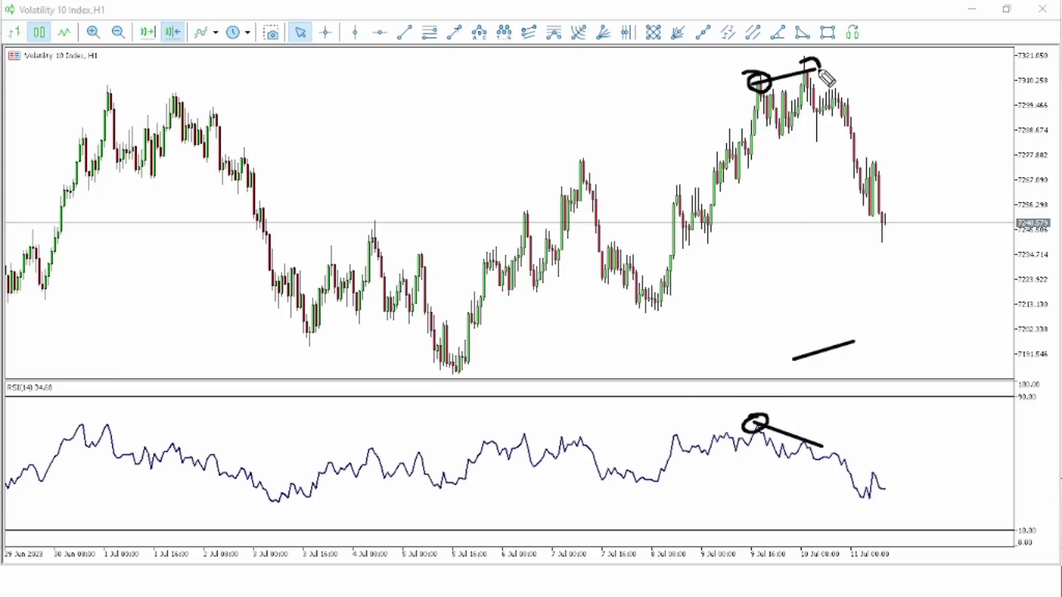
mouse_move(802, 436)
mouse_down()
mouse_move(791, 445)
mouse_move(807, 432)
mouse_up()
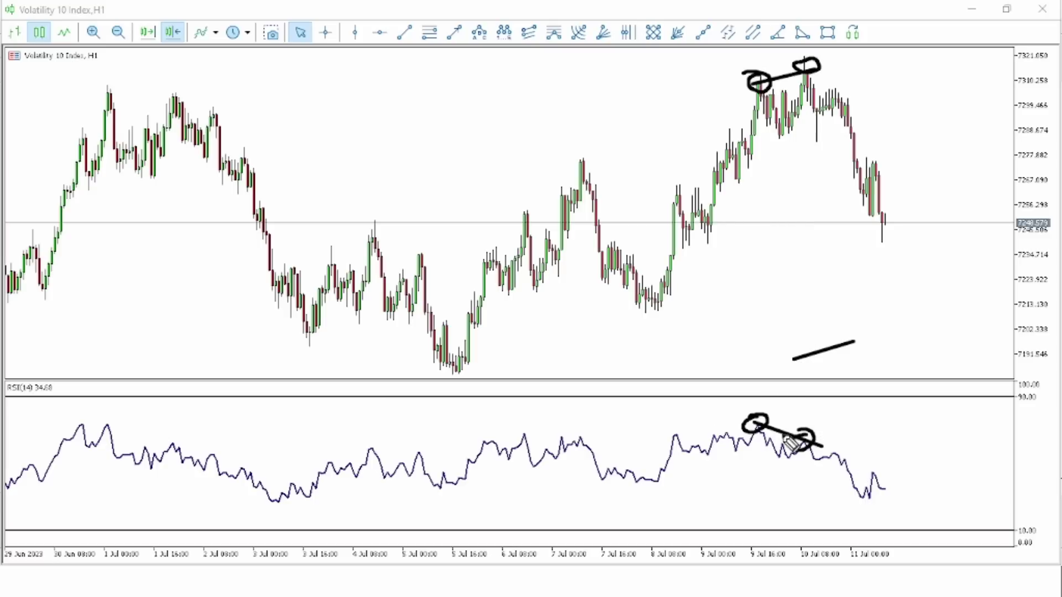
mouse_move(791, 443)
mouse_down()
mouse_move(804, 434)
mouse_move(790, 434)
mouse_up()
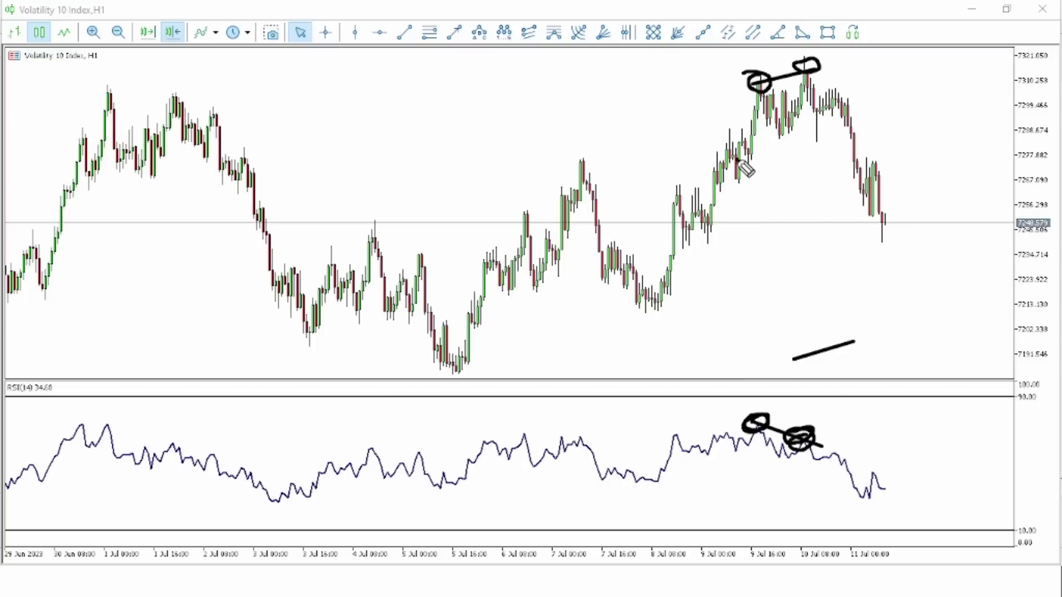
Step: Draw a rising support line beneath the 9–10 July price highs, circle its downward break and label it "Sell"
drag(738, 160, 888, 102)
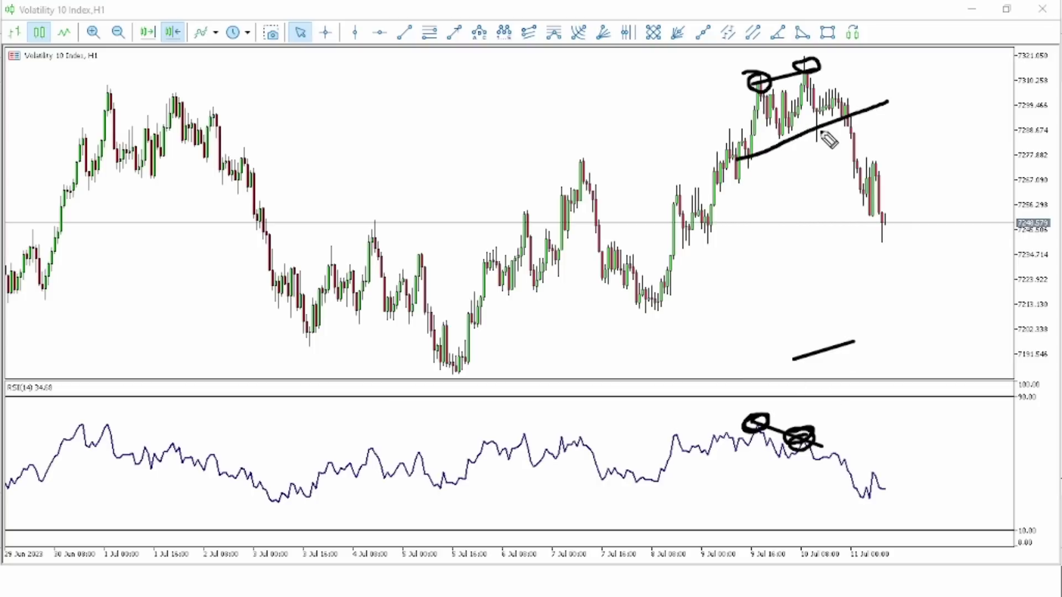
mouse_move(855, 134)
mouse_down()
mouse_move(843, 123)
mouse_move(896, 123)
mouse_move(890, 131)
mouse_up()
mouse_move(948, 116)
mouse_down()
mouse_move(941, 136)
mouse_move(969, 134)
mouse_up()
Step: Trace a zigzag price decline from the support line's break downward, then erase all freehand drawings
drag(896, 209, 851, 130)
mouse_move(896, 209)
mouse_down()
mouse_move(924, 256)
mouse_move(970, 290)
mouse_up()
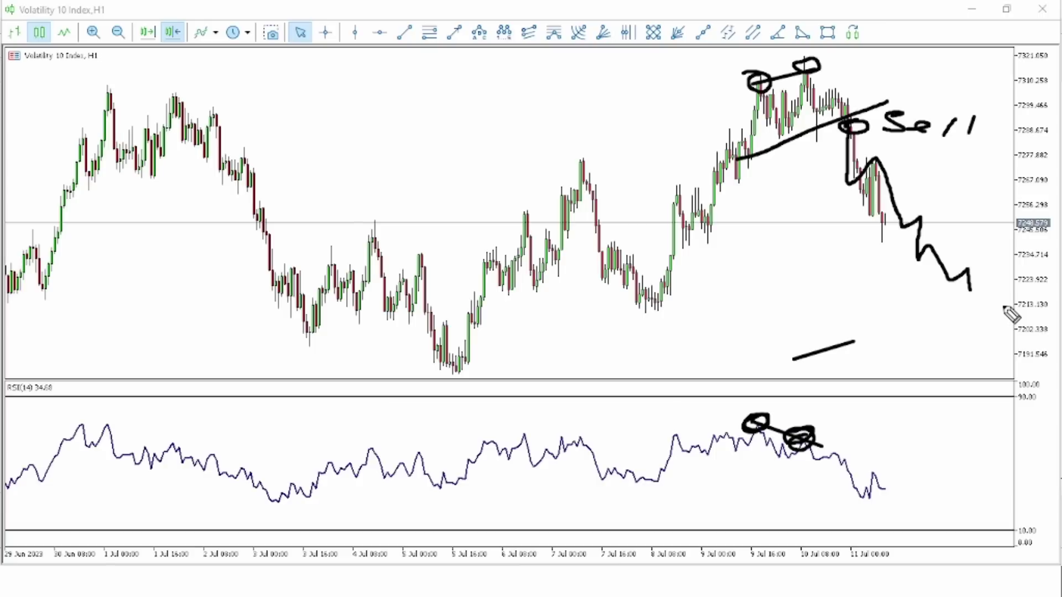
key(e)
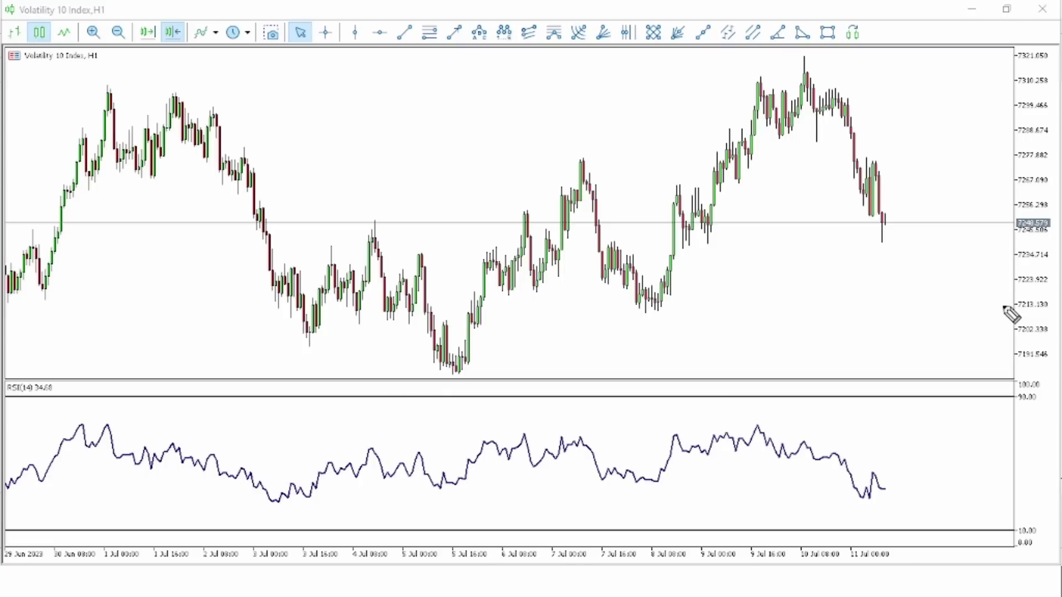
Step: Connect the two highs of the 19–20 June price peak with straight lines, and connect the matching RSI highs
scroll(243, 287, left, 10)
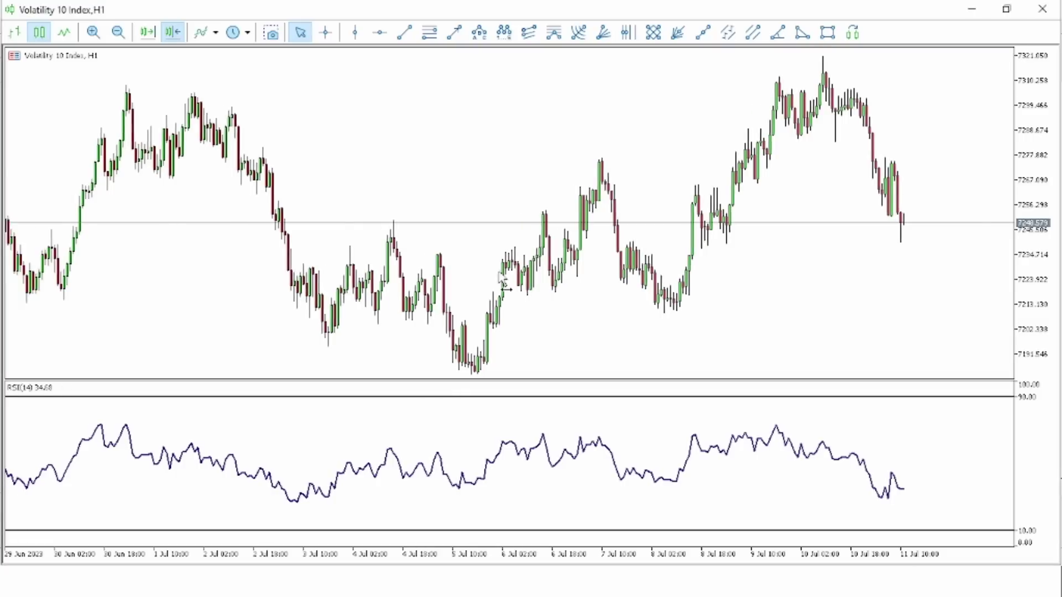
scroll(391, 277, left, 10)
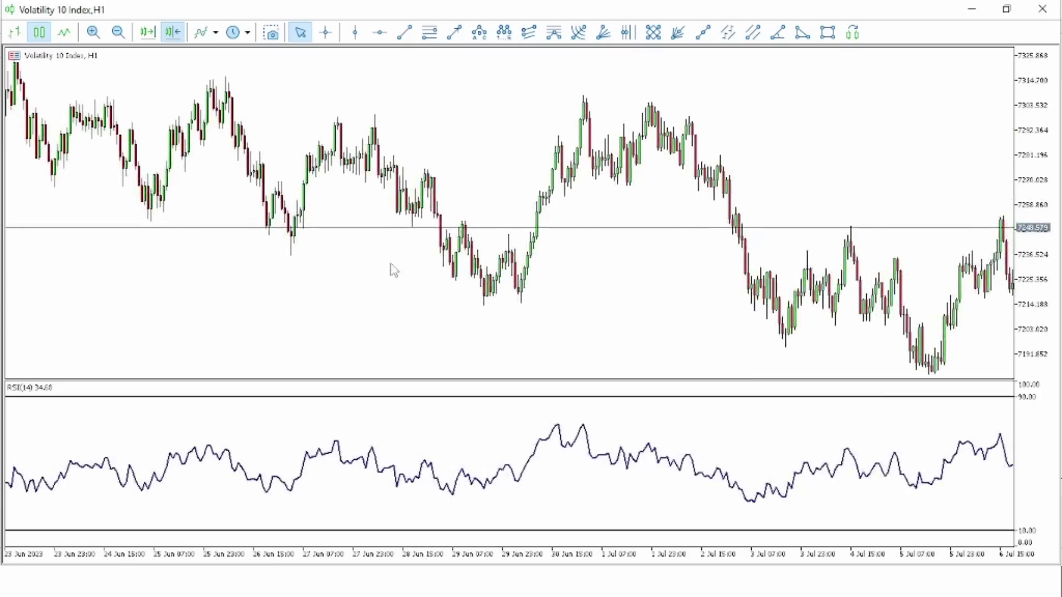
drag(433, 271, 321, 253)
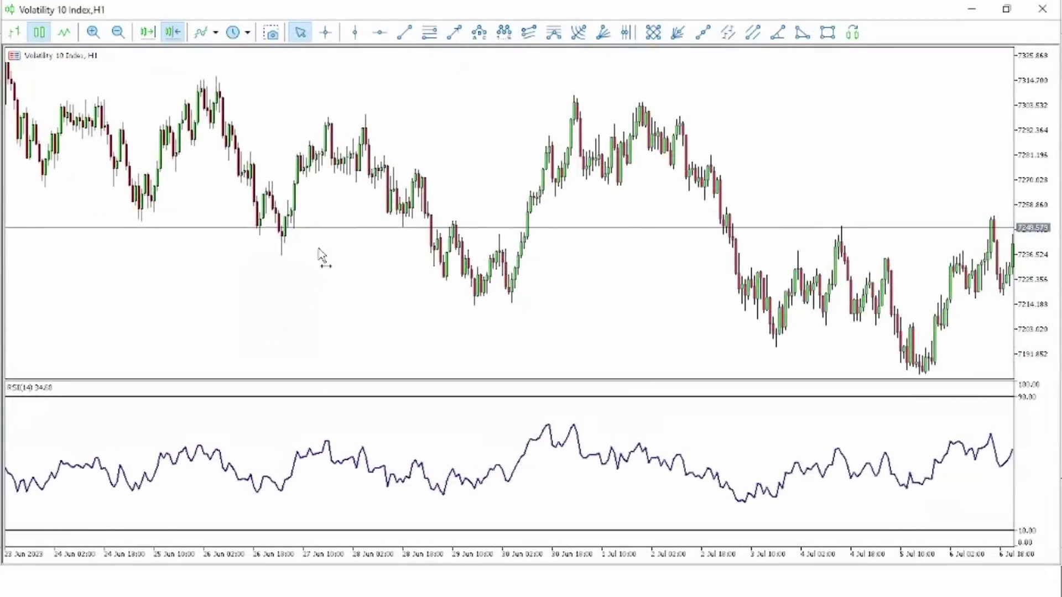
scroll(334, 251, left, 4)
scroll(333, 252, left, 10)
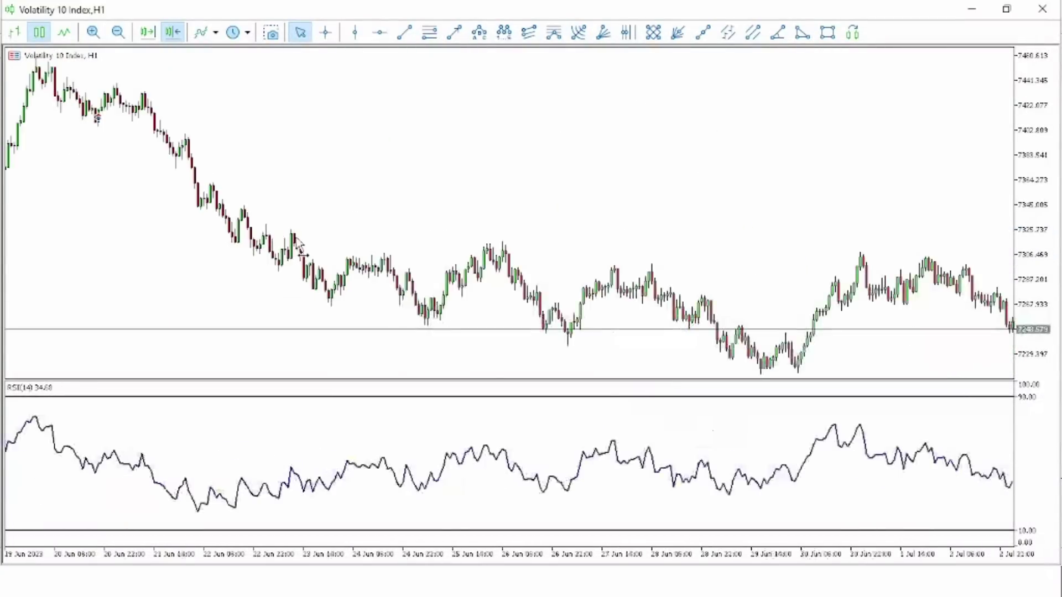
scroll(365, 226, left, 5)
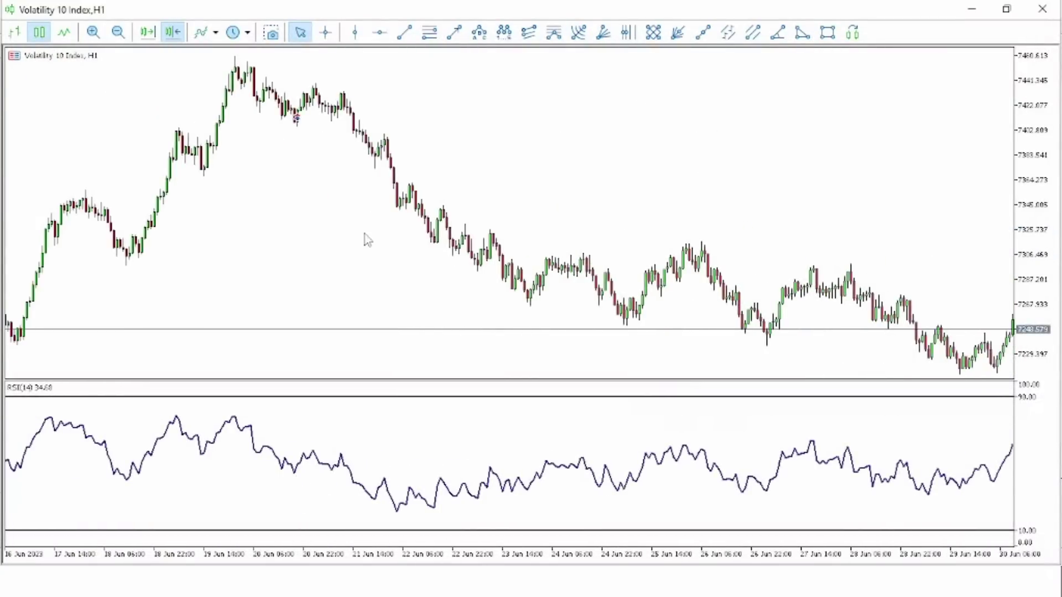
scroll(269, 243, left, 6)
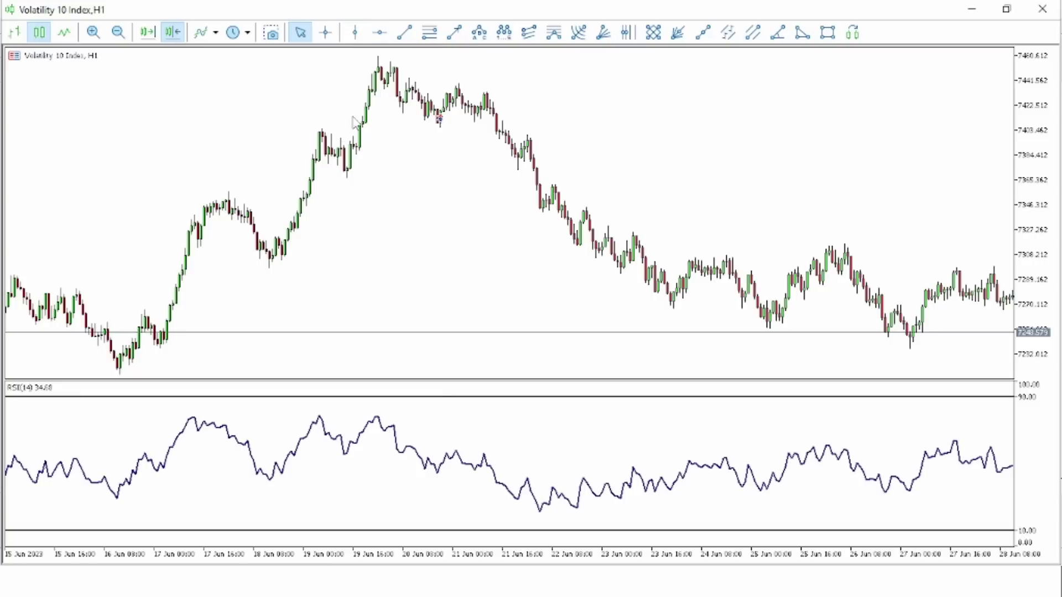
scroll(287, 133, up, 2)
drag(352, 129, 466, 57)
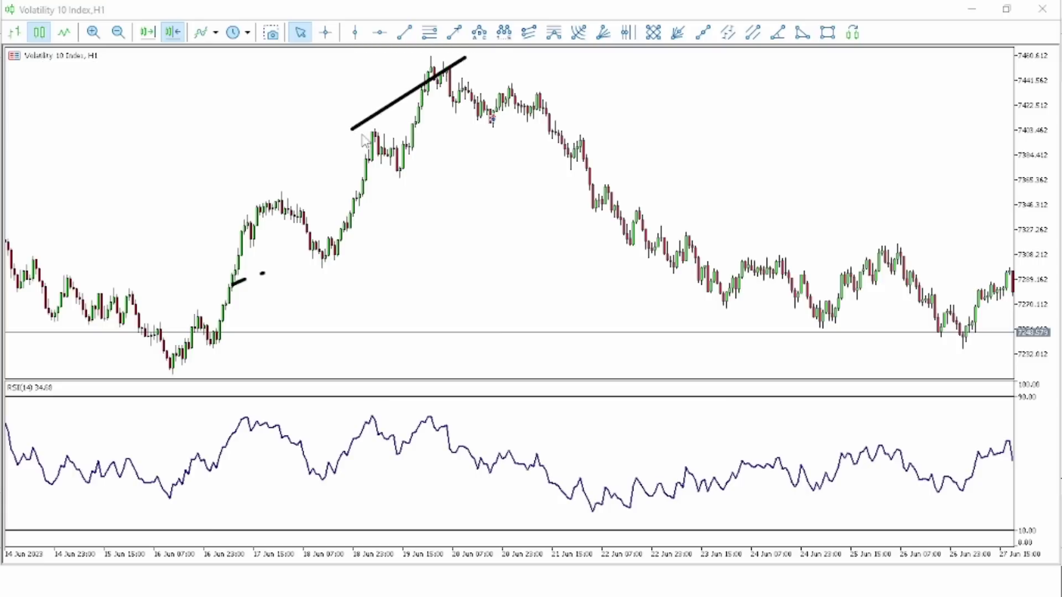
drag(359, 118, 458, 54)
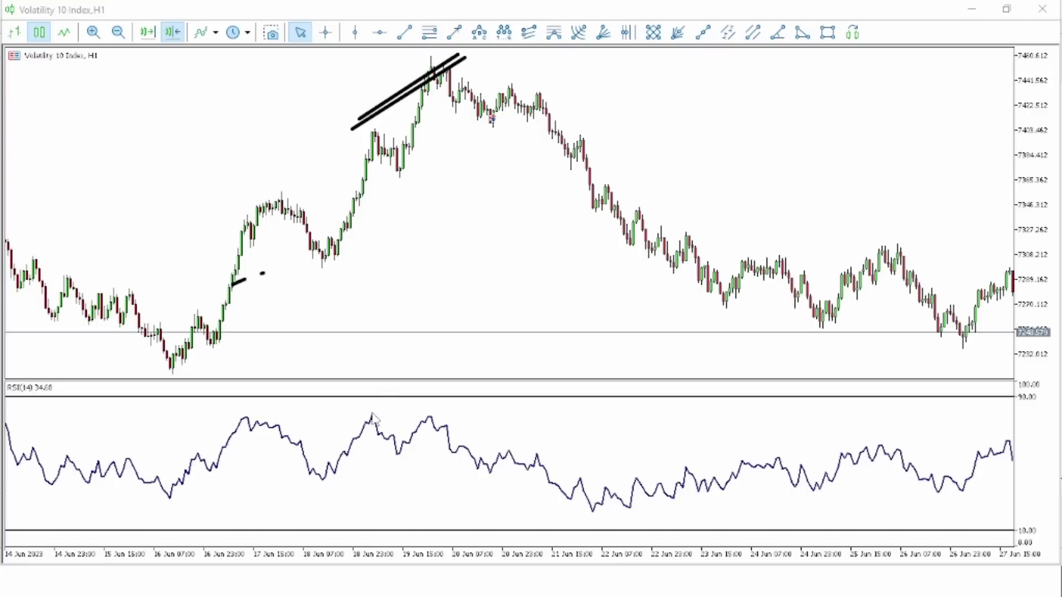
drag(365, 412, 465, 422)
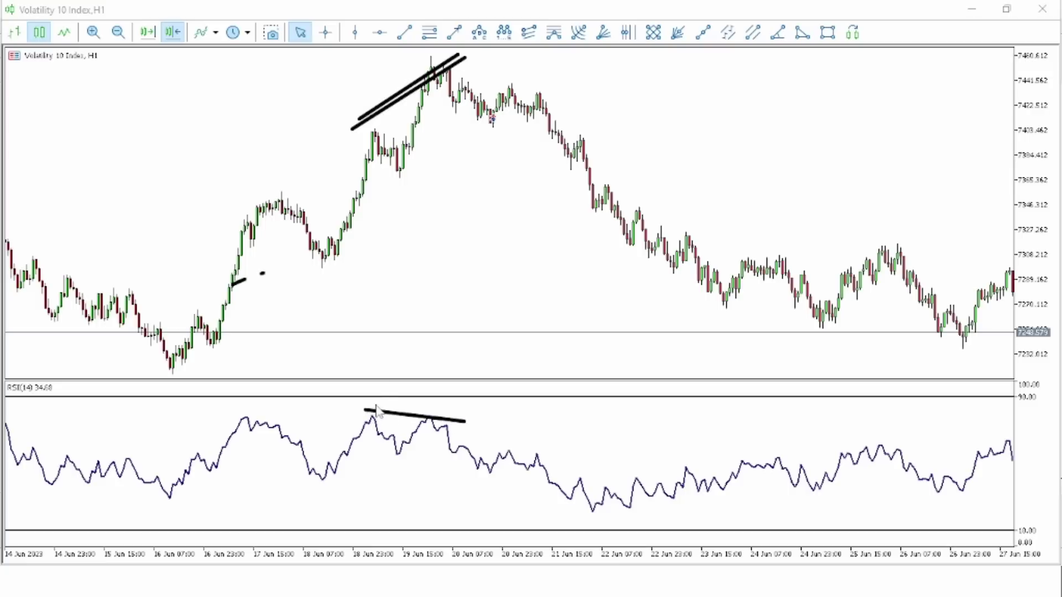
Step: Circle the two June peak highs on both RSI and price, and mark the two RSI highs again
mouse_move(376, 397)
mouse_down()
mouse_move(381, 407)
mouse_move(360, 403)
mouse_move(379, 412)
mouse_move(361, 419)
mouse_move(427, 406)
mouse_up()
mouse_move(382, 128)
mouse_down()
mouse_move(358, 133)
mouse_move(382, 133)
mouse_up()
drag(429, 69, 449, 86)
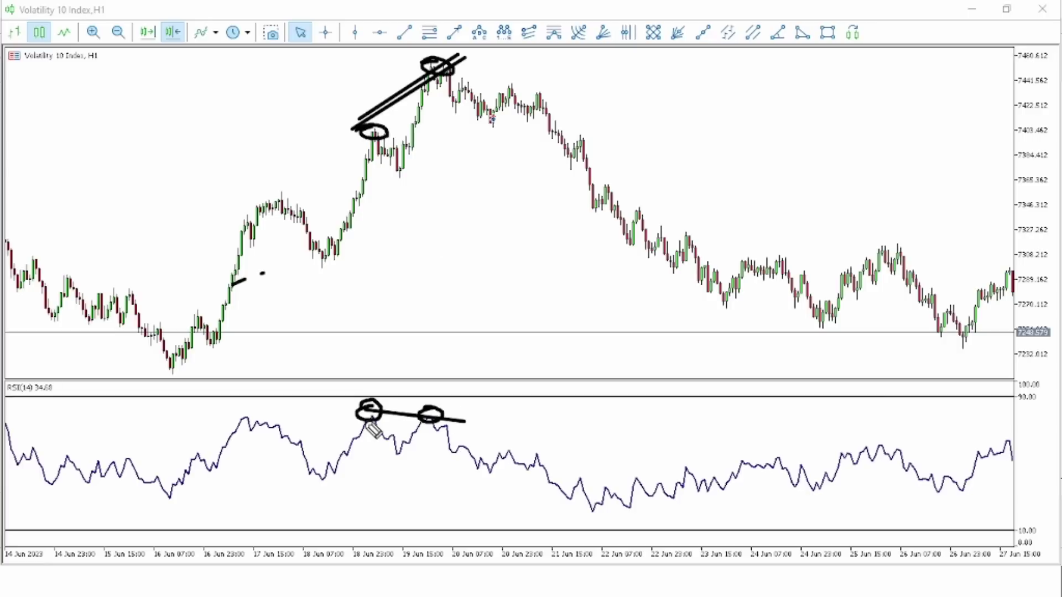
mouse_move(373, 426)
mouse_down()
mouse_move(365, 410)
mouse_move(442, 423)
mouse_move(435, 410)
mouse_up()
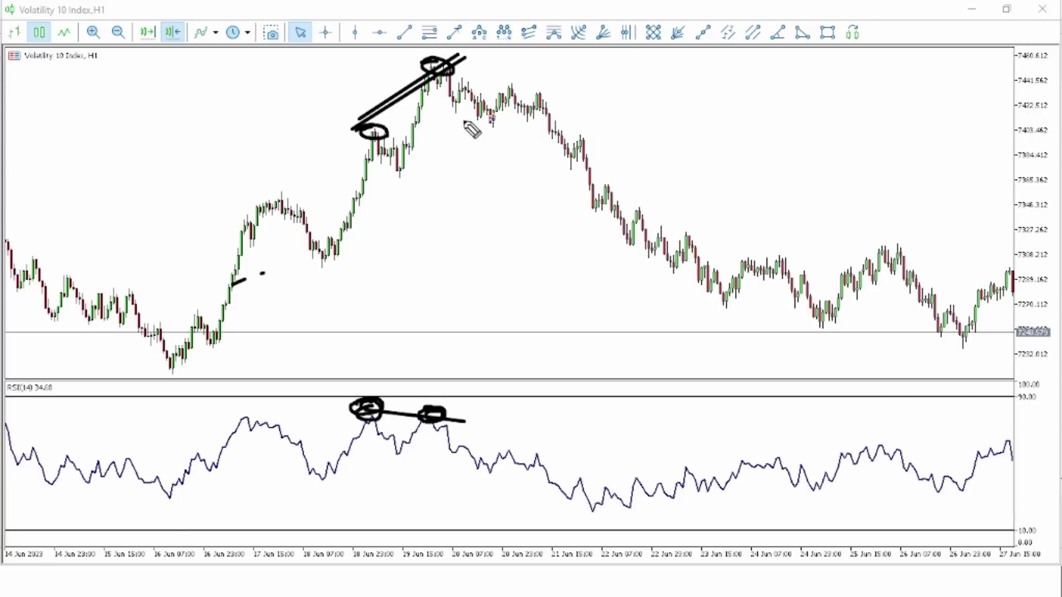
Step: Box the sideways range right after the June peak and trace the price decline that follows, then erase all freehand drawings
mouse_move(446, 101)
mouse_down()
mouse_move(437, 92)
mouse_move(544, 94)
mouse_move(477, 114)
mouse_move(457, 100)
mouse_up()
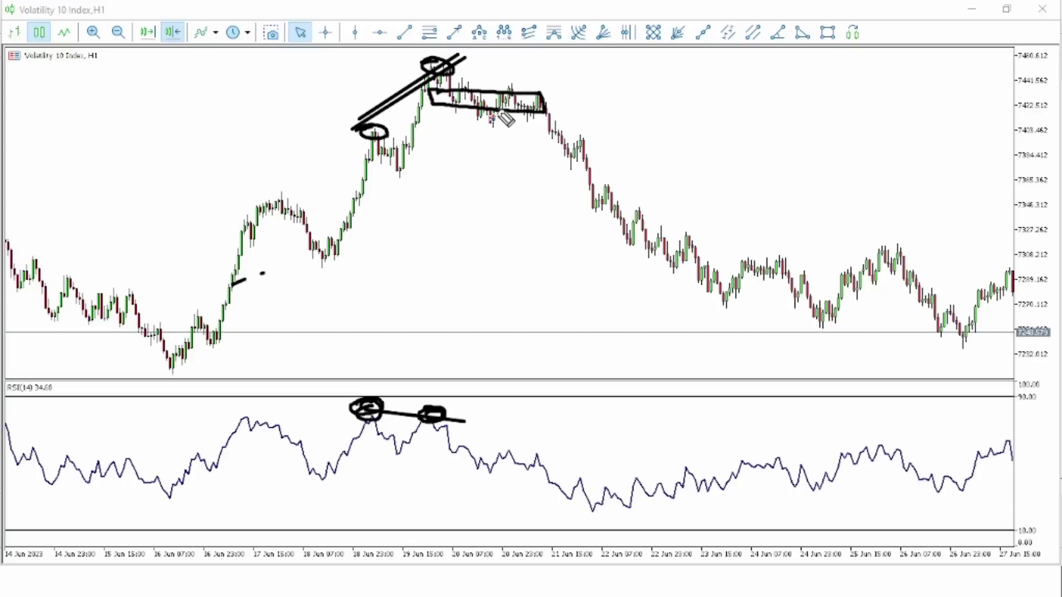
mouse_move(517, 116)
mouse_down()
mouse_move(551, 163)
mouse_move(703, 230)
mouse_up()
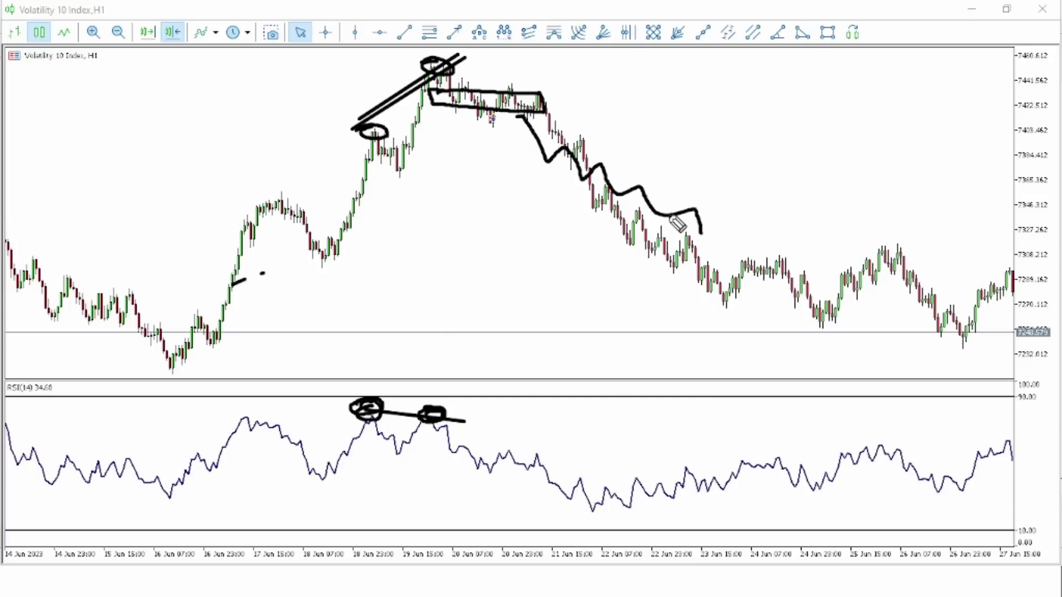
key(e)
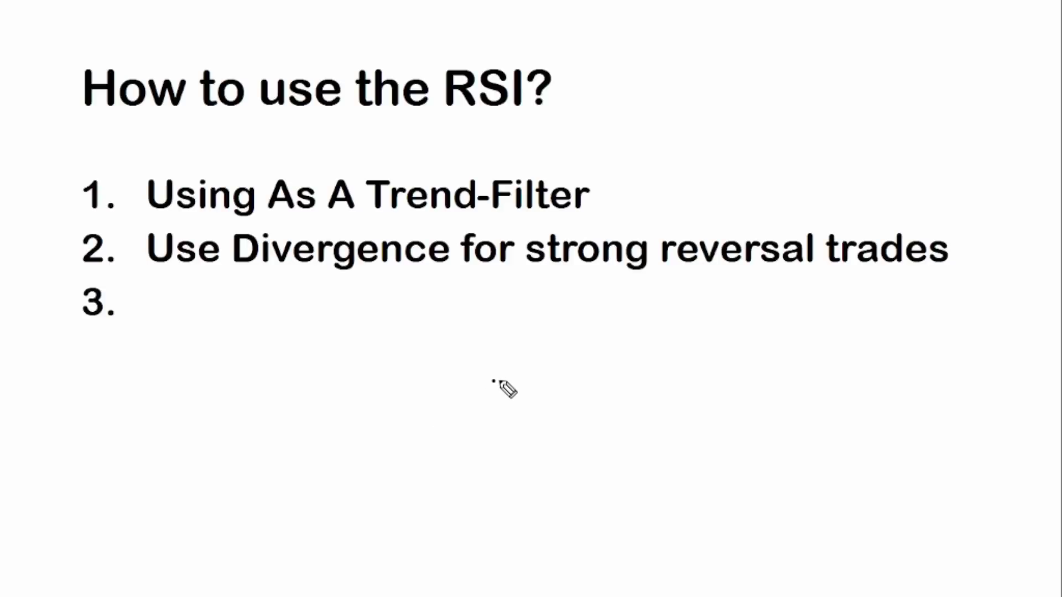
key(Right)
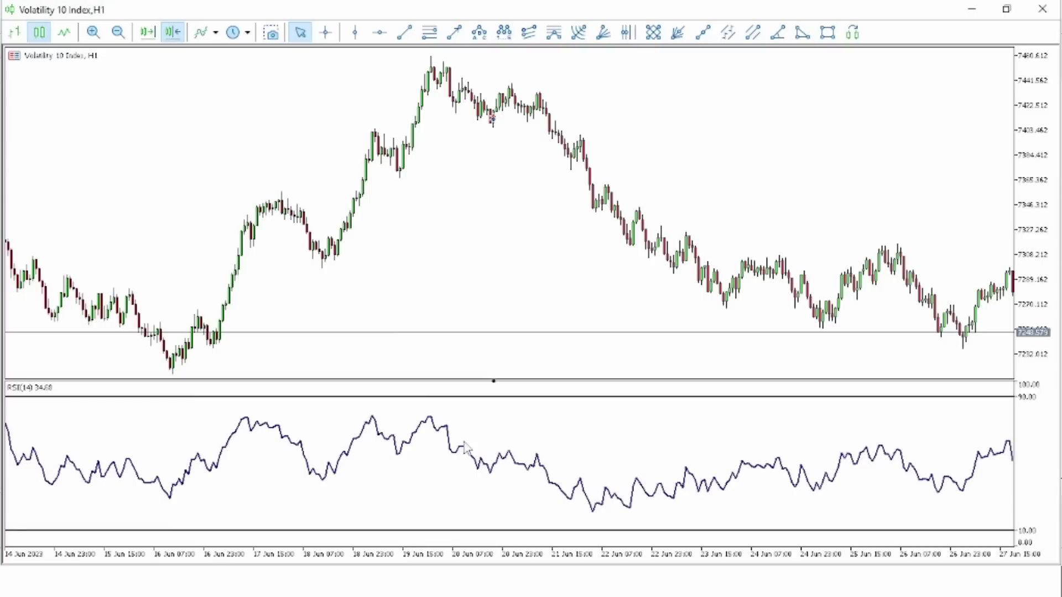
Step: Set the RSI period to 50 and change both of its level lines to 50
right_click(297, 451)
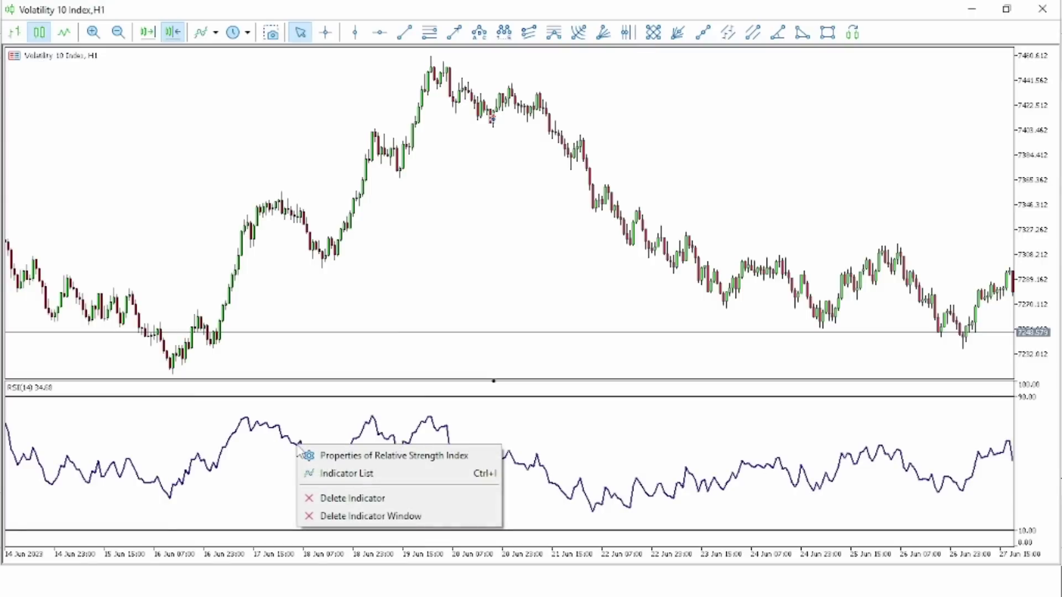
click(331, 449)
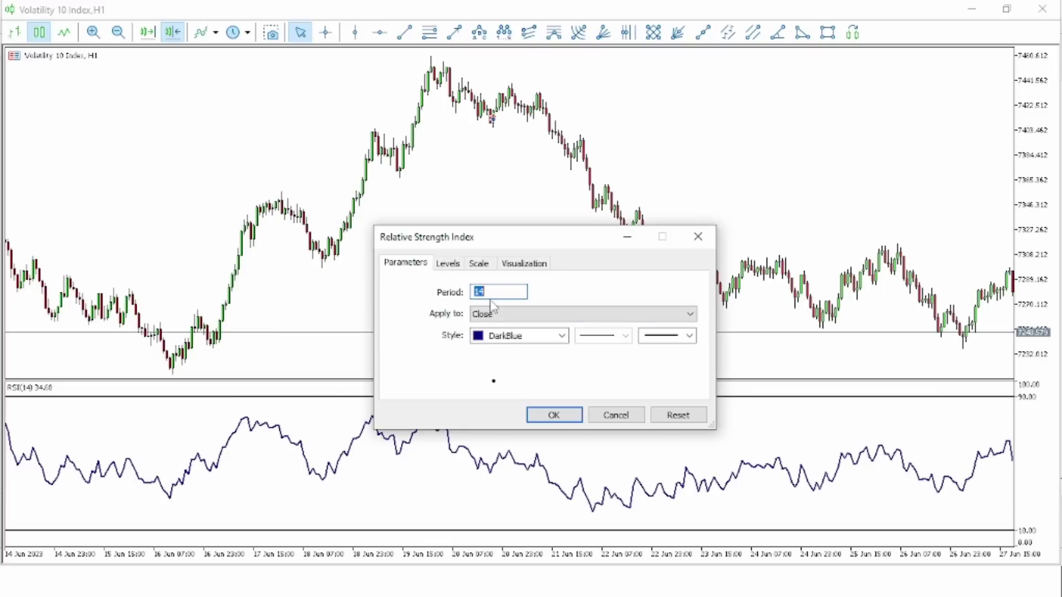
click(438, 264)
double_click(421, 306)
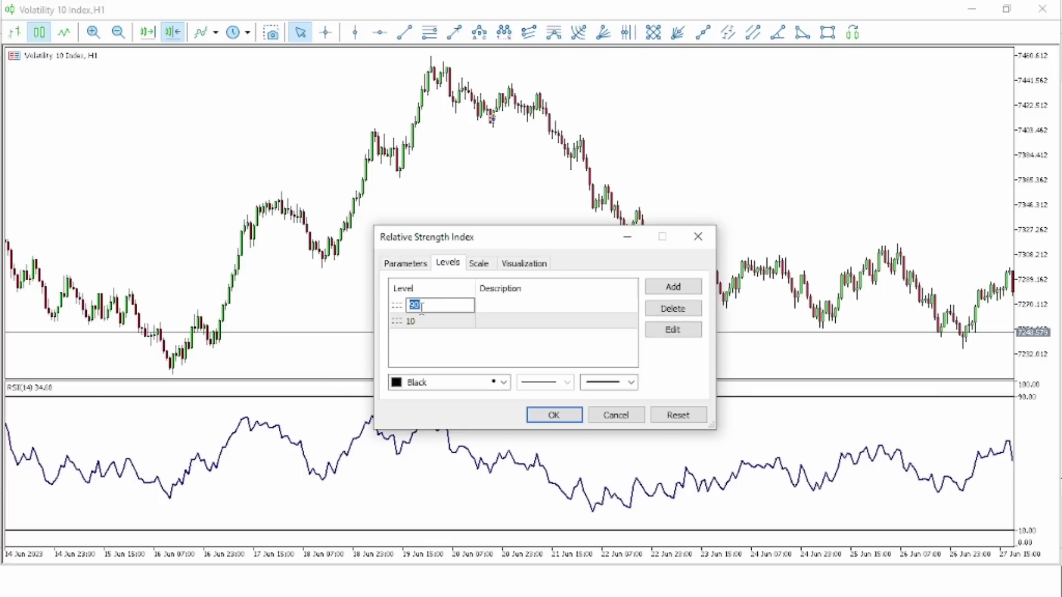
text(5)
click(428, 324)
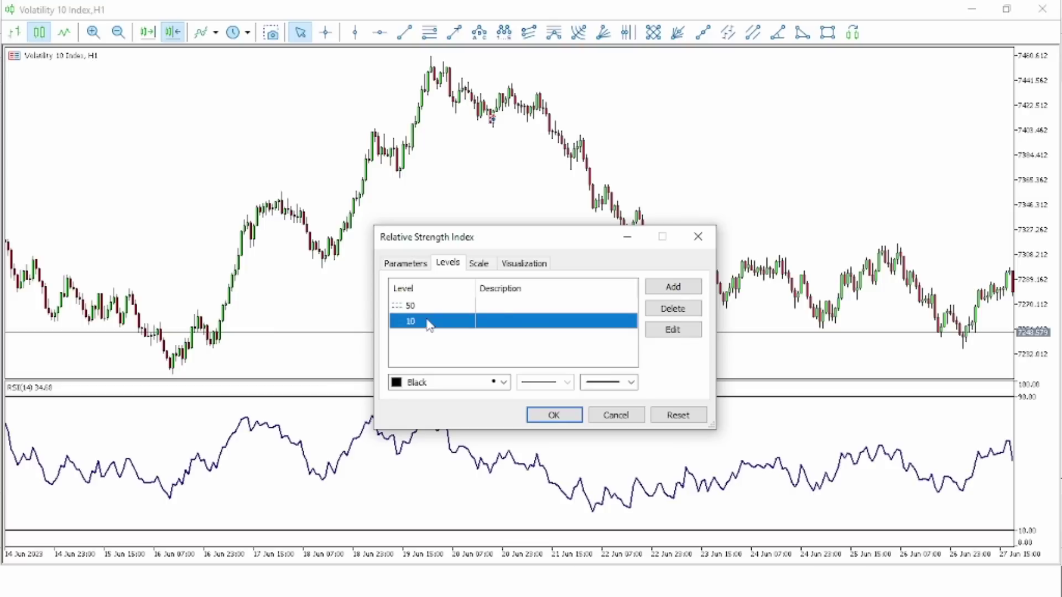
double_click(429, 323)
text(50)
click(569, 414)
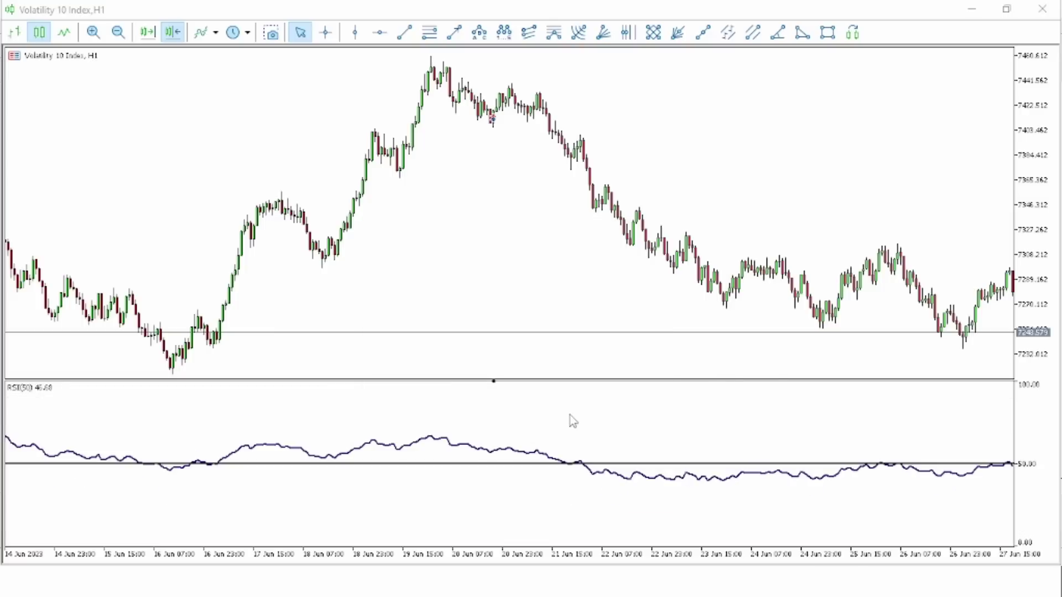
Step: Place a vertical line at 22 June 2023 00:00, where the RSI drops below the 50 level
drag(513, 422, 339, 375)
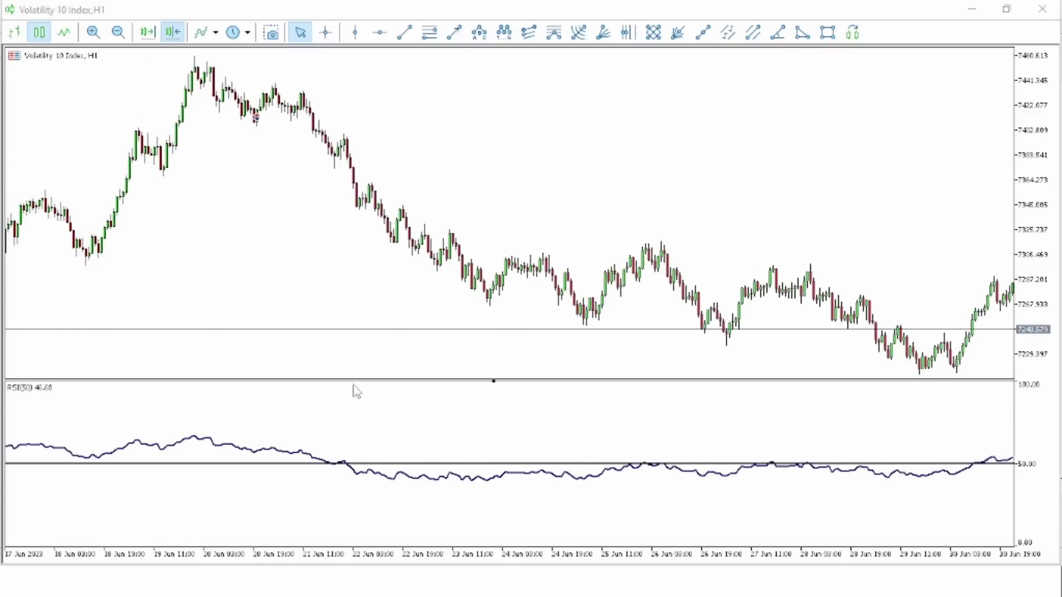
click(355, 32)
click(360, 290)
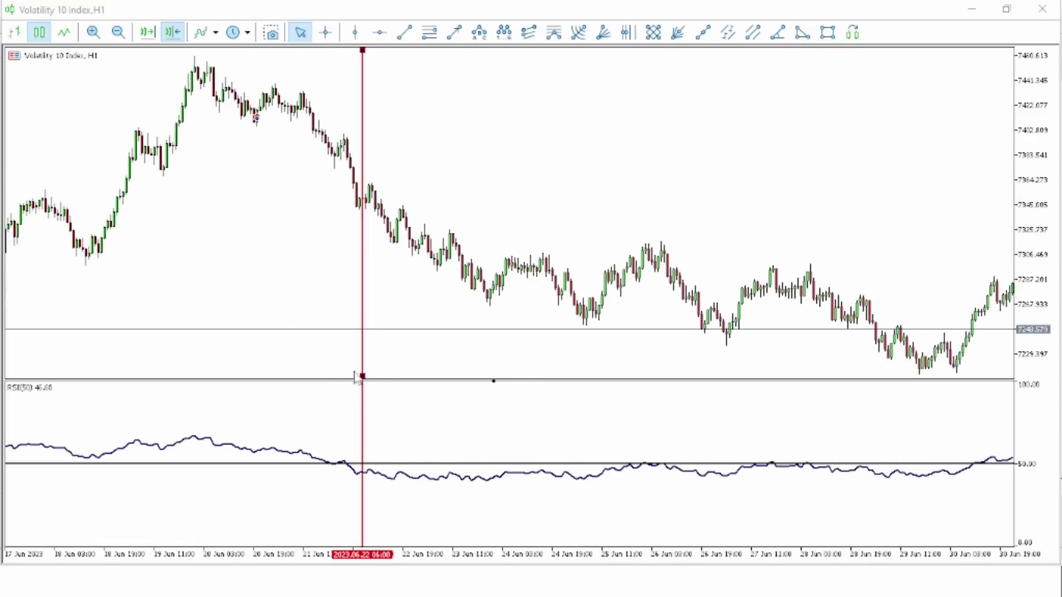
drag(360, 376, 338, 386)
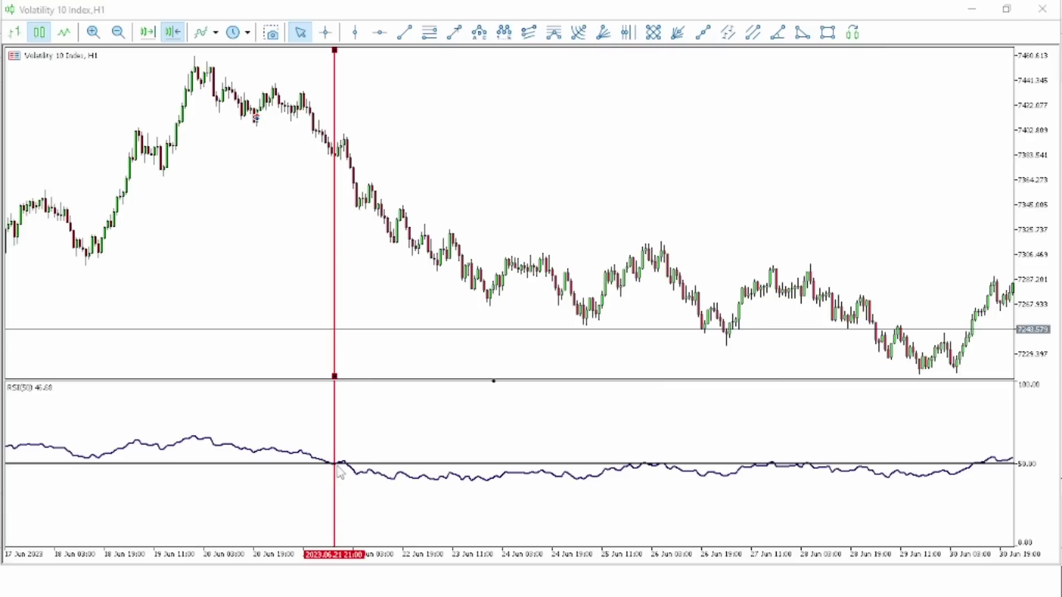
drag(334, 376, 346, 378)
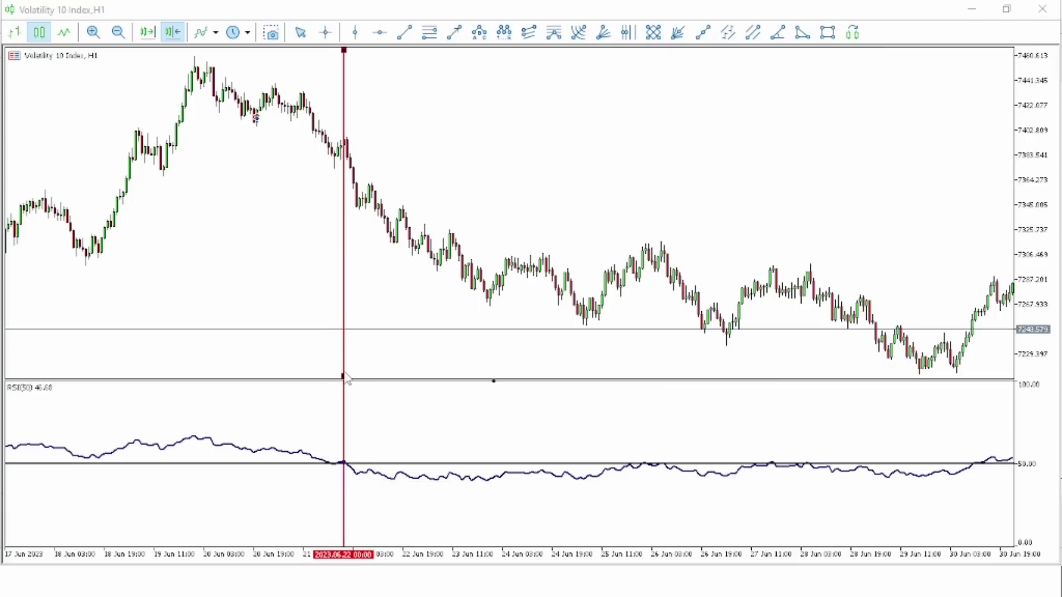
Step: Circle the crossing on both price and RSI, write "Sell" beside the price circle, and erase the freehand drawings
mouse_move(334, 159)
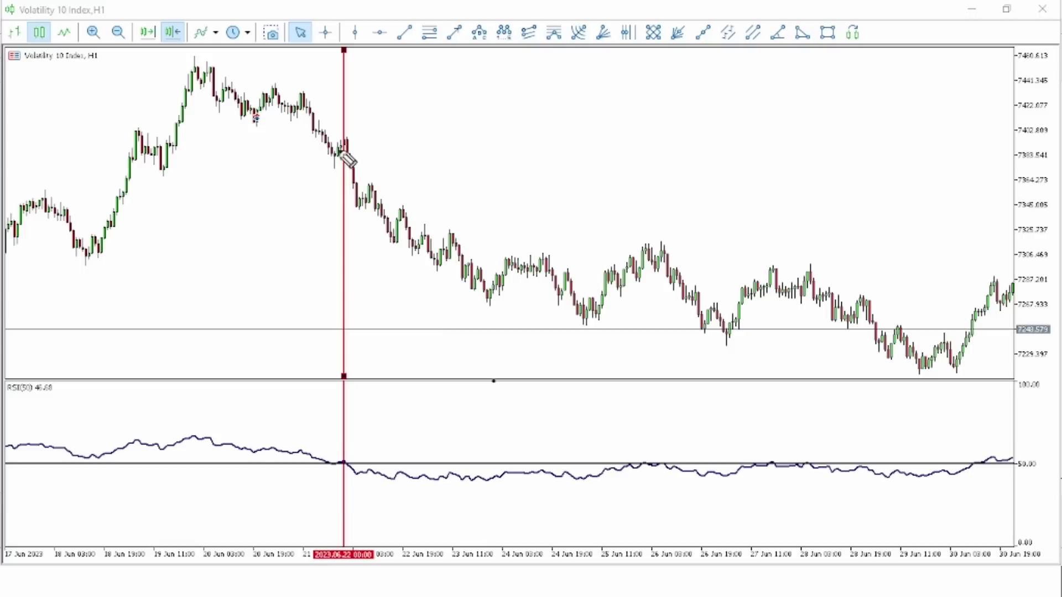
mouse_move(336, 150)
mouse_down()
mouse_move(356, 170)
mouse_move(338, 142)
mouse_up()
drag(353, 449, 356, 468)
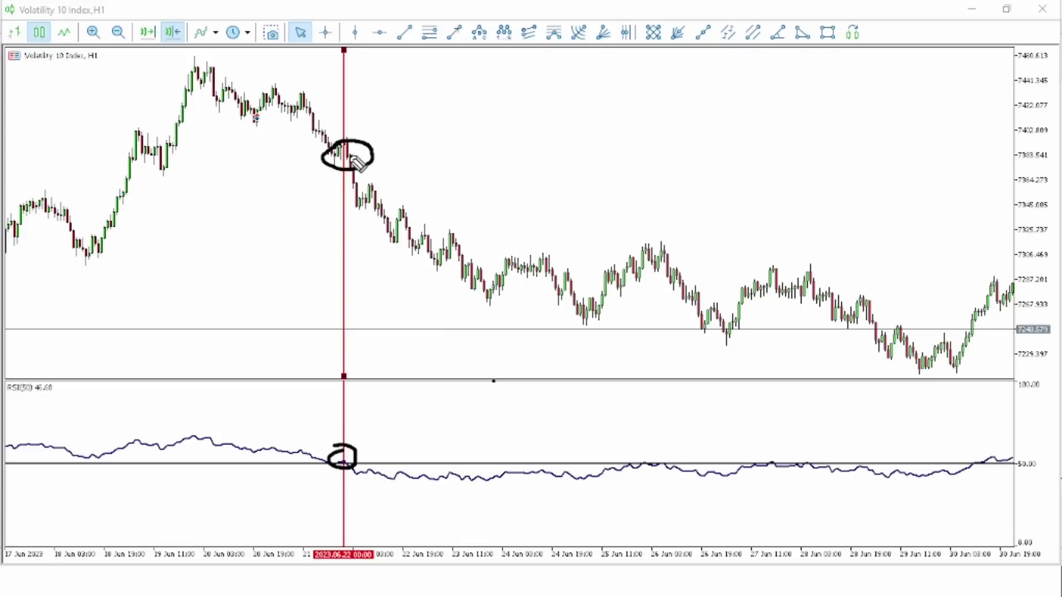
drag(350, 158, 436, 166)
drag(441, 162, 462, 165)
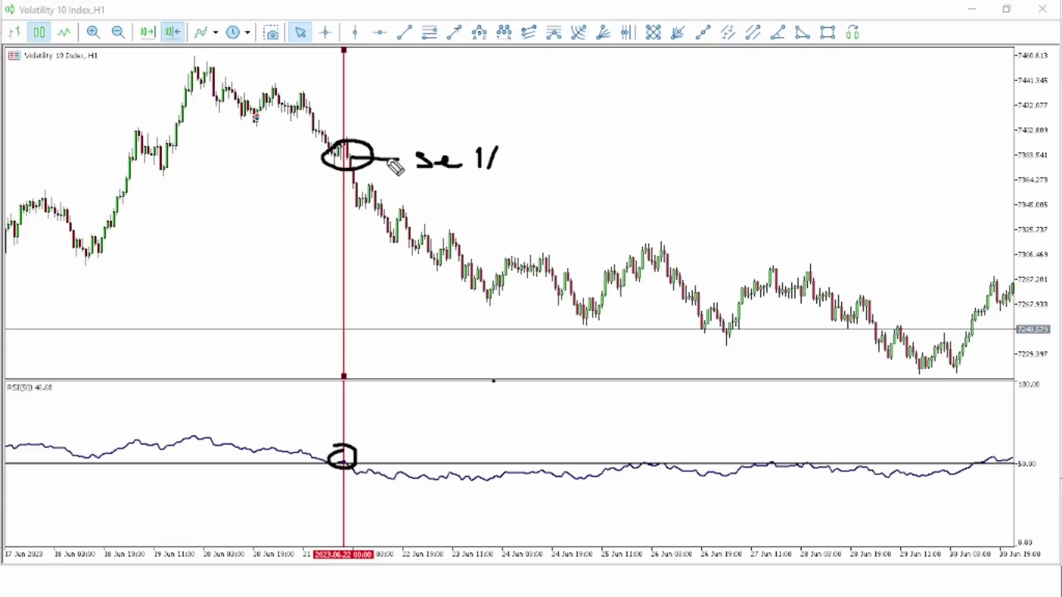
key(e)
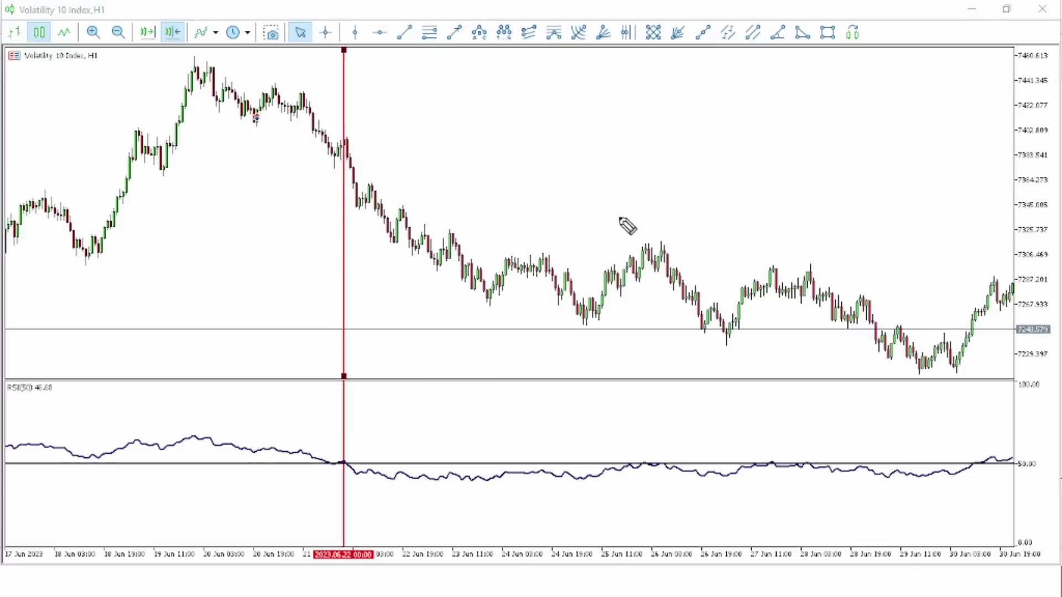
Step: Place vertical lines at 30 June 15:00 and 2 July 16:00, marking the RSI's rise above and fall below 50
key(End)
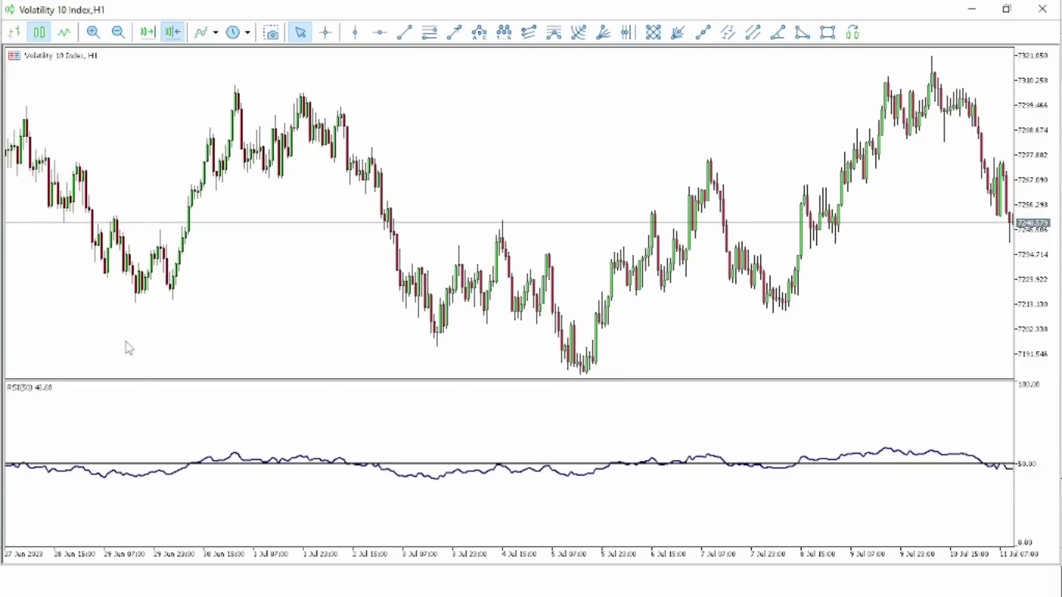
click(355, 33)
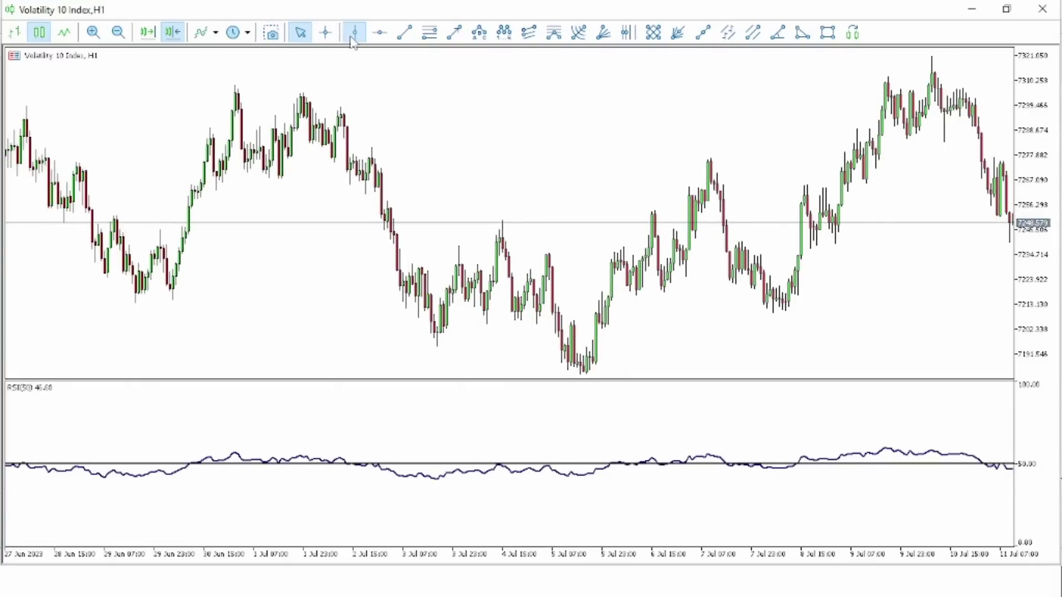
drag(193, 331, 188, 333)
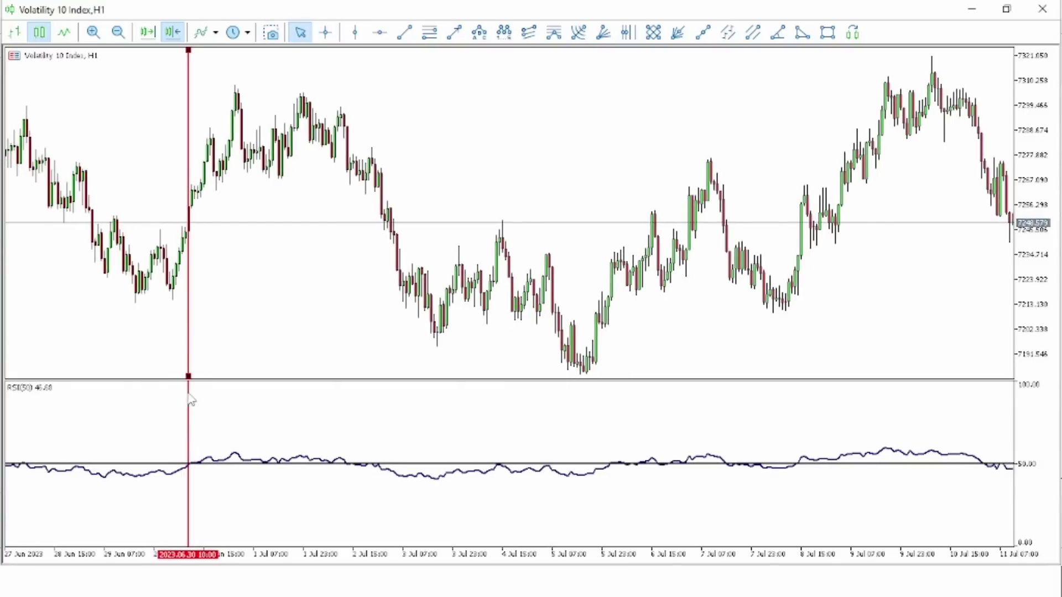
drag(188, 376, 202, 197)
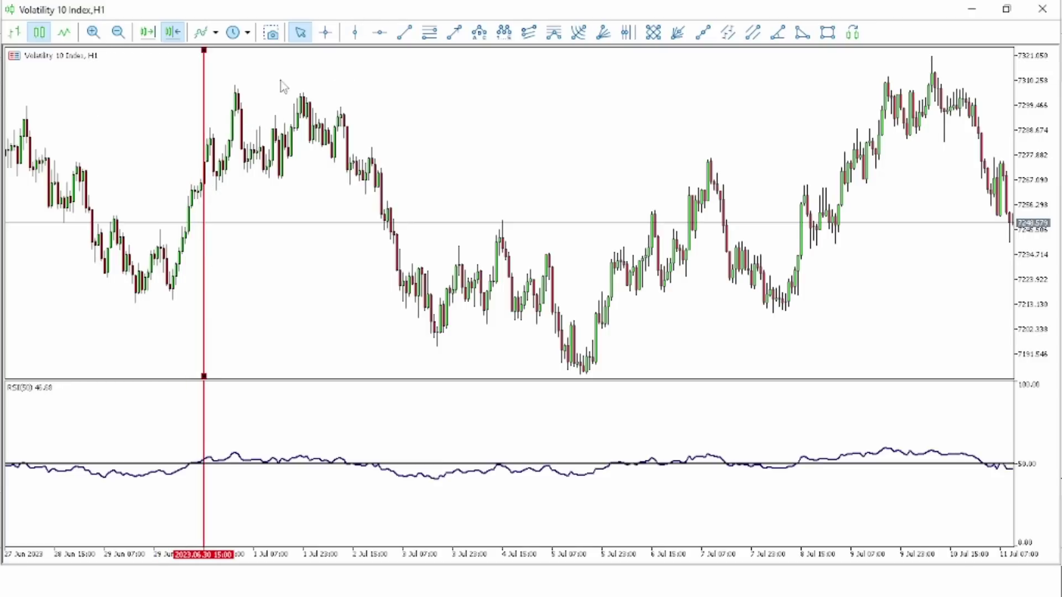
click(355, 32)
drag(376, 257, 360, 268)
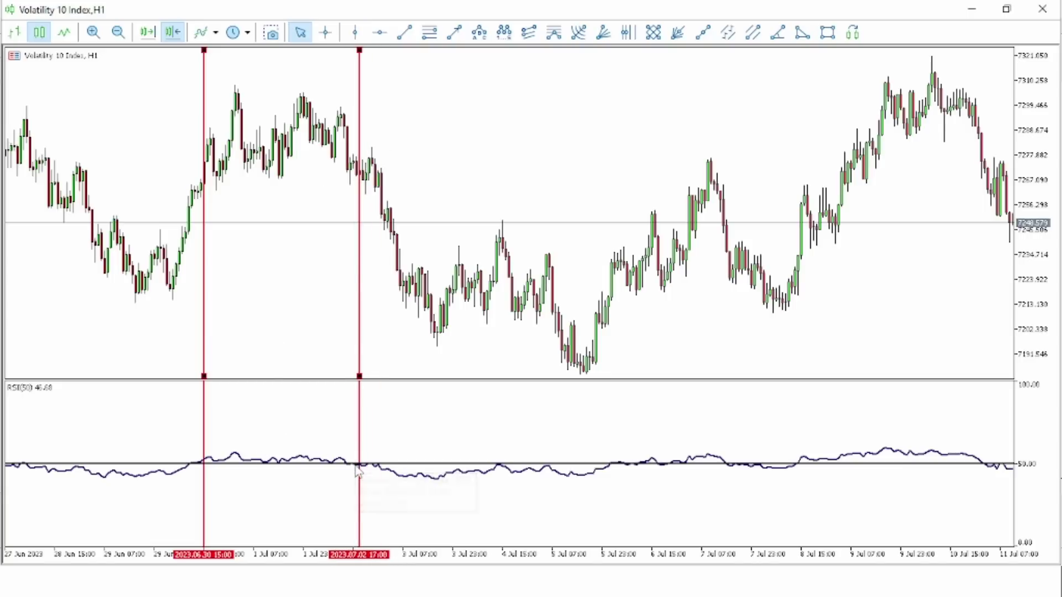
mouse_move(361, 472)
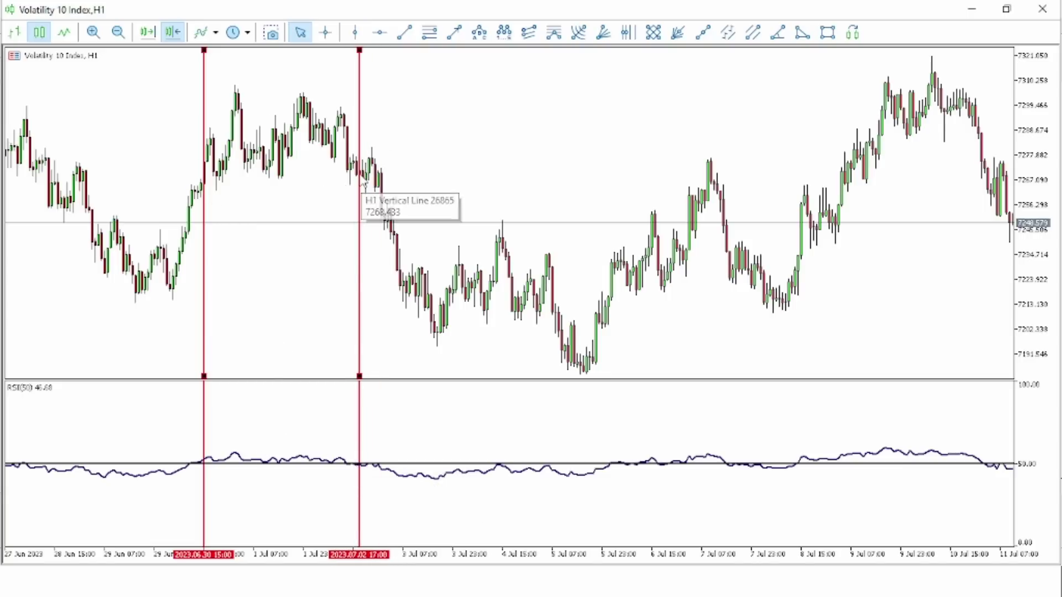
drag(359, 182, 356, 186)
Step: Add a vertical line at 6 July 07:00, where the RSI climbs back to the 50 level
drag(579, 252, 446, 252)
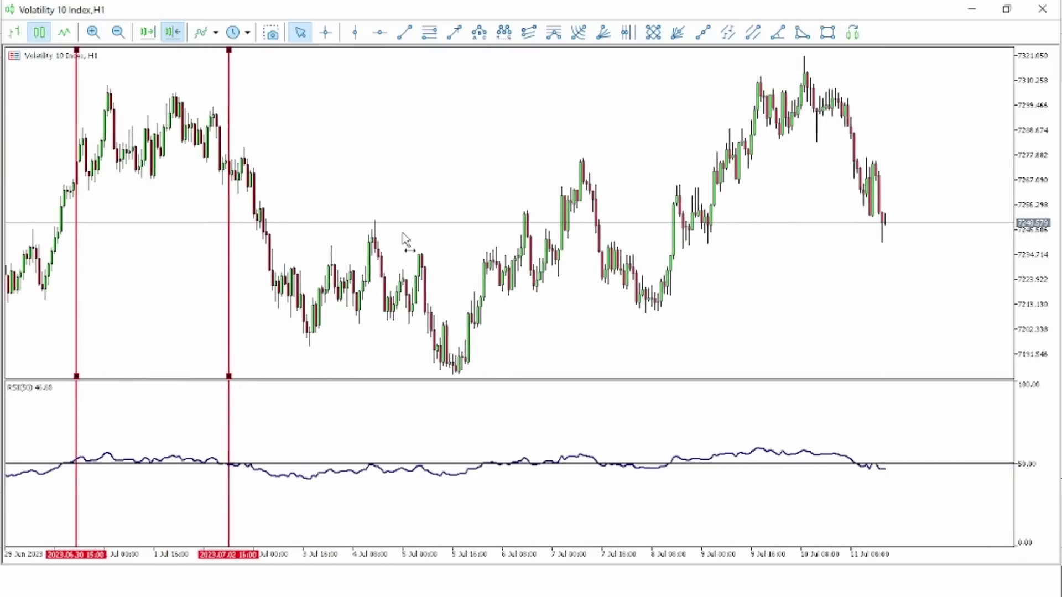
click(354, 32)
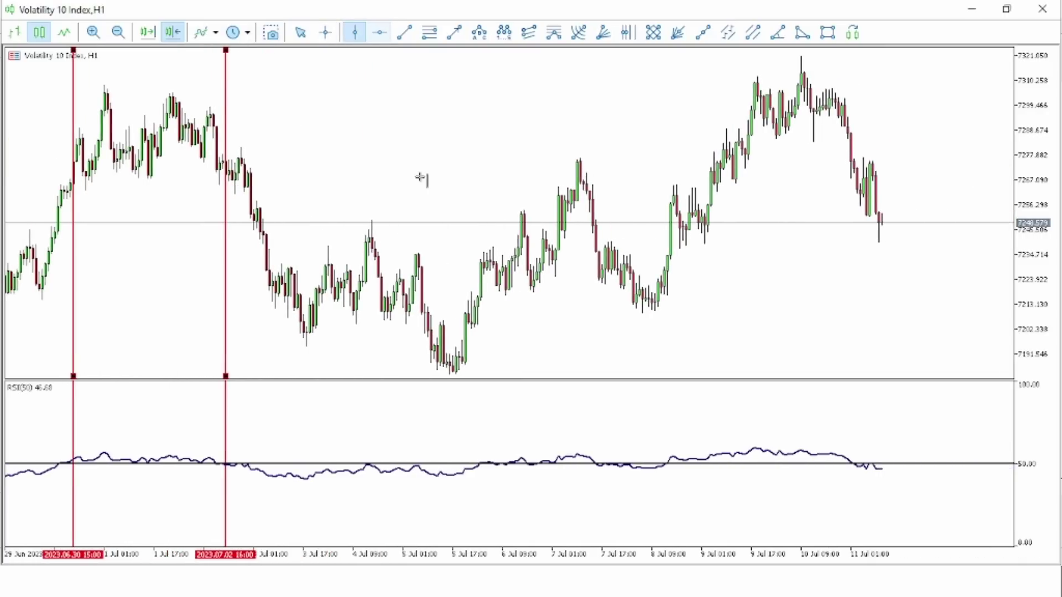
click(493, 445)
drag(492, 446, 496, 443)
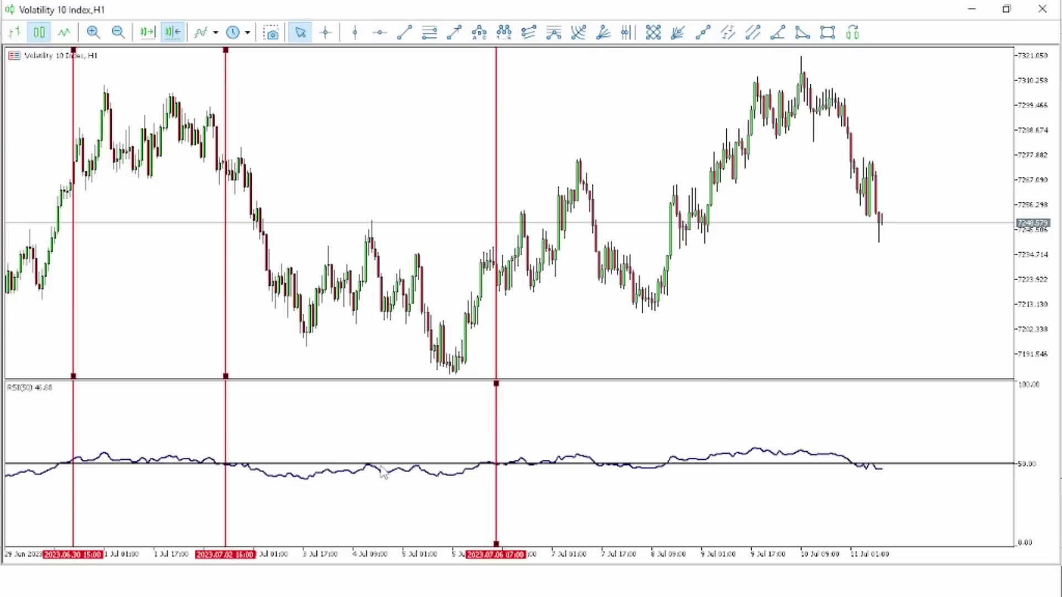
mouse_move(483, 467)
mouse_move(512, 283)
Step: Add vertical lines at 8 July 15:01 and 11 July 03:00, marking the RSI's next upward and downward crossings of 50
drag(509, 282, 409, 286)
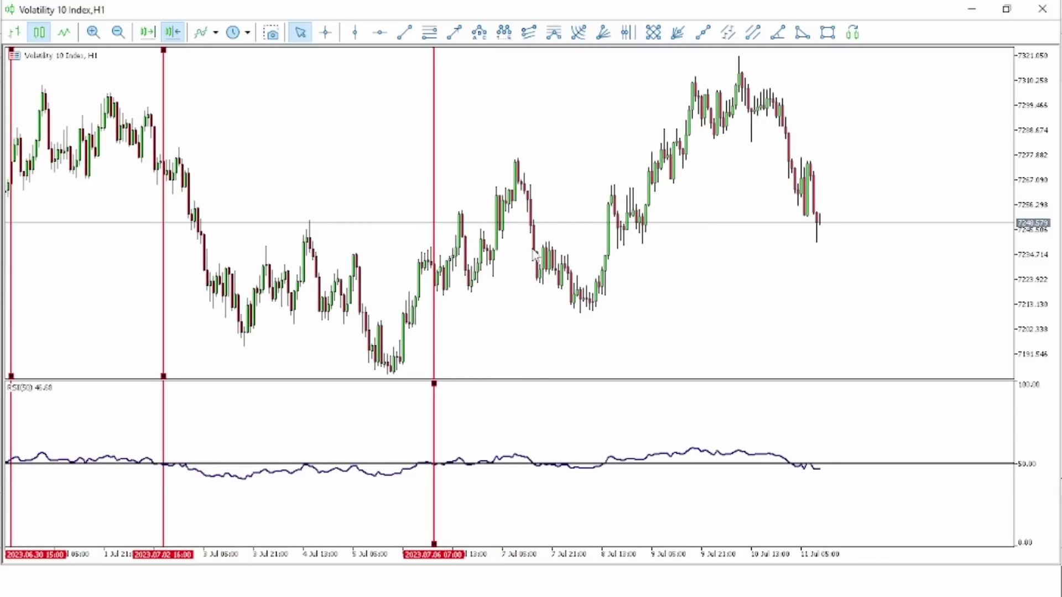
click(355, 32)
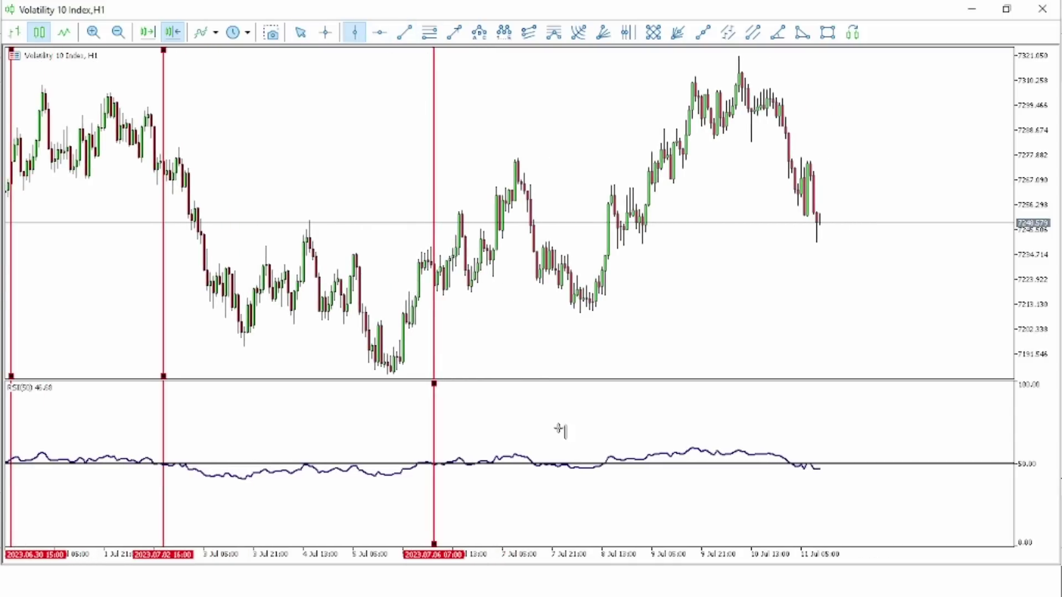
click(528, 264)
drag(530, 264, 613, 252)
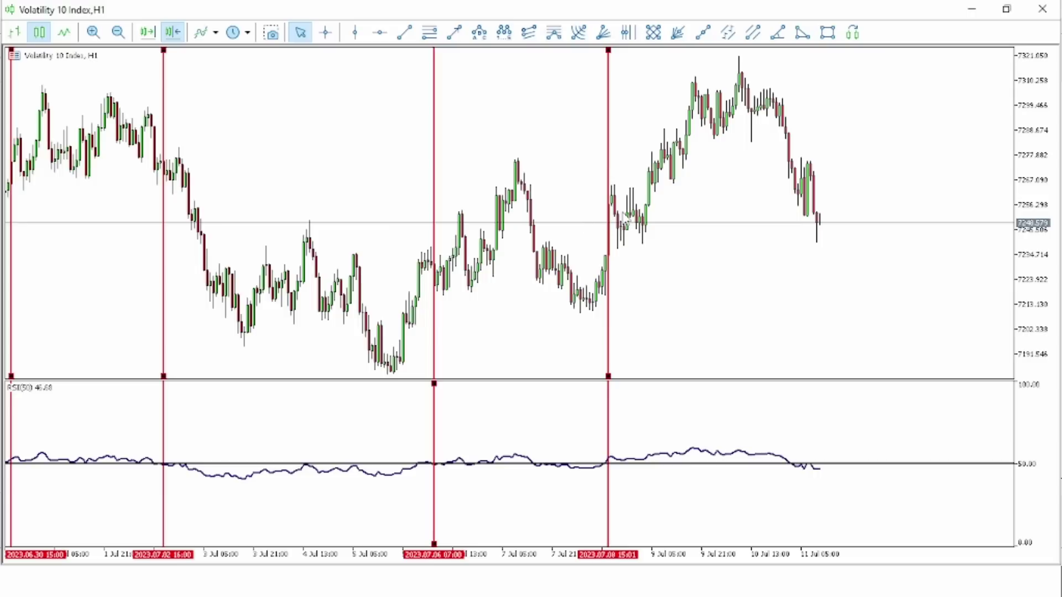
click(354, 40)
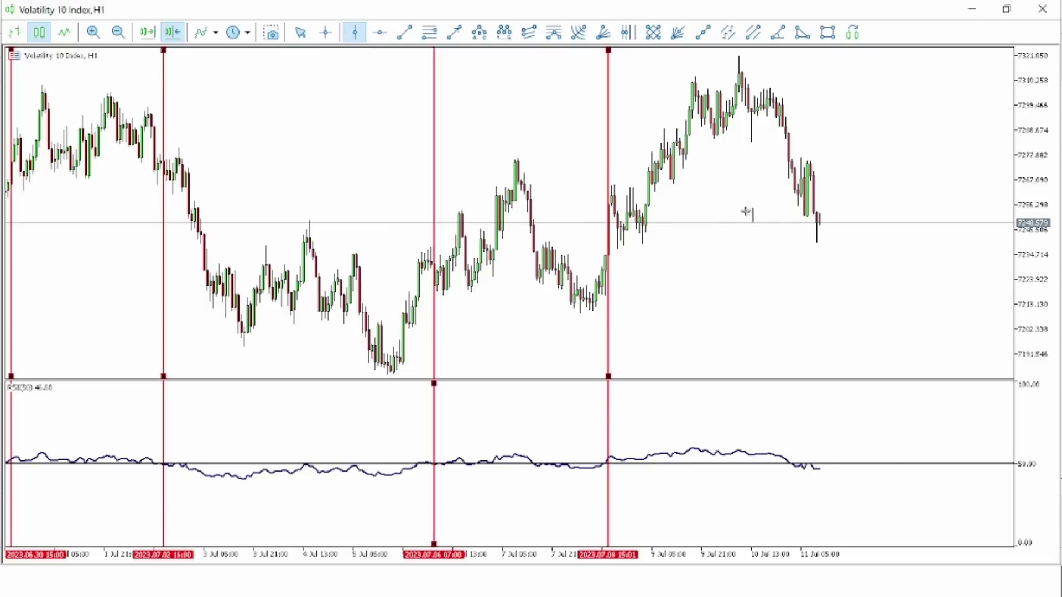
drag(752, 214, 795, 217)
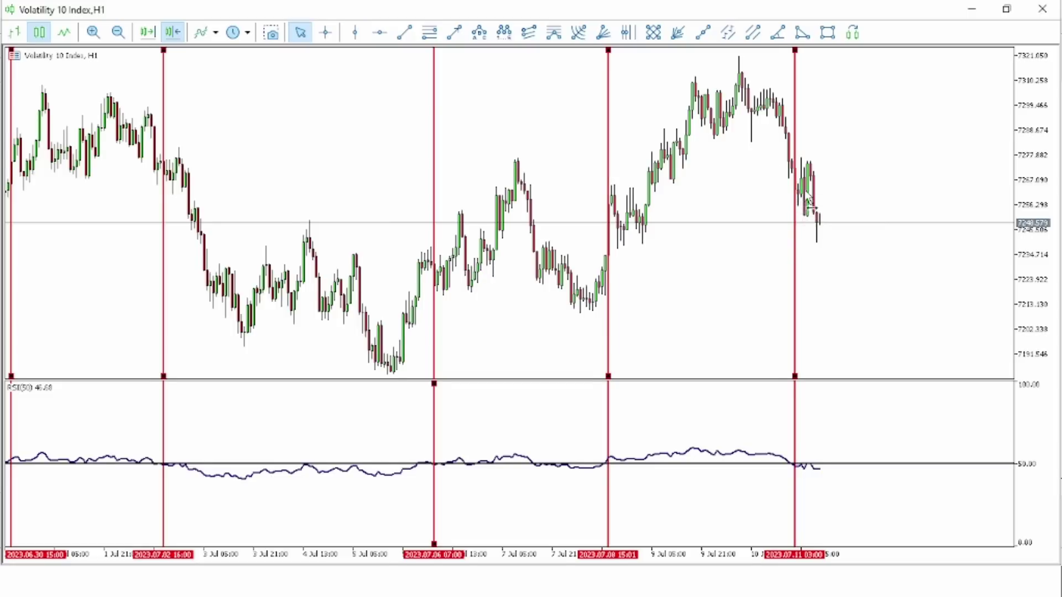
scroll(802, 191, up, 3)
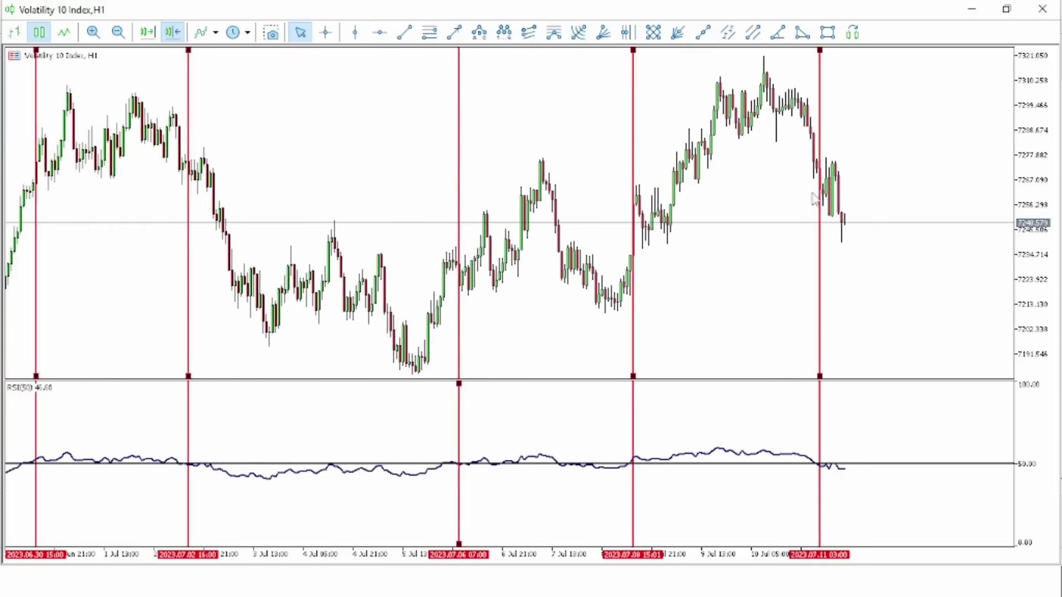